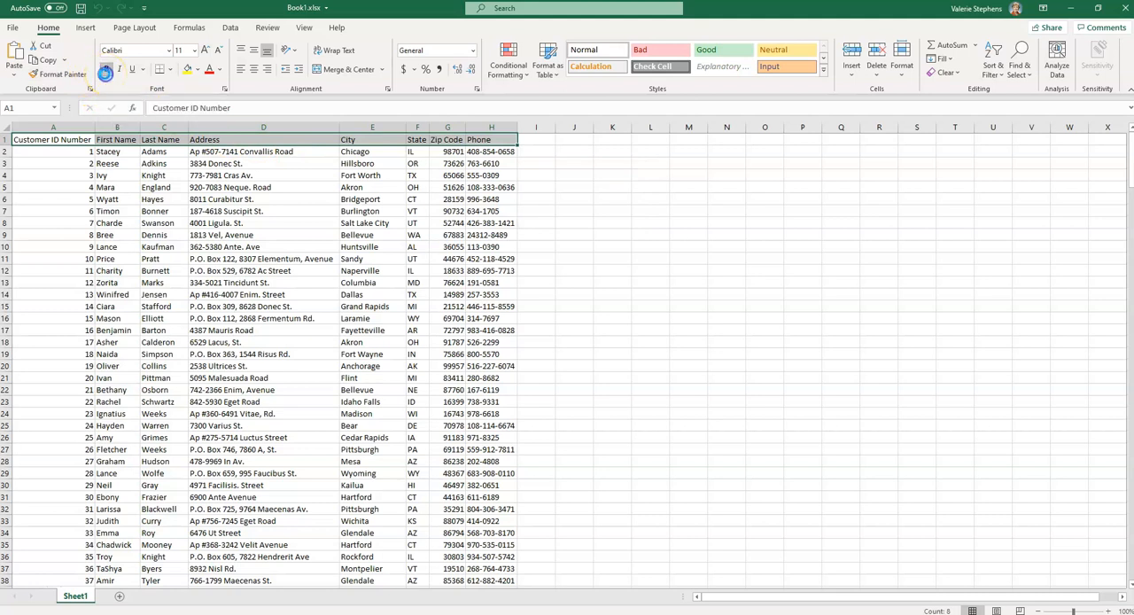
Make the header row A1:H1 bold and center its labels horizontally
{"action": "left_click", "coordinate": [106, 74]}
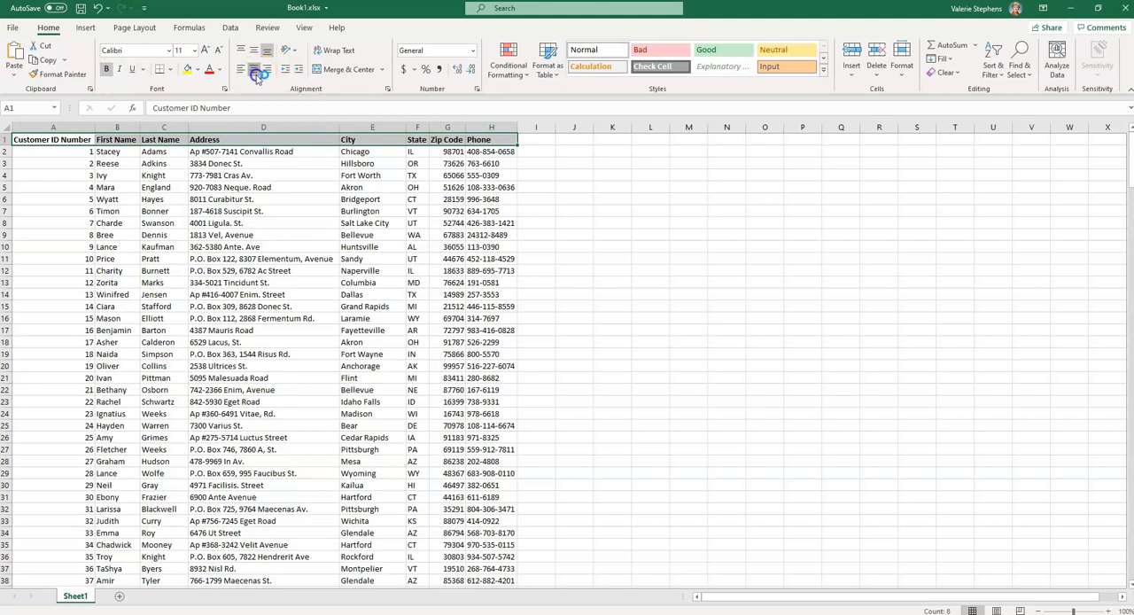
{"action": "left_click", "coordinate": [259, 78]}
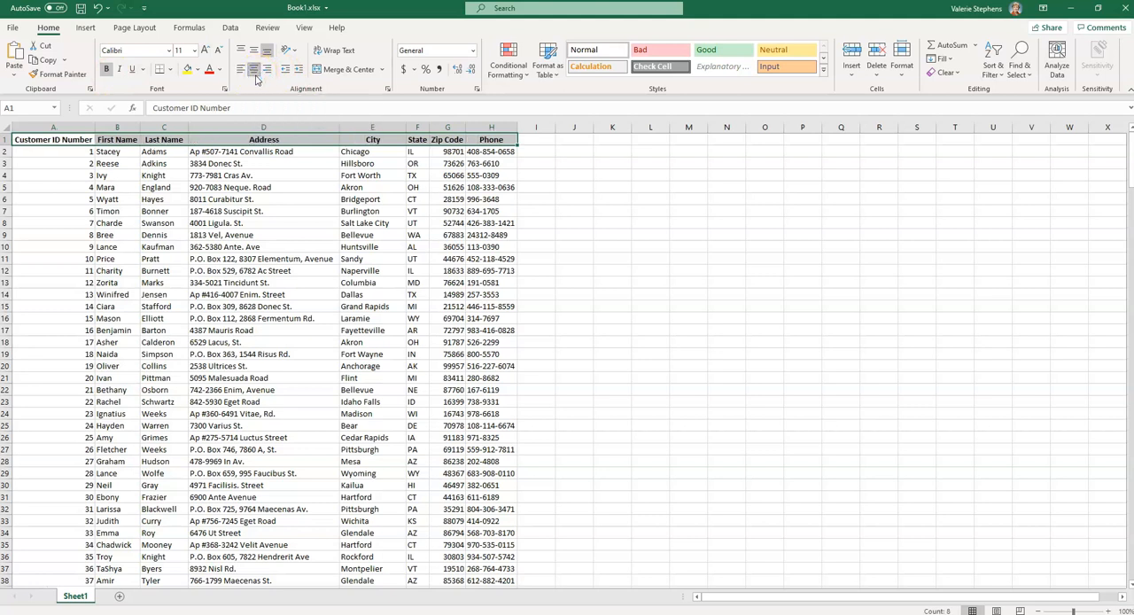
{"action": "left_click", "coordinate": [76, 155]}
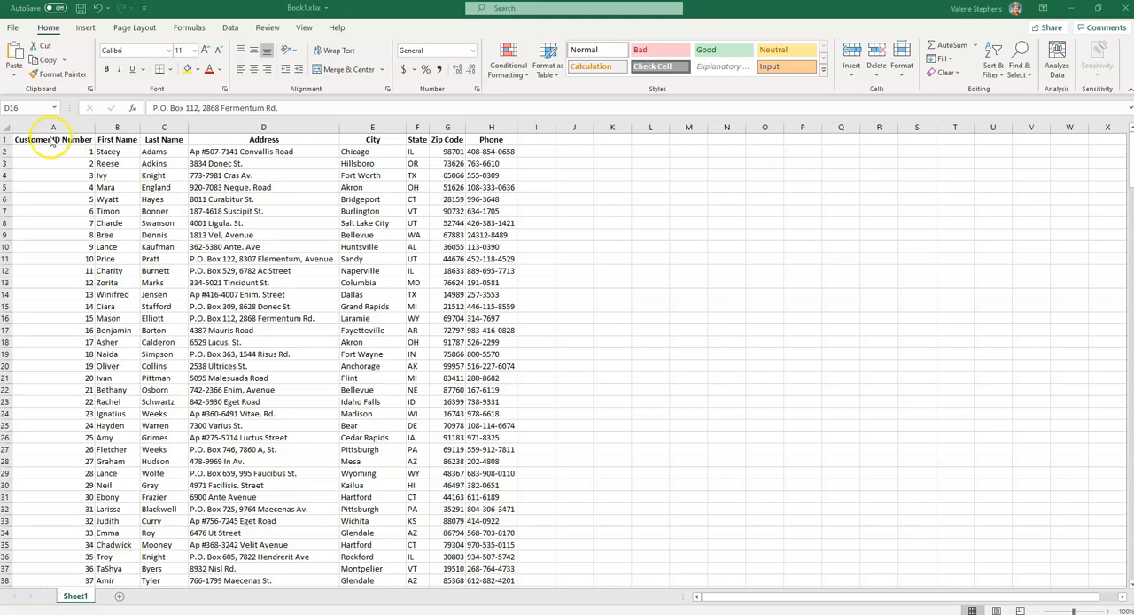
Format the customer data in A1:H302 as a table with headers, using the green medium style with banded rows, and dismiss the data ideas suggestion
{"action": "left_click", "coordinate": [51, 140]}
{"action": "left_click", "coordinate": [50, 140]}
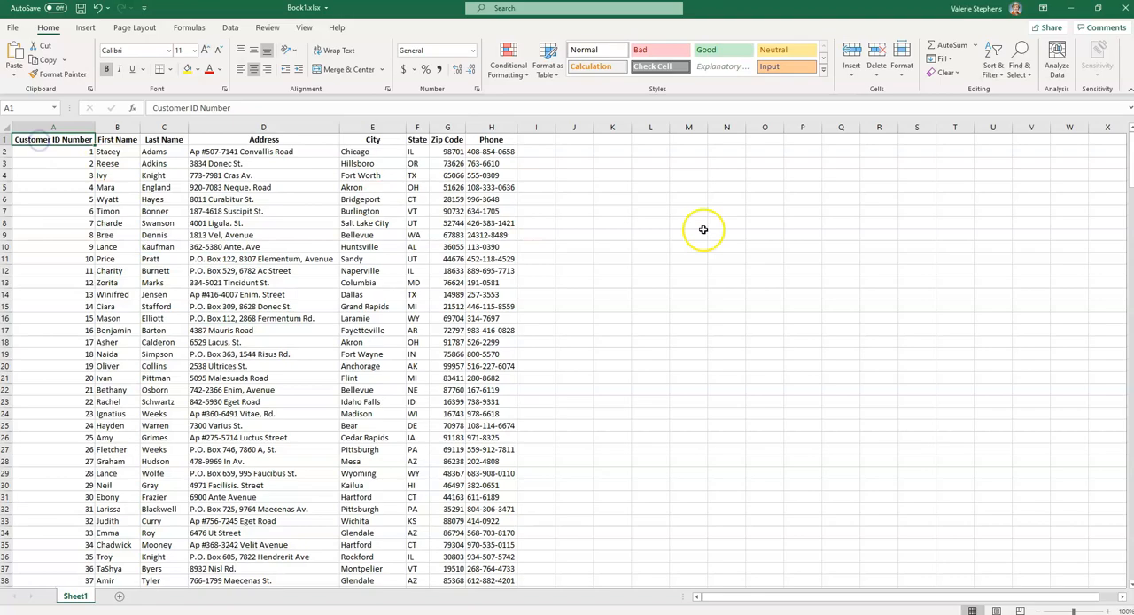
{"action": "left_click_drag", "start_coordinate": [1129, 173], "coordinate": [1129, 516]}
{"action": "scroll", "coordinate": [747, 570], "scroll_direction": "down", "scroll_amount": 1}
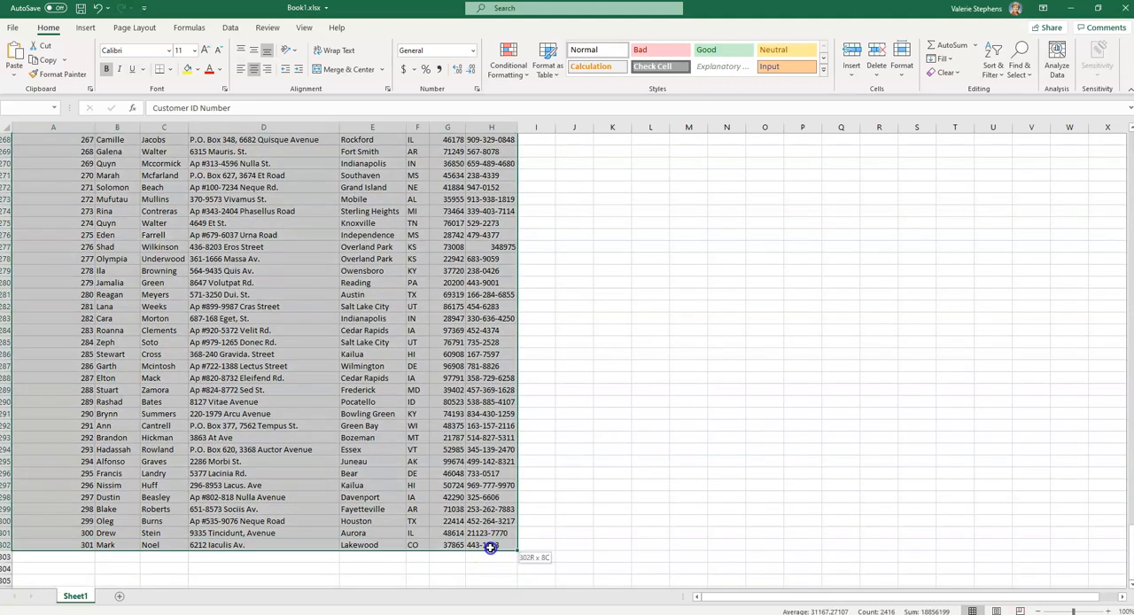
{"action": "left_click", "coordinate": [491, 547], "text": "shift"}
{"action": "left_click_drag", "start_coordinate": [1130, 574], "coordinate": [1130, 133]}
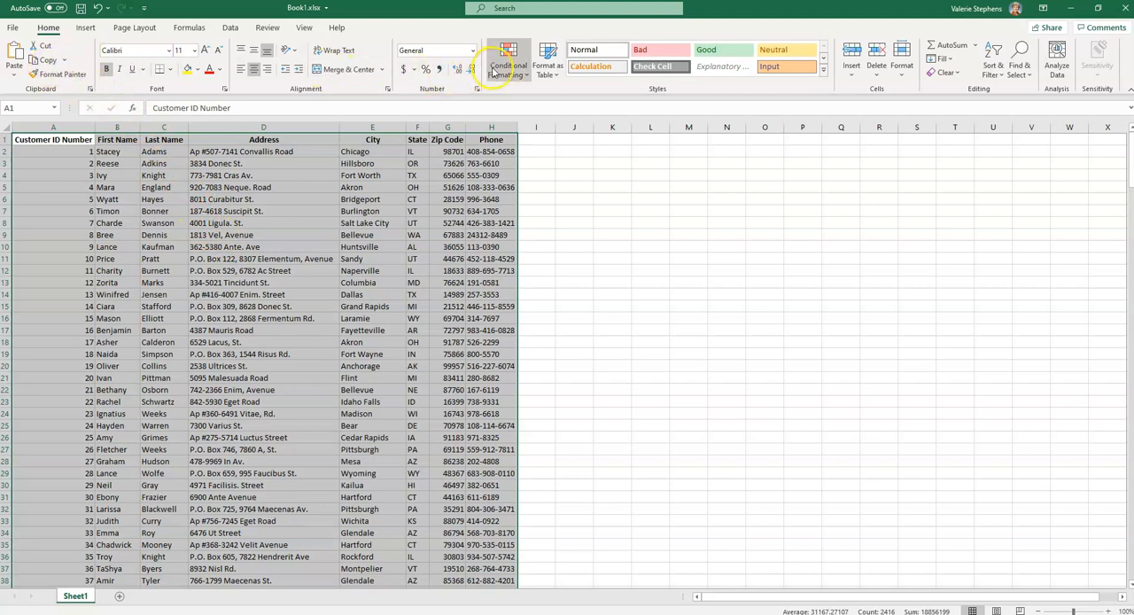
{"action": "left_click", "coordinate": [547, 74]}
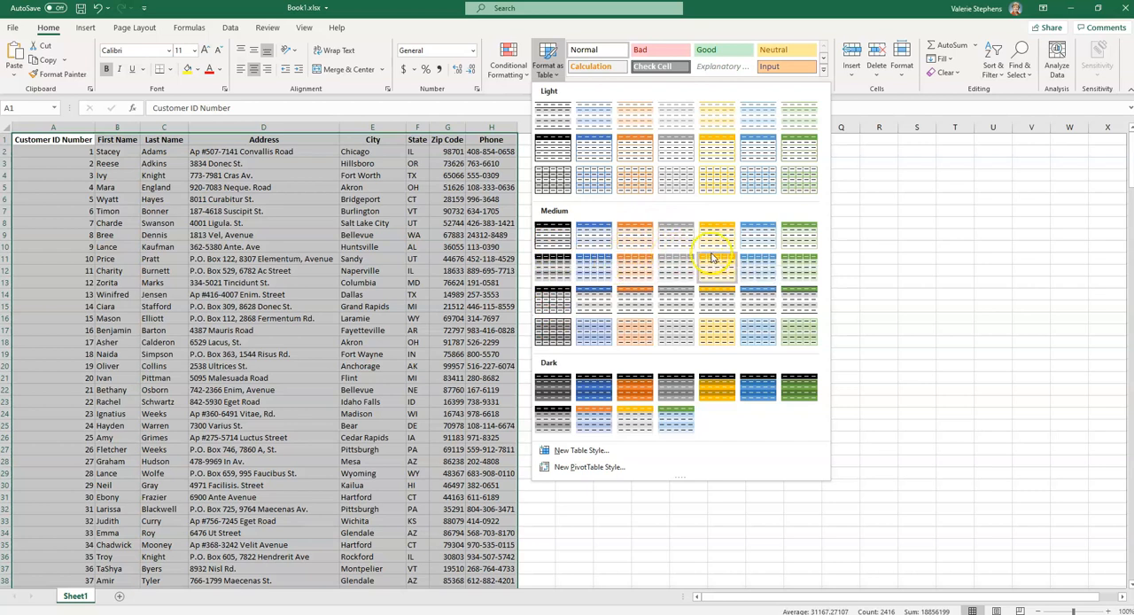
{"action": "left_click", "coordinate": [791, 269]}
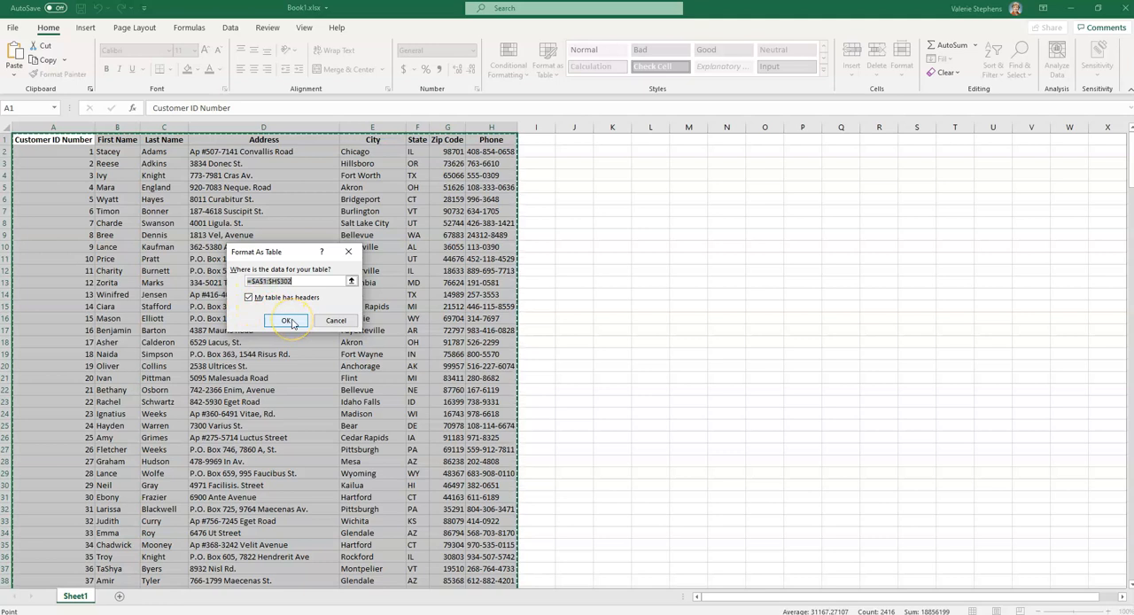
{"action": "left_click", "coordinate": [289, 321]}
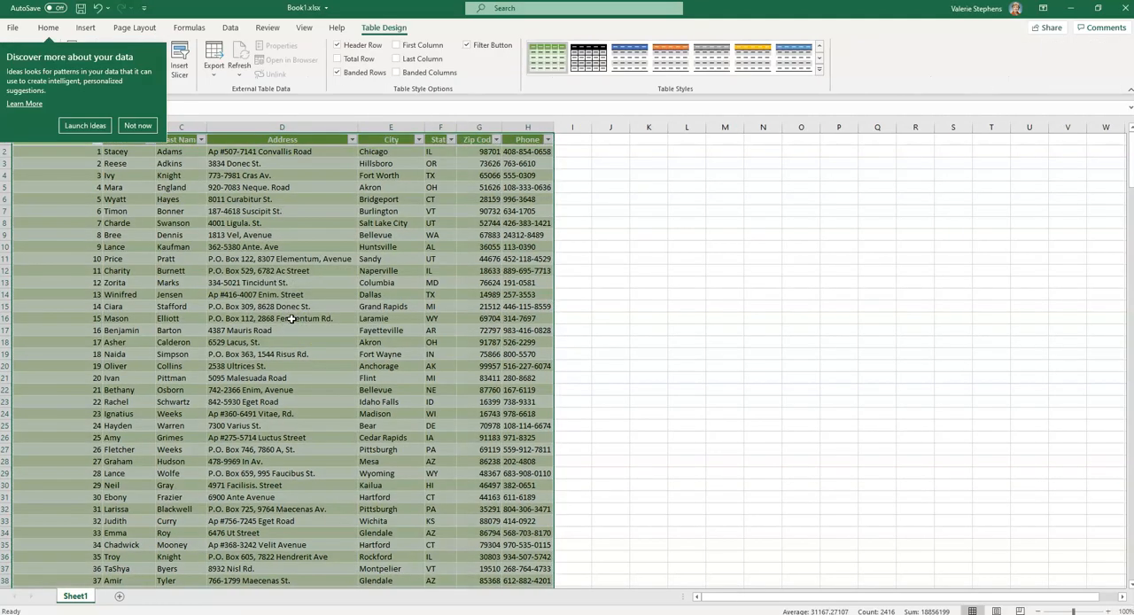
{"action": "left_click", "coordinate": [137, 126]}
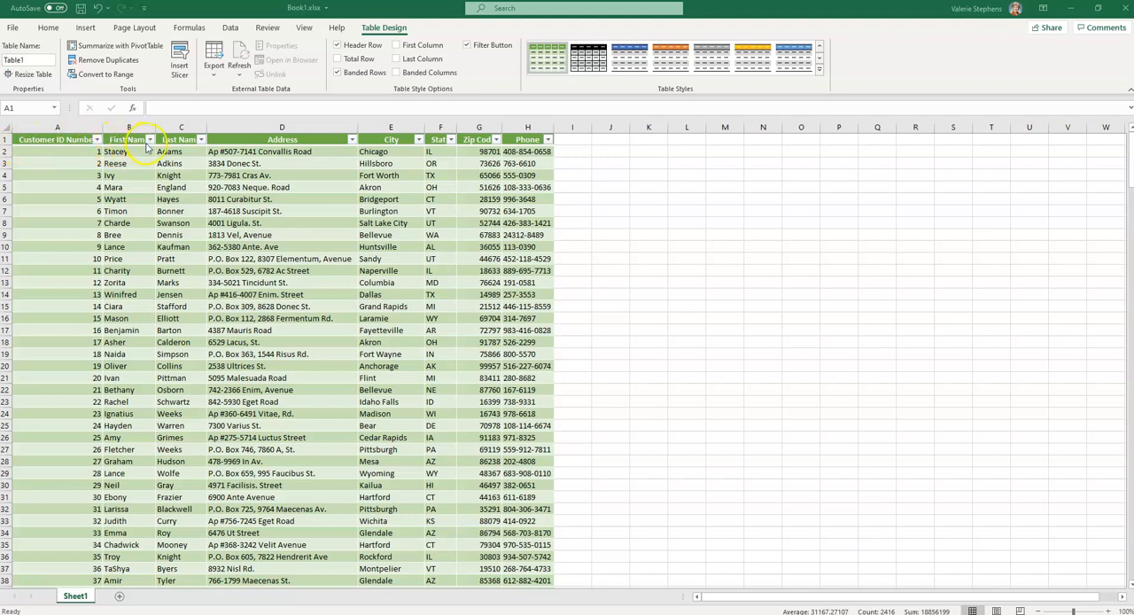
Sort the table by Last Name from A to Z and check the reordered rows
{"action": "left_click", "coordinate": [202, 143]}
{"action": "left_click", "coordinate": [202, 141]}
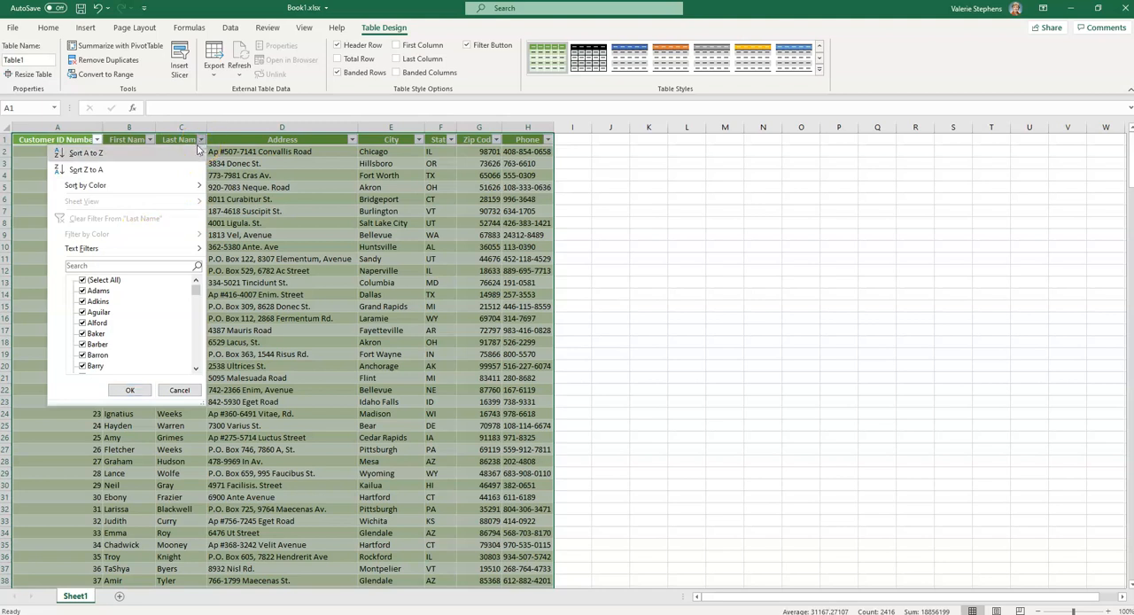
{"action": "left_click", "coordinate": [85, 155]}
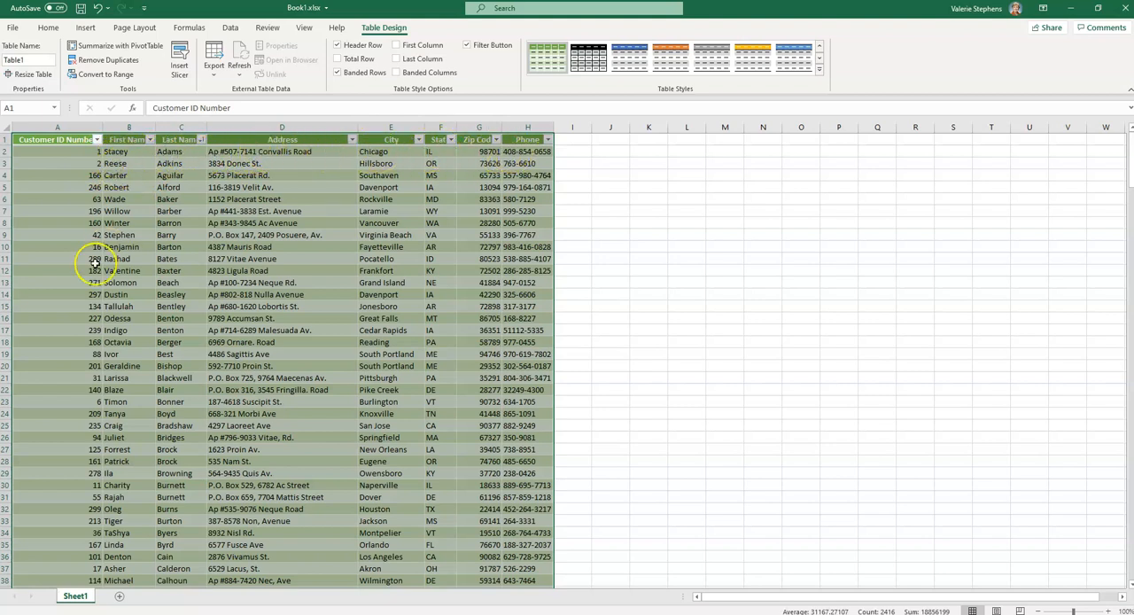
{"action": "scroll", "coordinate": [94, 263], "scroll_direction": "down", "scroll_amount": 6}
{"action": "scroll", "coordinate": [95, 263], "scroll_direction": "down", "scroll_amount": 17}
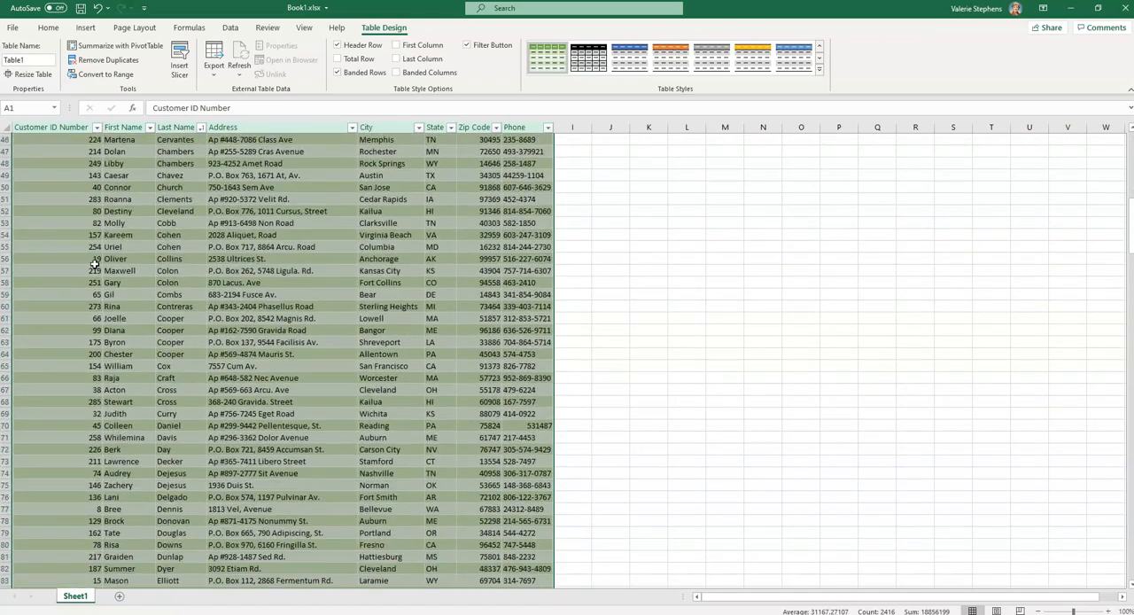
{"action": "scroll", "coordinate": [194, 333], "scroll_direction": "up", "scroll_amount": 9}
{"action": "scroll", "coordinate": [196, 337], "scroll_direction": "up", "scroll_amount": 14}
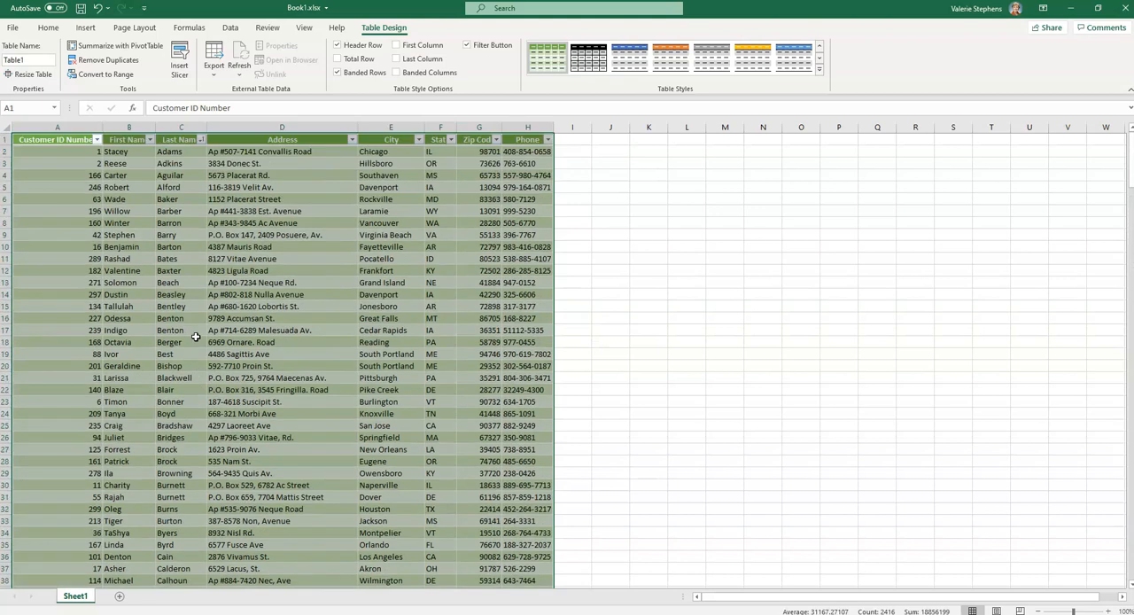
{"action": "left_click", "coordinate": [279, 473]}
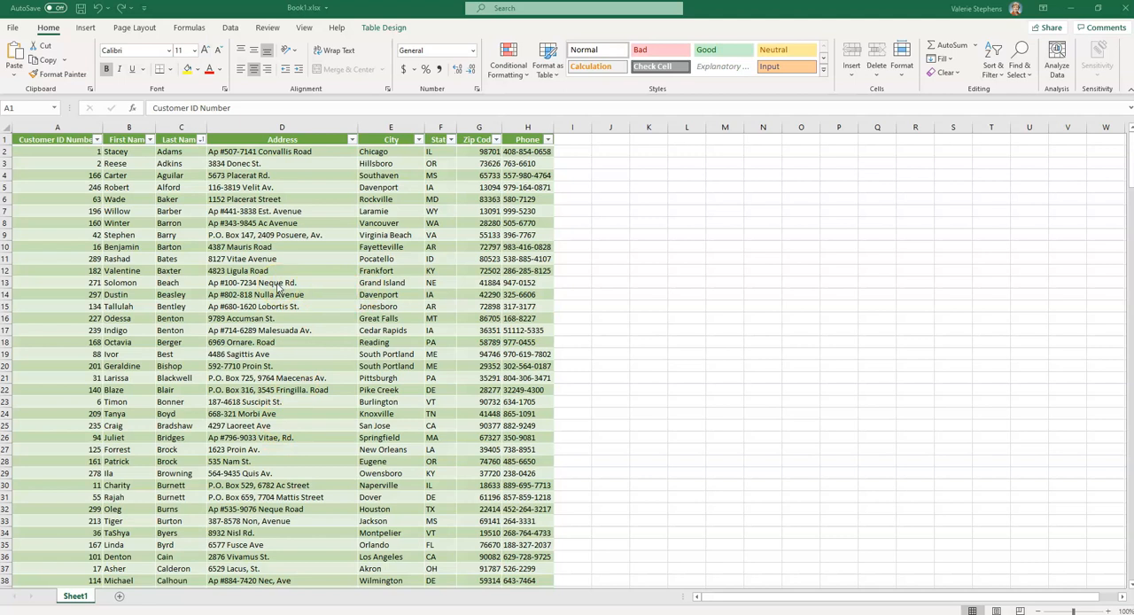
Insert six blank rows above the table, first one and then five more, so its header row sits in row 7
{"action": "left_click", "coordinate": [6, 140]}
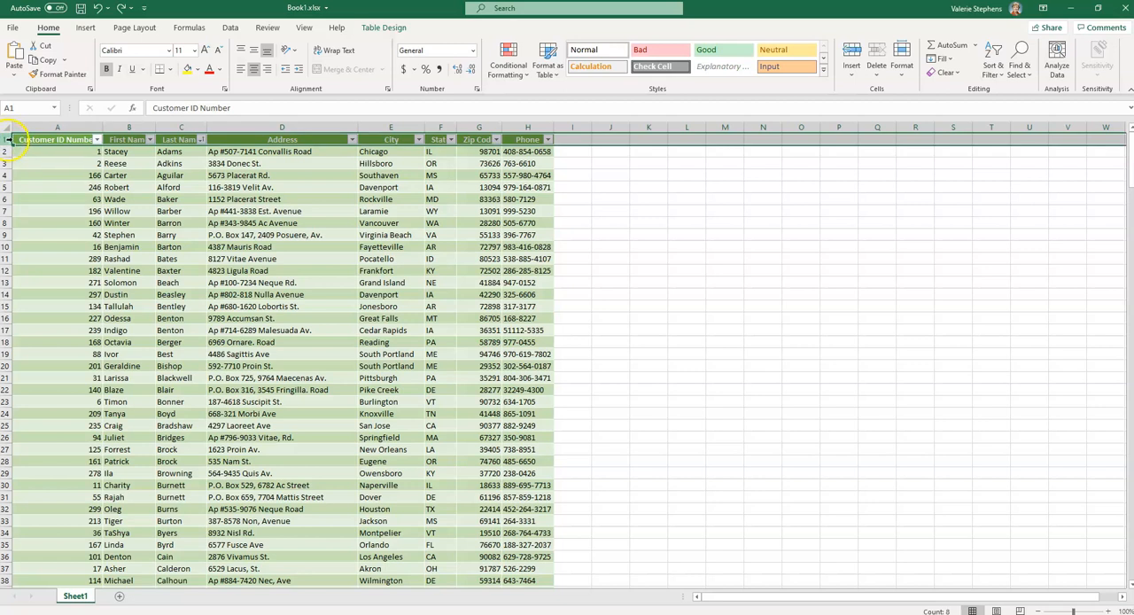
{"action": "right_click", "coordinate": [7, 140]}
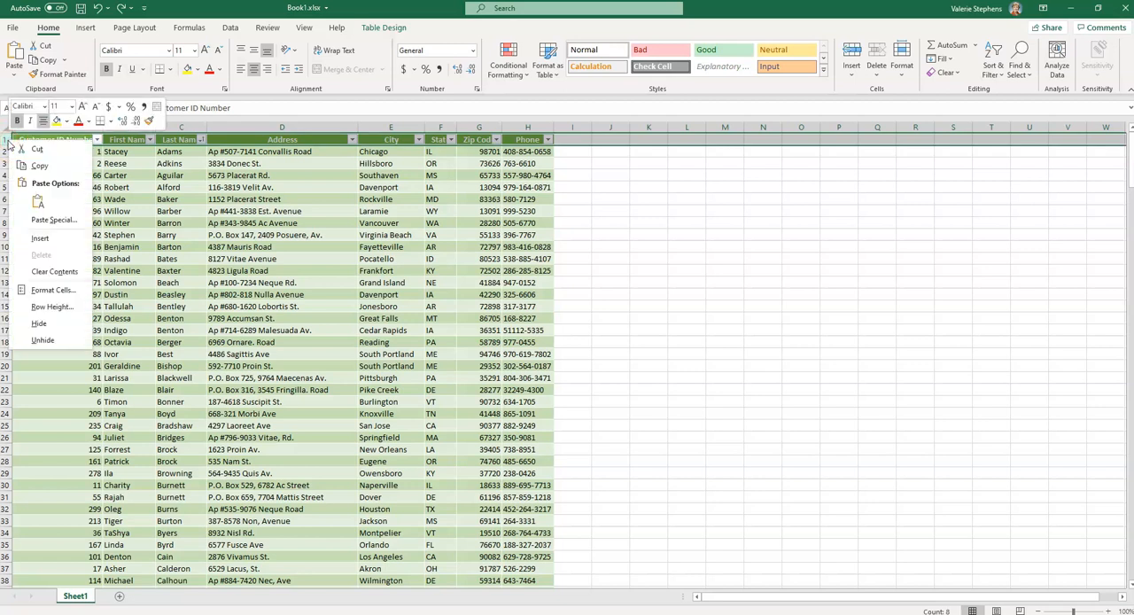
{"action": "left_click", "coordinate": [35, 237]}
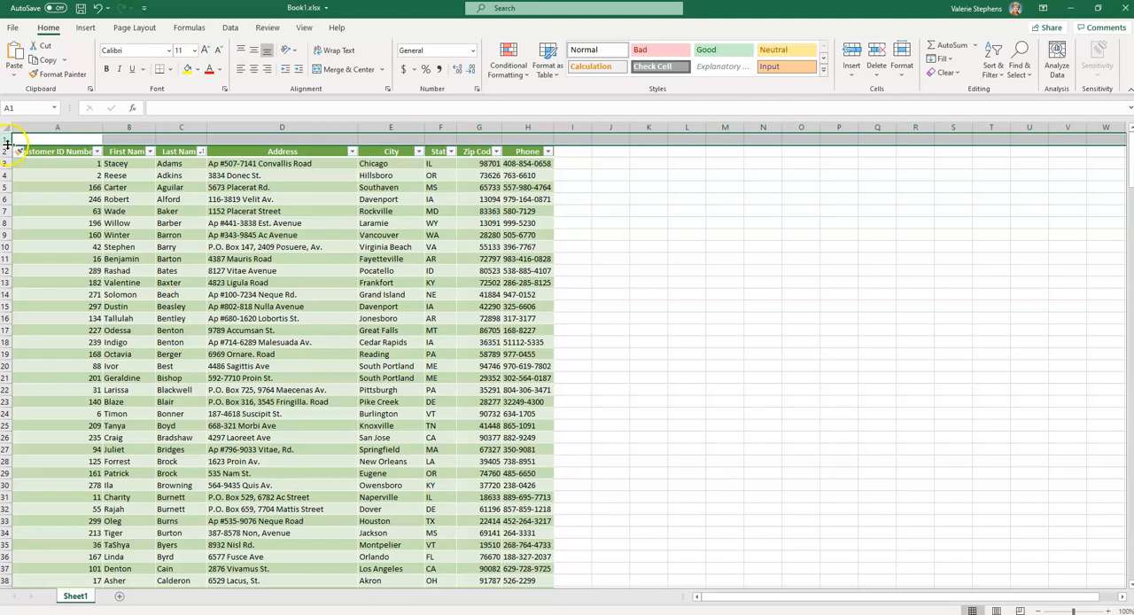
{"action": "left_click_drag", "start_coordinate": [10, 142], "coordinate": [12, 187]}
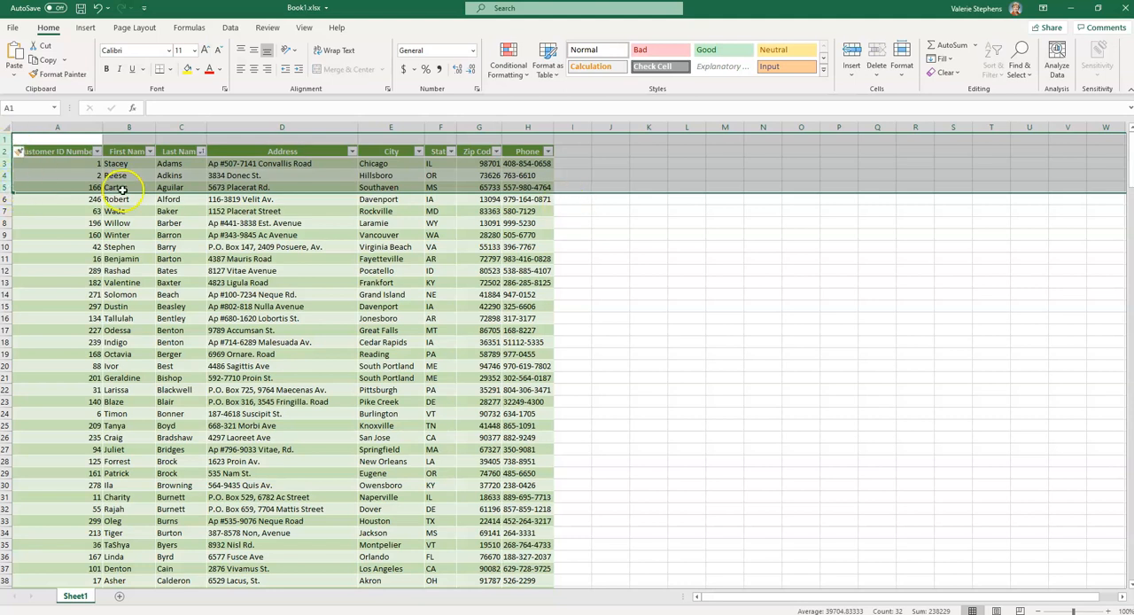
{"action": "right_click", "coordinate": [7, 163]}
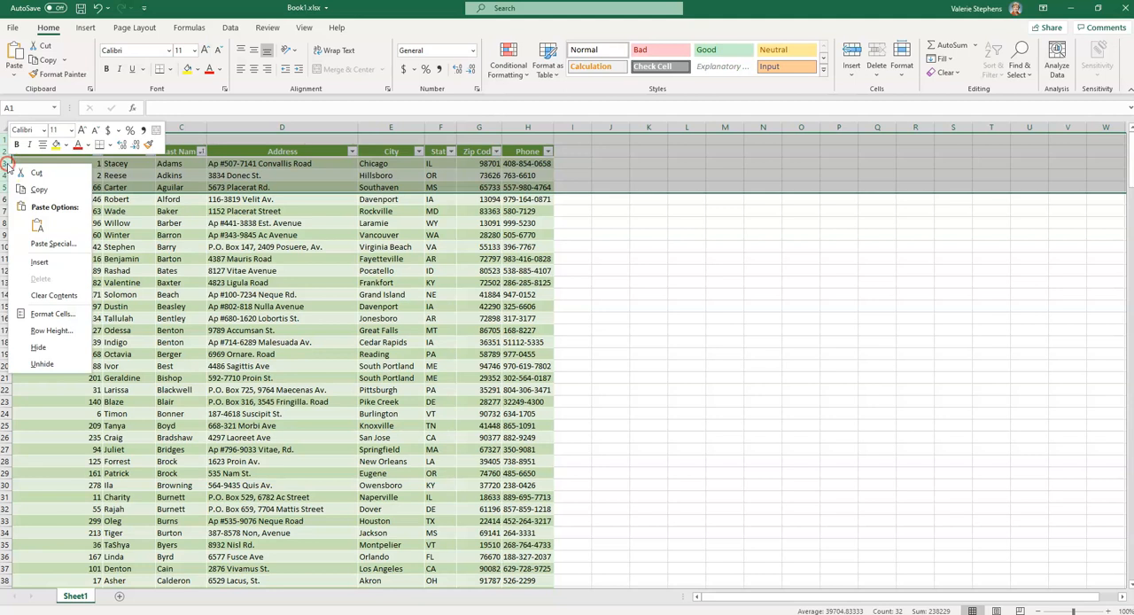
{"action": "left_click", "coordinate": [27, 264]}
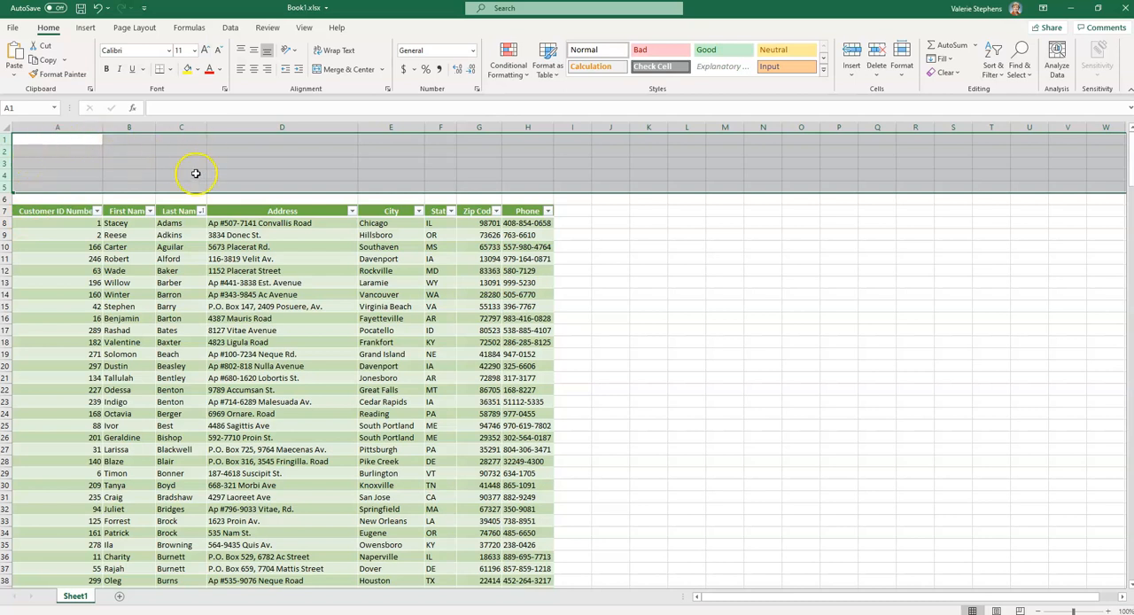
{"action": "left_click", "coordinate": [354, 163]}
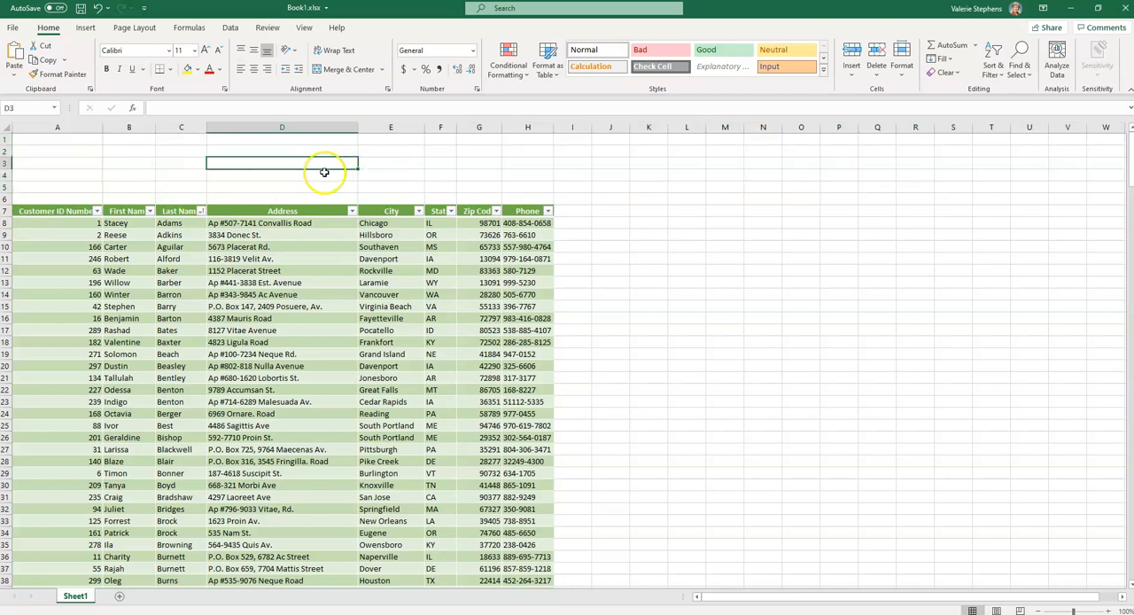
Enter the title "Customer Table for XYZ Company" in cell A2
{"action": "left_click", "coordinate": [64, 151]}
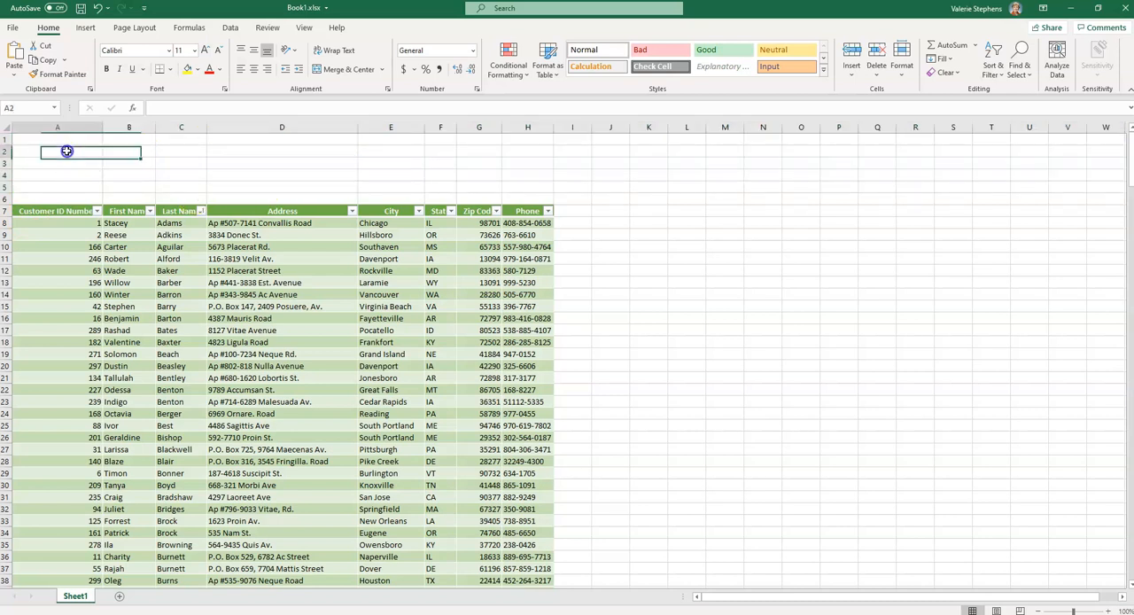
{"action": "type", "text": "d"}
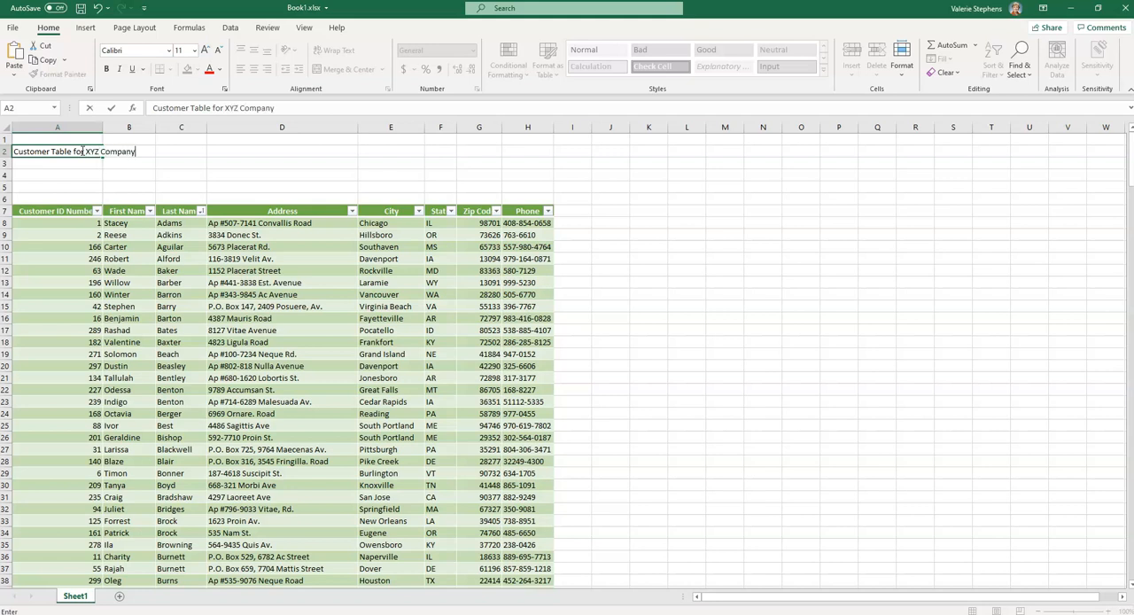
{"action": "left_click", "coordinate": [275, 175]}
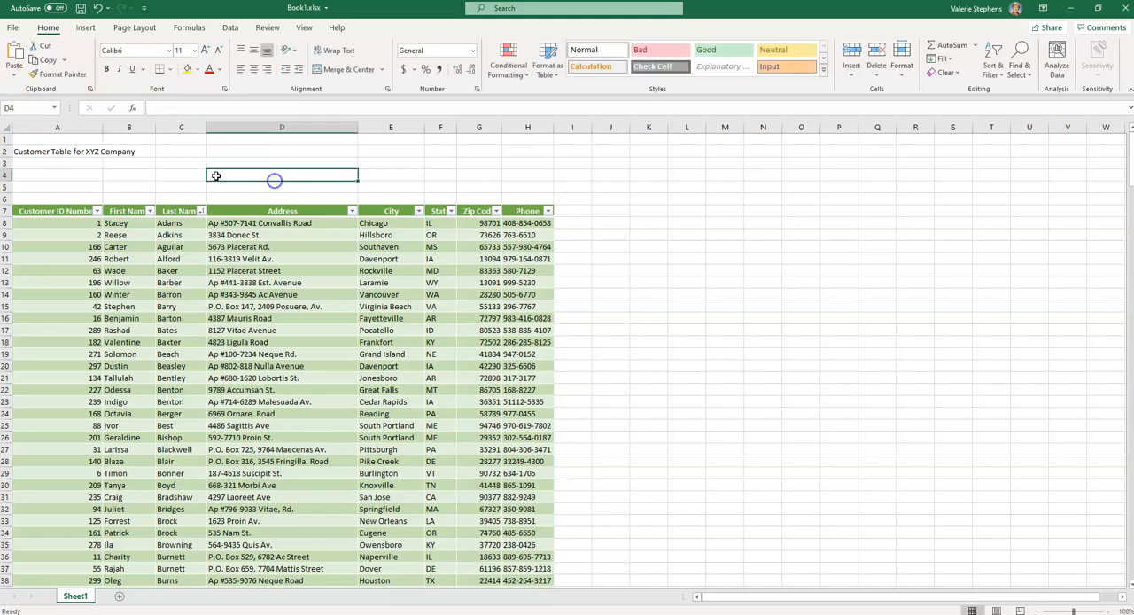
Set the title in A2 to the Aharoni font at size 36
{"action": "left_click", "coordinate": [23, 151]}
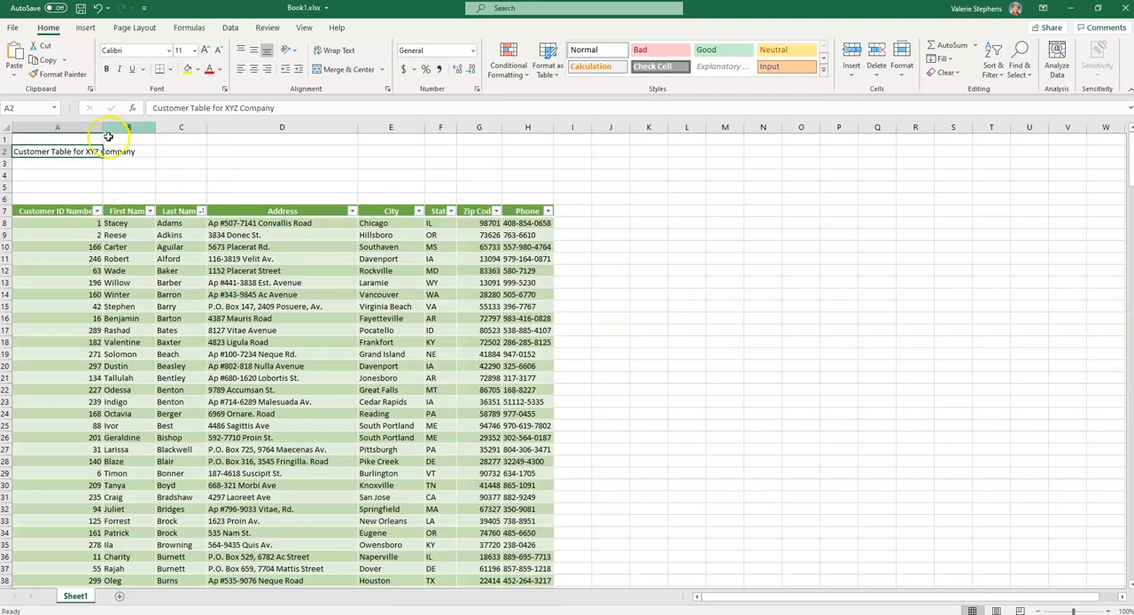
{"action": "left_click", "coordinate": [169, 51]}
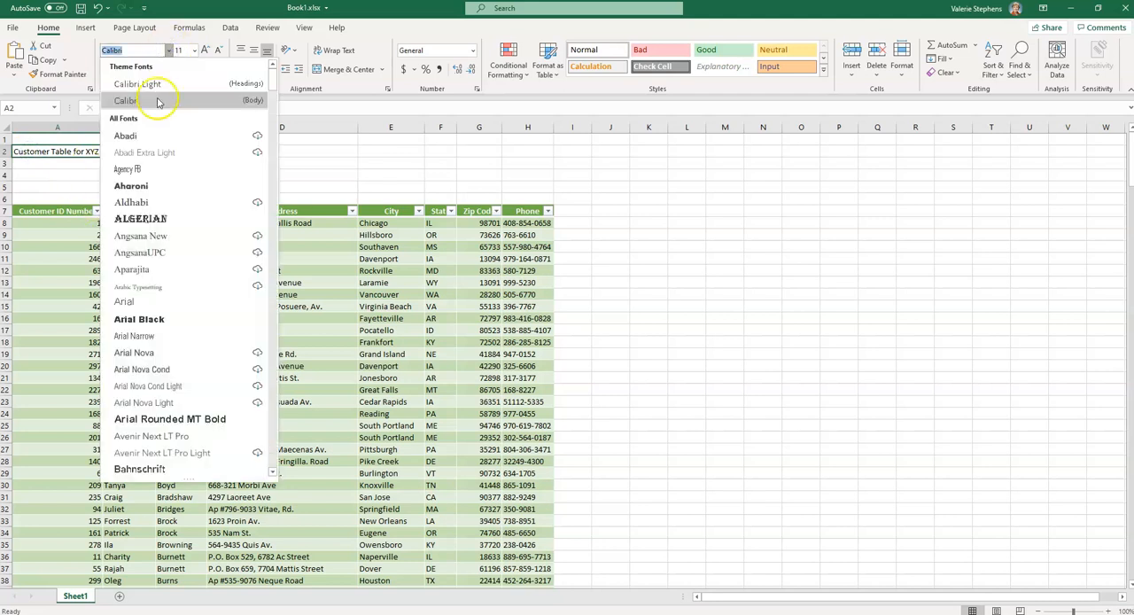
{"action": "left_click", "coordinate": [131, 186]}
{"action": "left_click", "coordinate": [193, 51]}
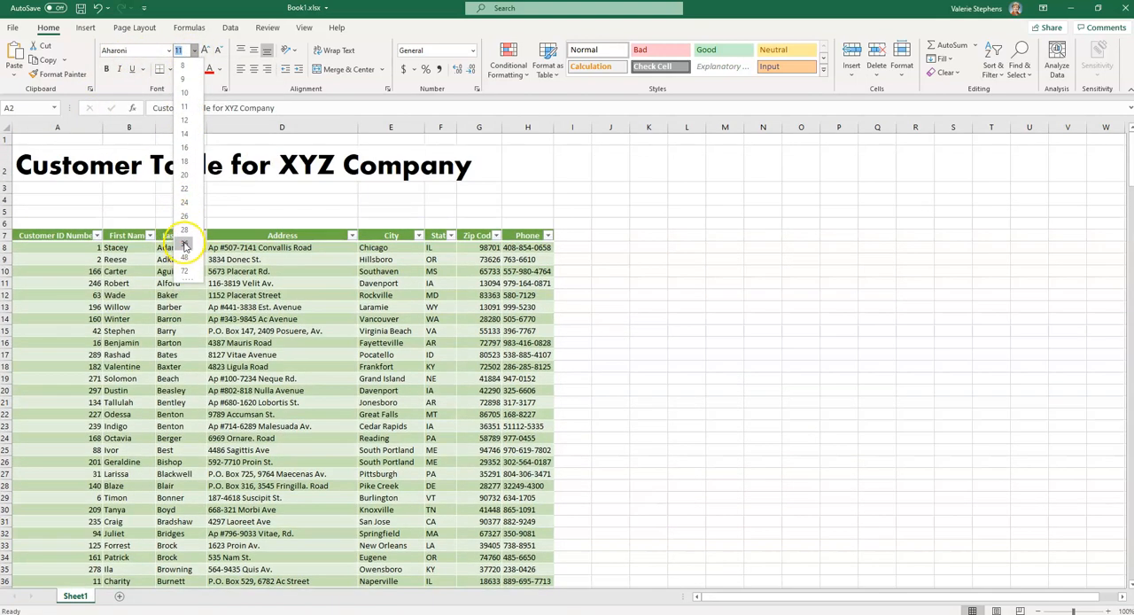
{"action": "left_click", "coordinate": [185, 243]}
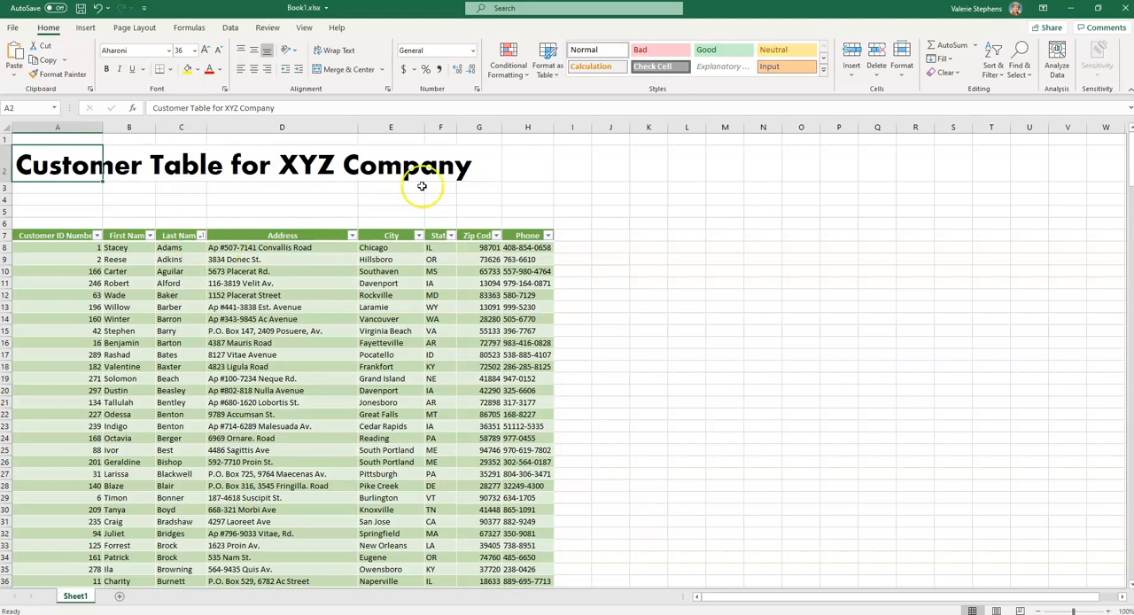
Merge and center the title across A2:H2 and give the merged cell thick outside borders
{"action": "left_click_drag", "start_coordinate": [98, 157], "coordinate": [522, 164]}
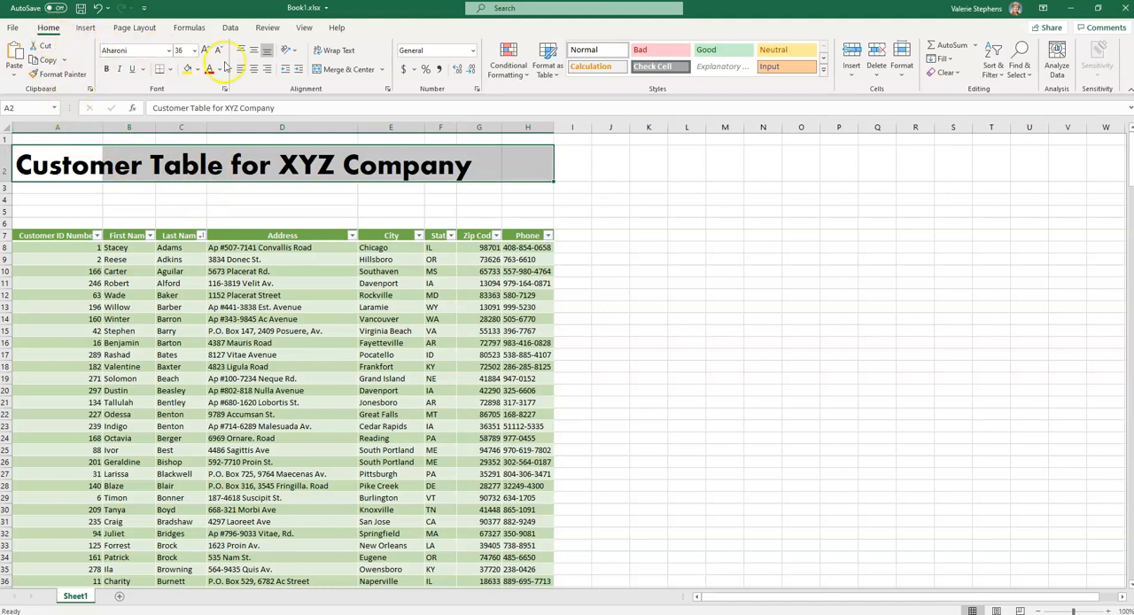
{"action": "left_click", "coordinate": [337, 71]}
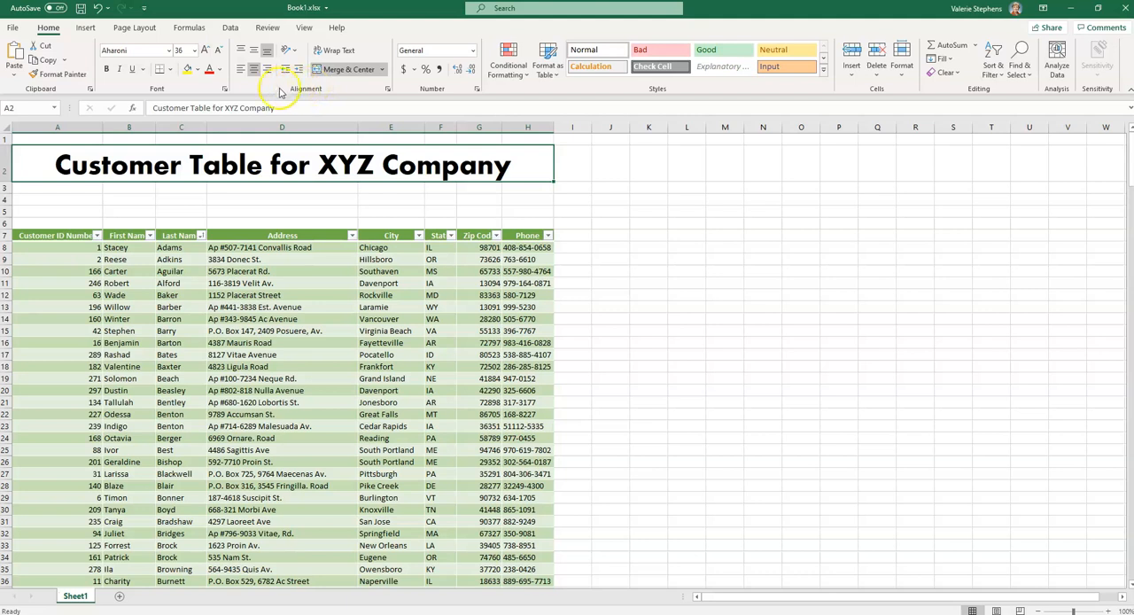
{"action": "left_click", "coordinate": [172, 71]}
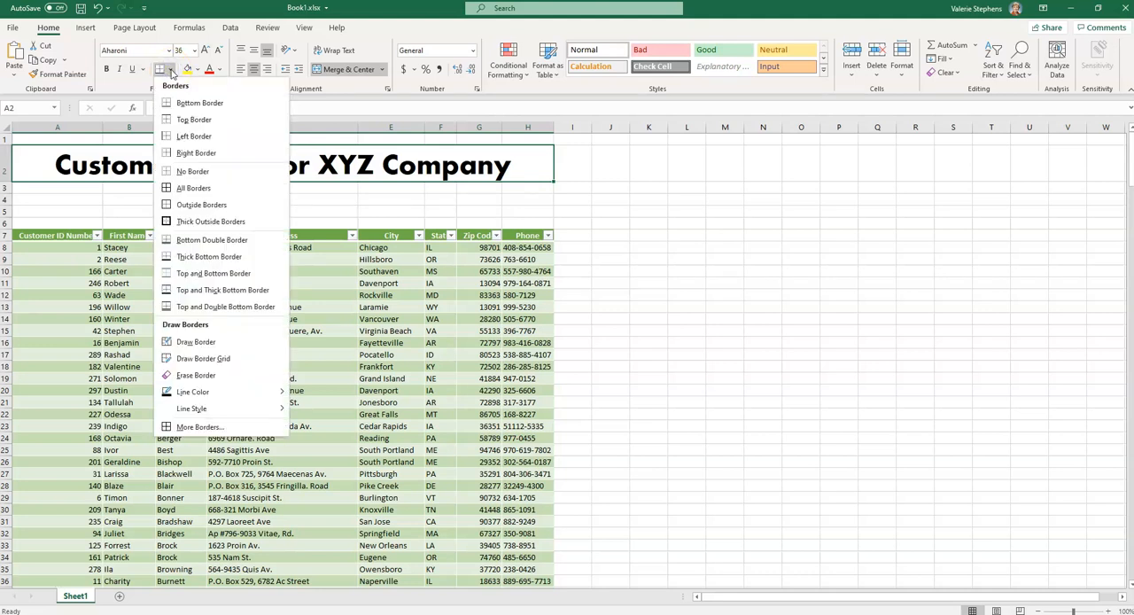
{"action": "left_click", "coordinate": [182, 222]}
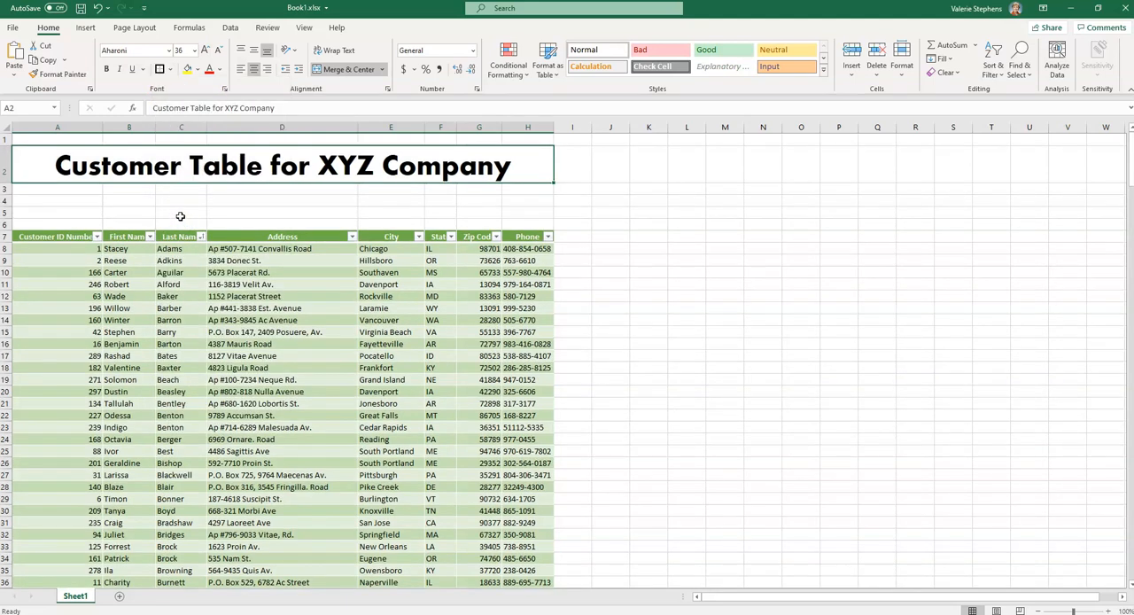
{"action": "left_click", "coordinate": [253, 200]}
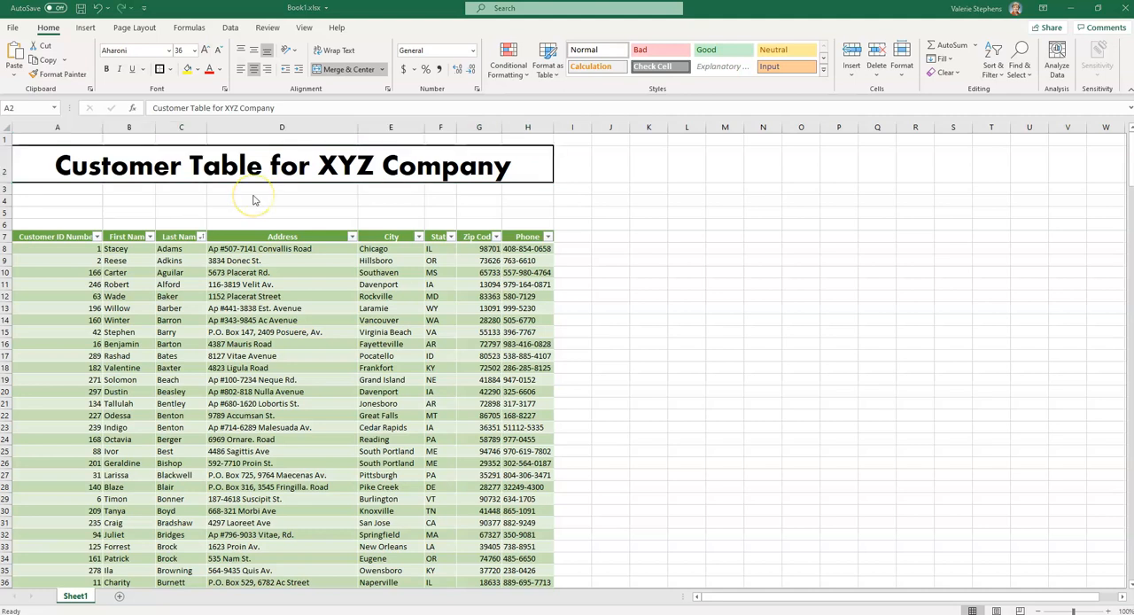
AutoFit the width of all columns in the sheet so the customer table's headers and entries fit
{"action": "left_click", "coordinate": [253, 192]}
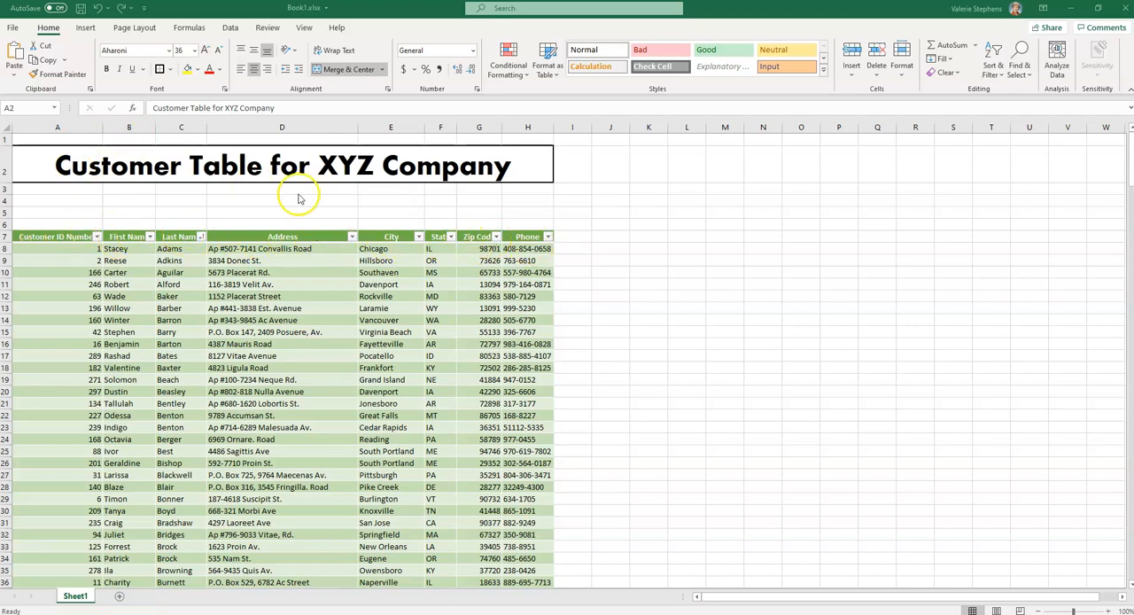
{"action": "left_click", "coordinate": [4, 127]}
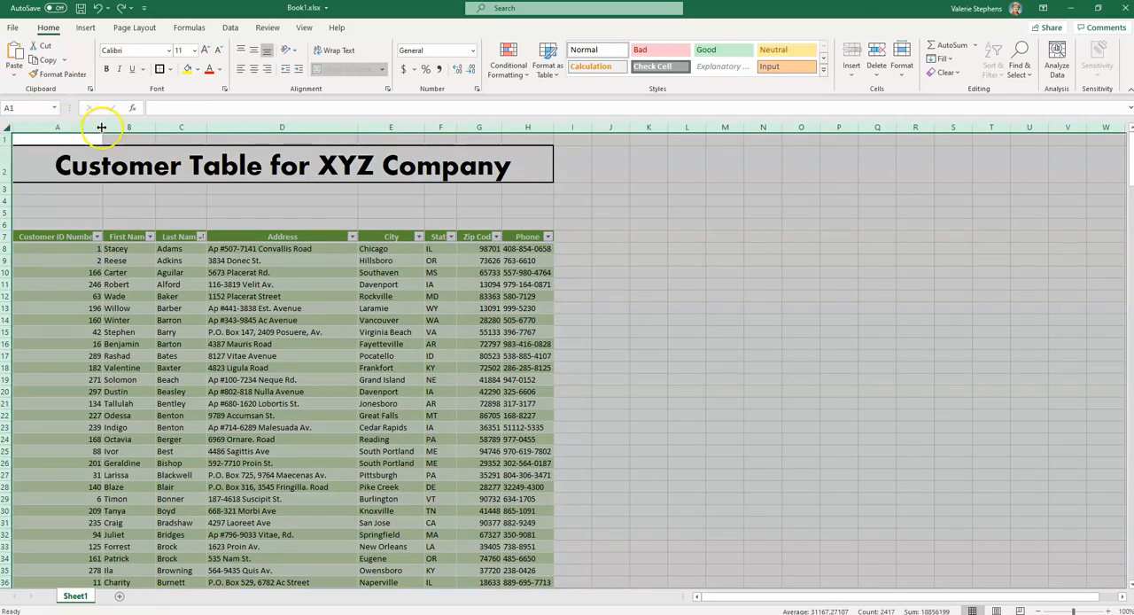
{"action": "double_click", "coordinate": [207, 126]}
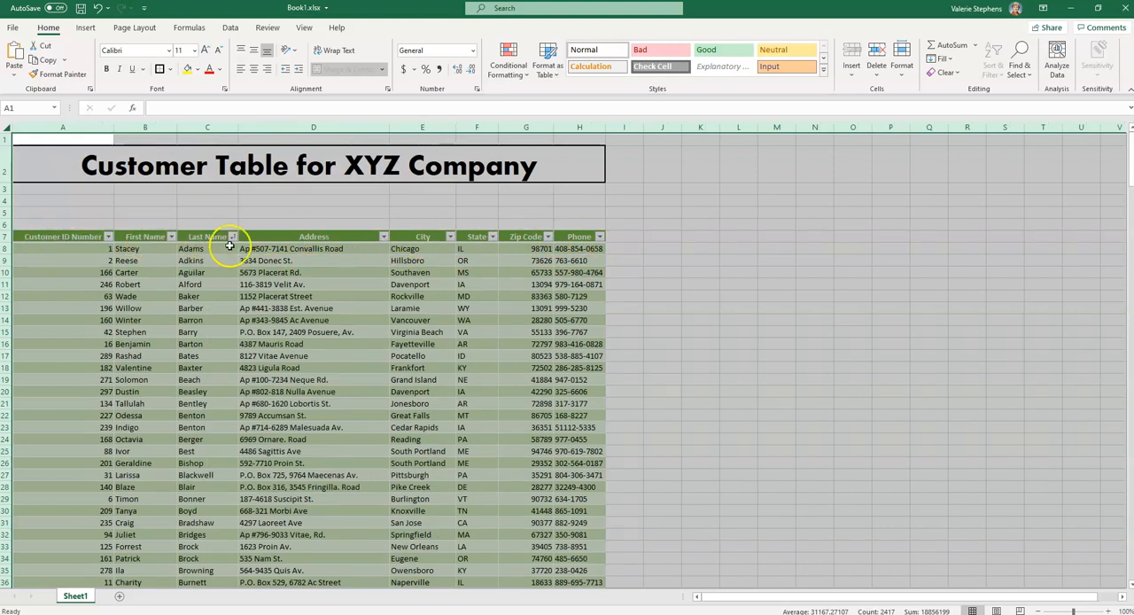
{"action": "left_click", "coordinate": [652, 273]}
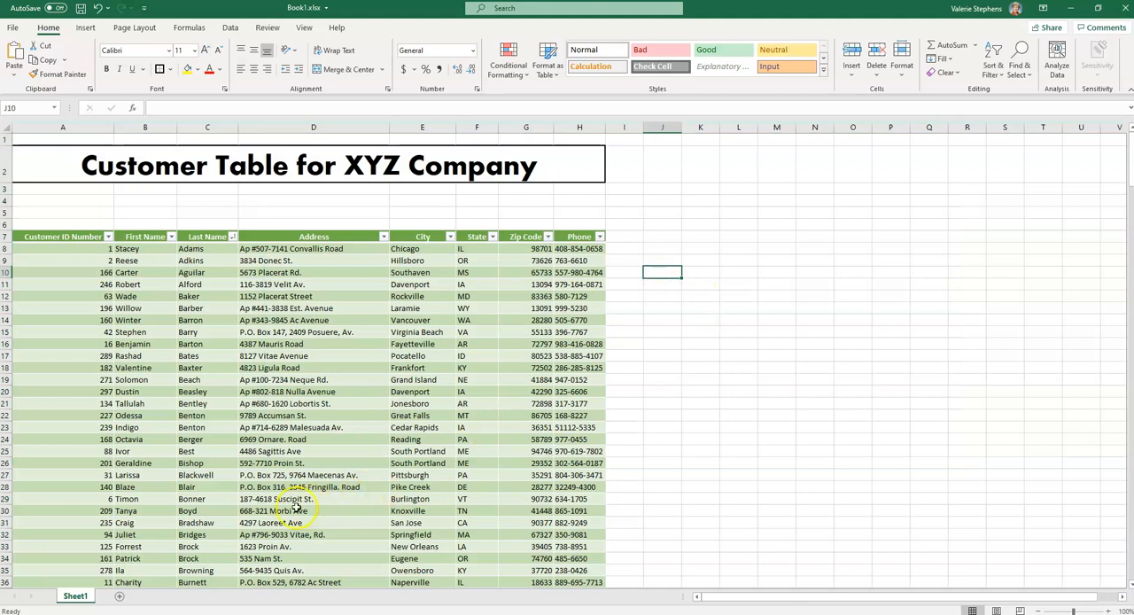
Rename the Sheet1 worksheet as "Customer Information"
{"action": "double_click", "coordinate": [76, 596]}
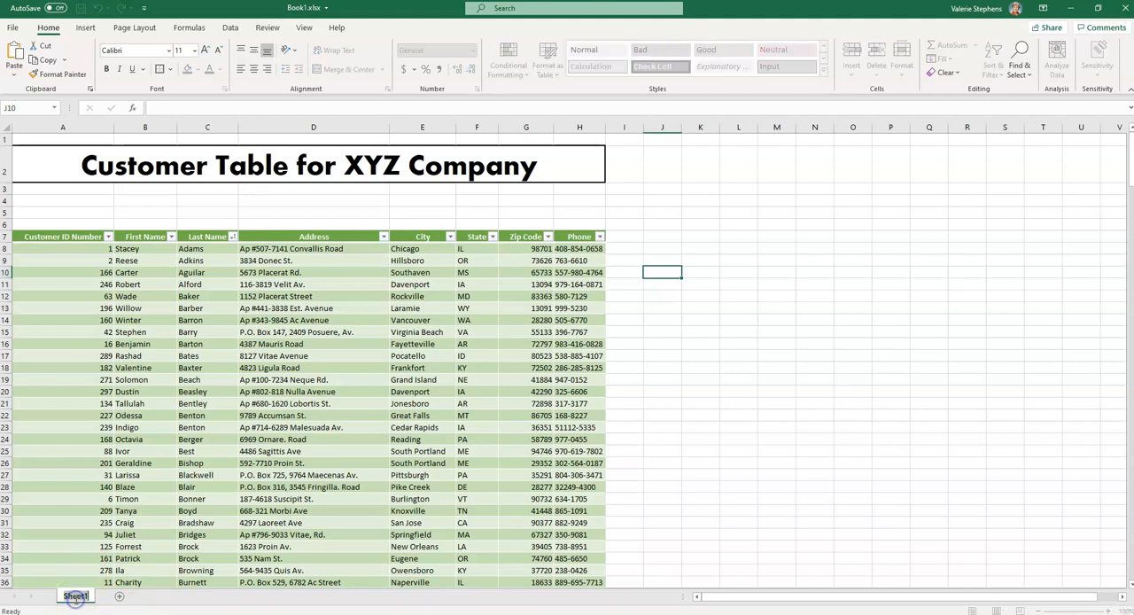
{"action": "type", "text": "Customer Information"}
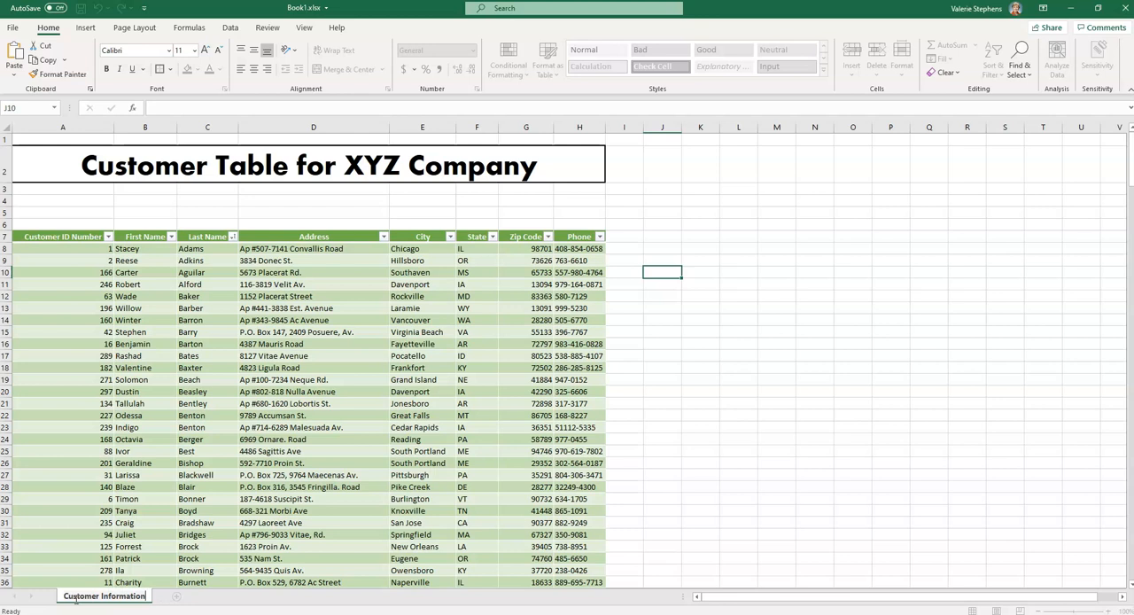
{"action": "key", "text": "Return"}
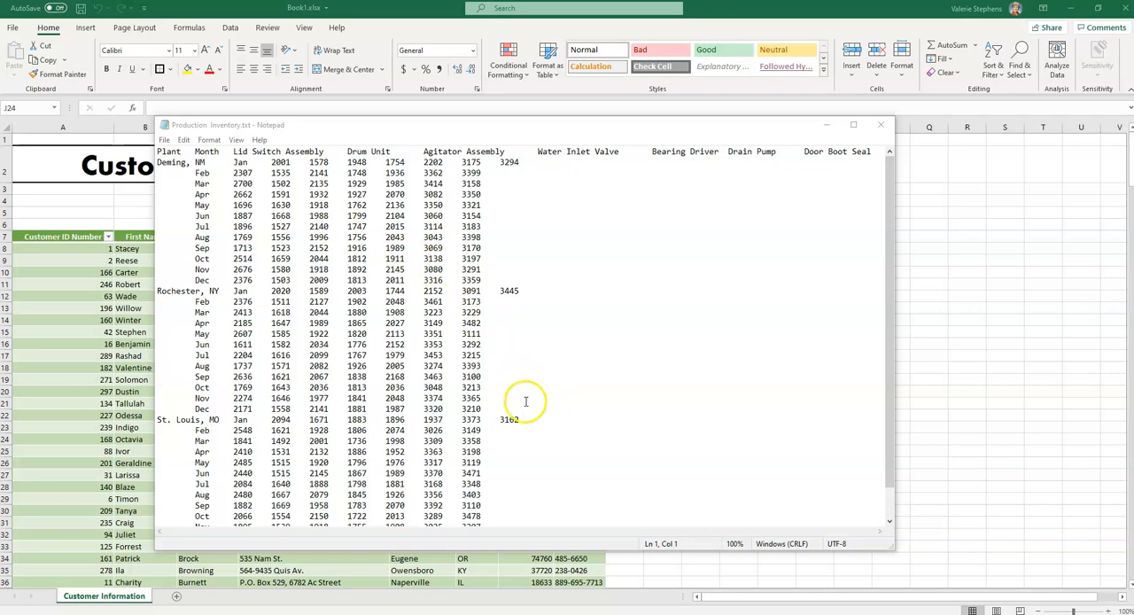
Return to the workbook and start a Text/CSV import of Production Inventory.txt from the Documents folder, keeping the Text Files filter
{"action": "left_click", "coordinate": [1005, 263]}
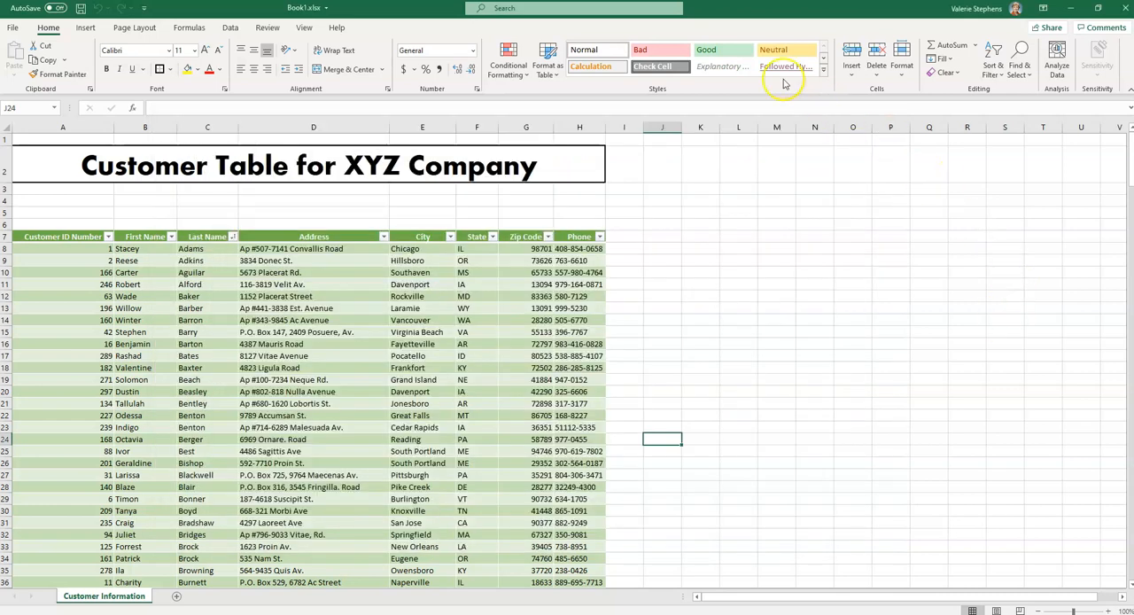
{"action": "left_click", "coordinate": [234, 32]}
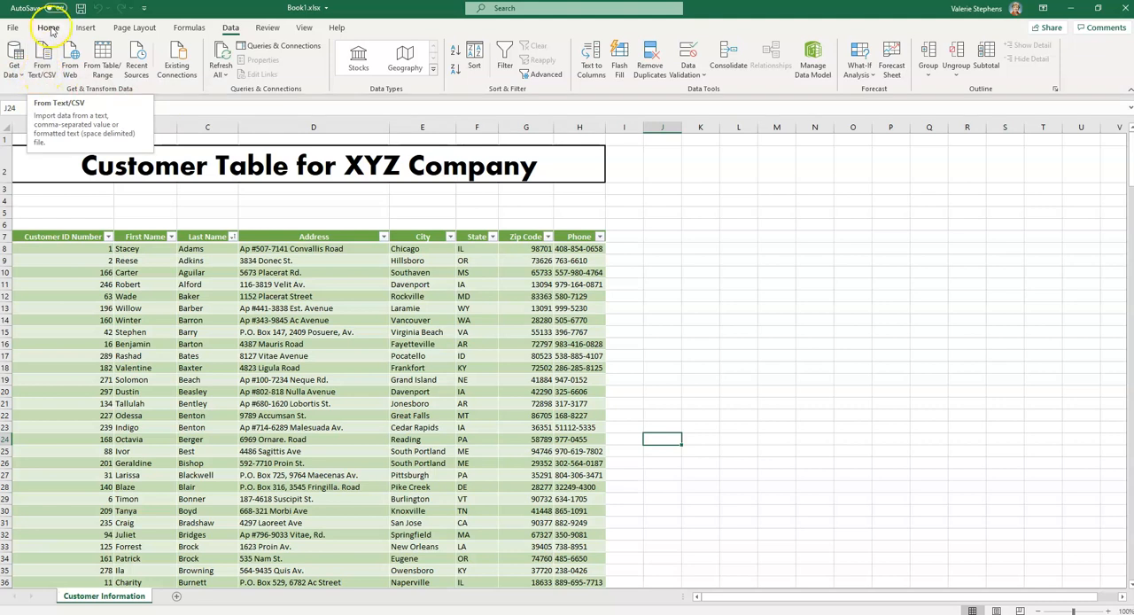
{"action": "left_click", "coordinate": [42, 65]}
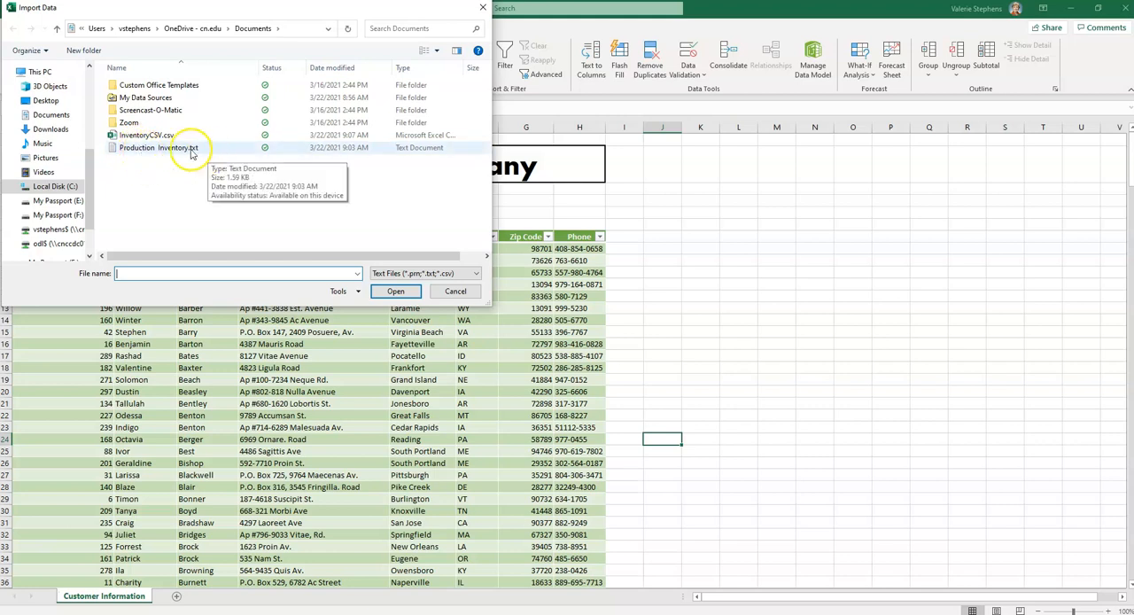
{"action": "left_click", "coordinate": [158, 151]}
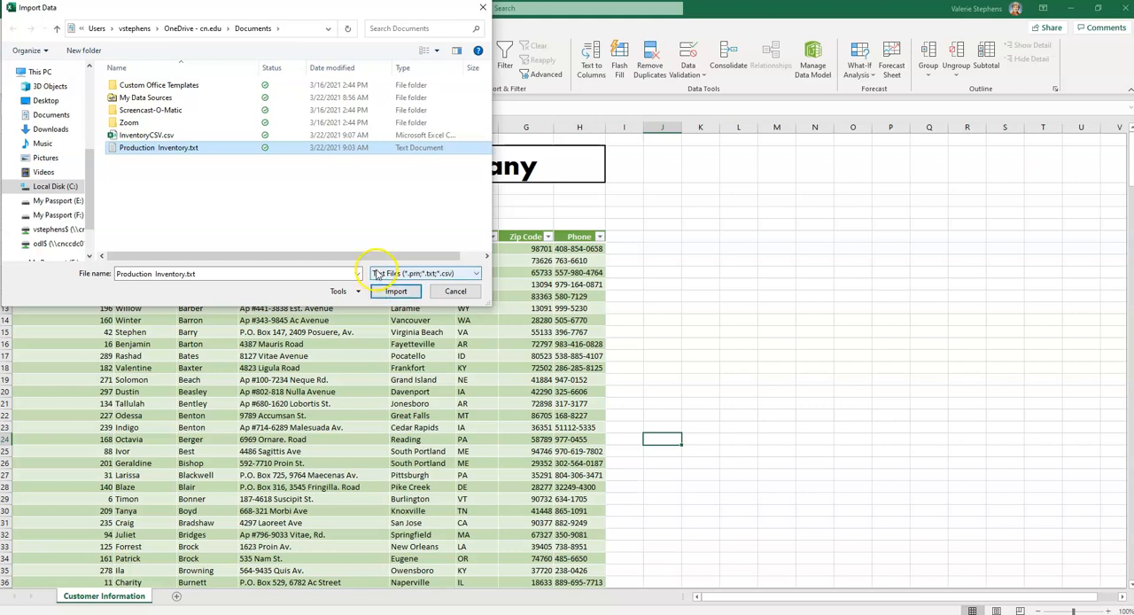
{"action": "left_click", "coordinate": [463, 278]}
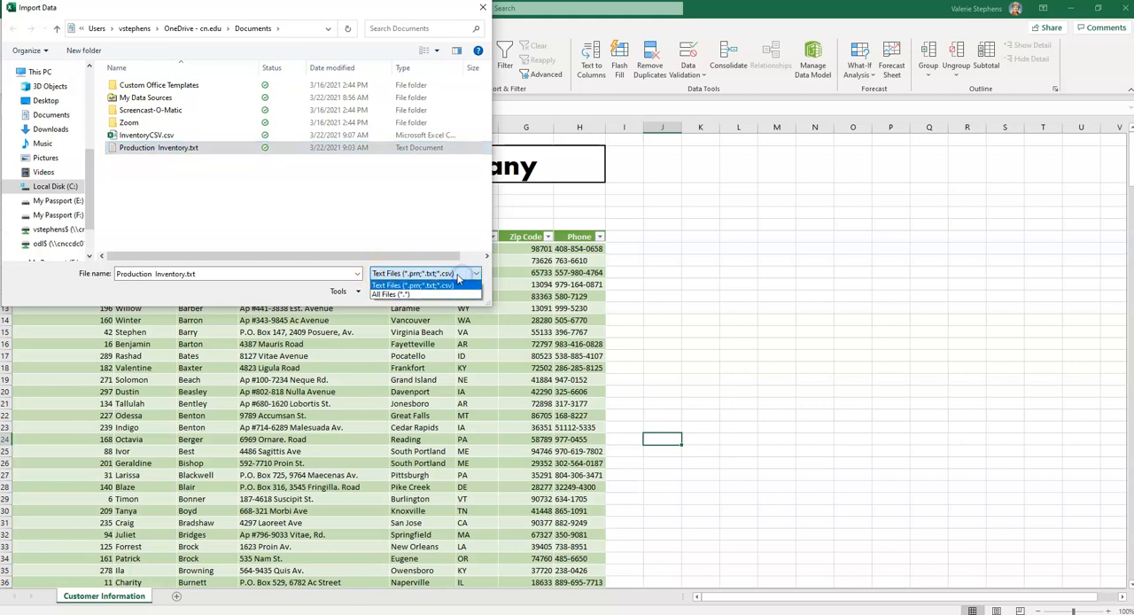
{"action": "left_click", "coordinate": [394, 295]}
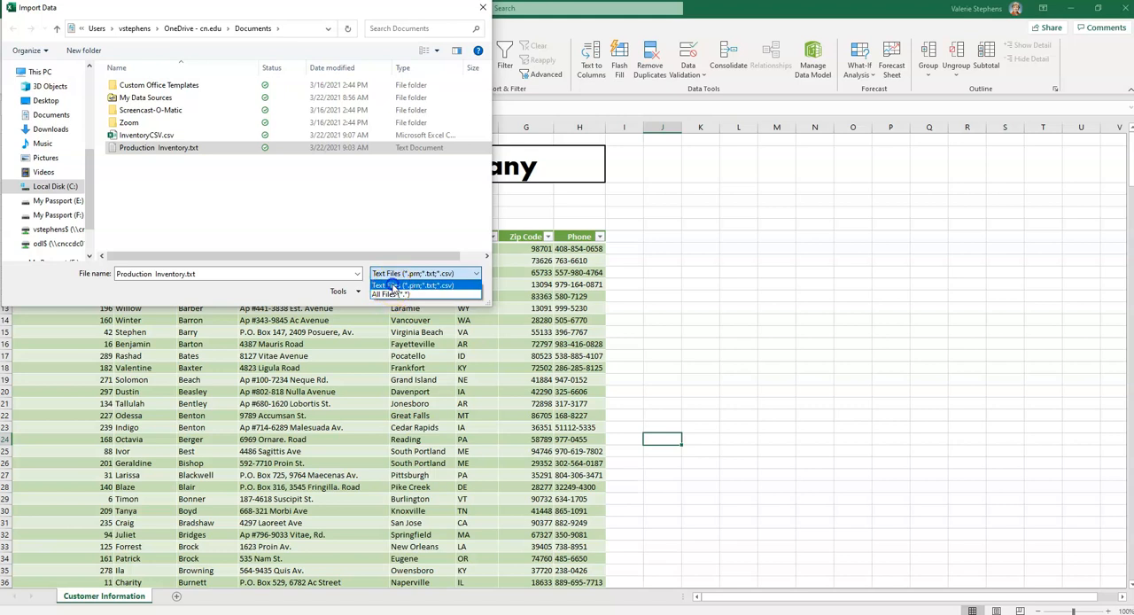
{"action": "left_click", "coordinate": [392, 286]}
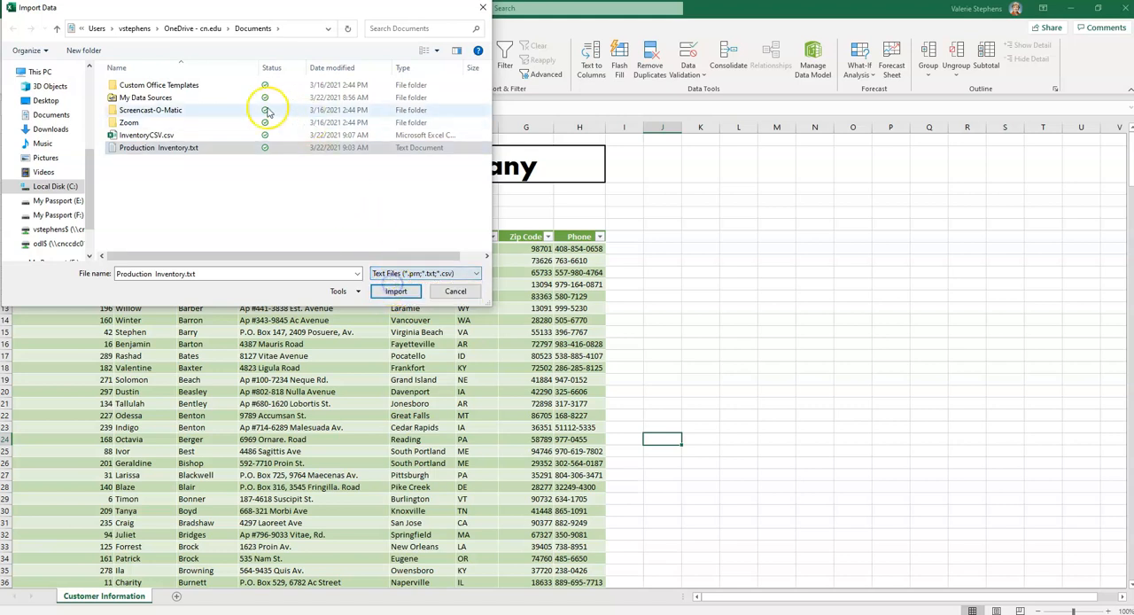
{"action": "left_click", "coordinate": [390, 292]}
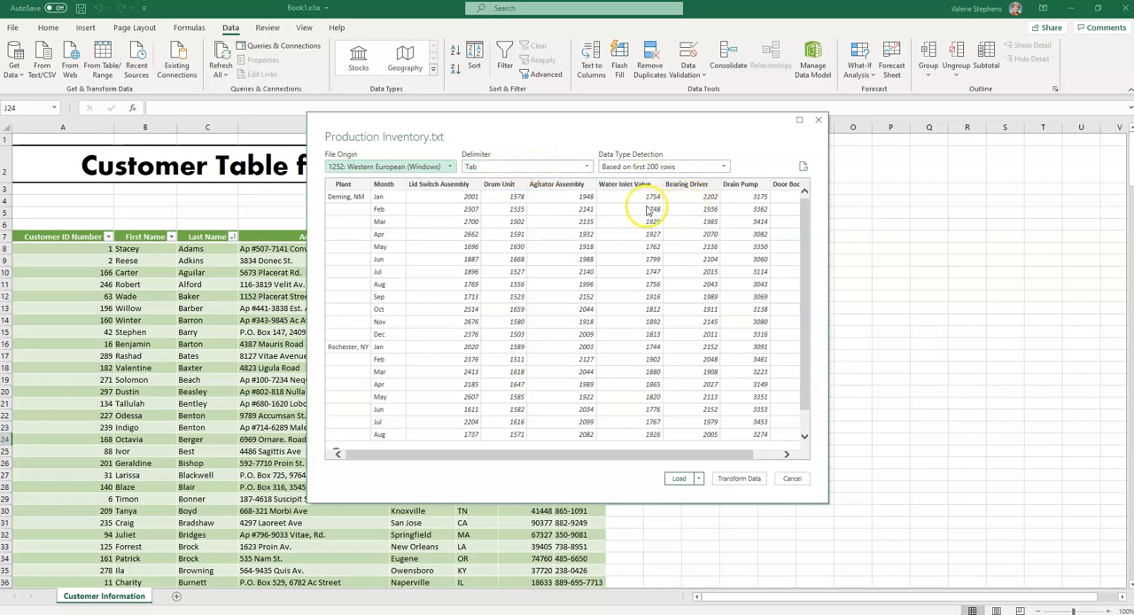
Check the tab-delimited preview, load the production inventory data into a new sheet, and close the Queries & Connections pane
{"action": "scroll", "coordinate": [646, 217], "scroll_direction": "down", "scroll_amount": 2}
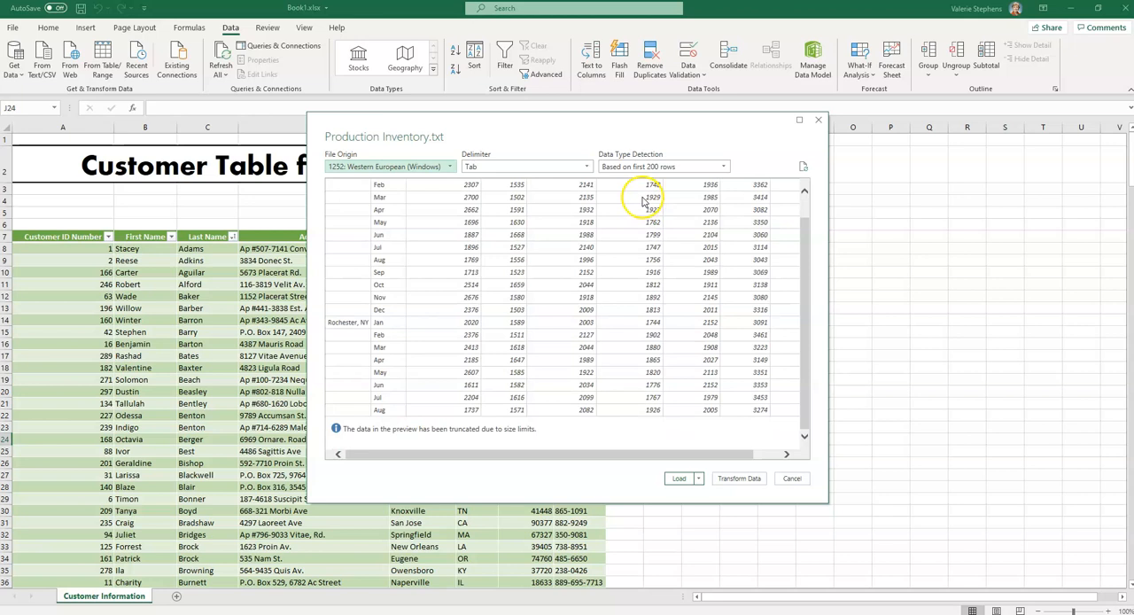
{"action": "scroll", "coordinate": [638, 226], "scroll_direction": "up", "scroll_amount": 2}
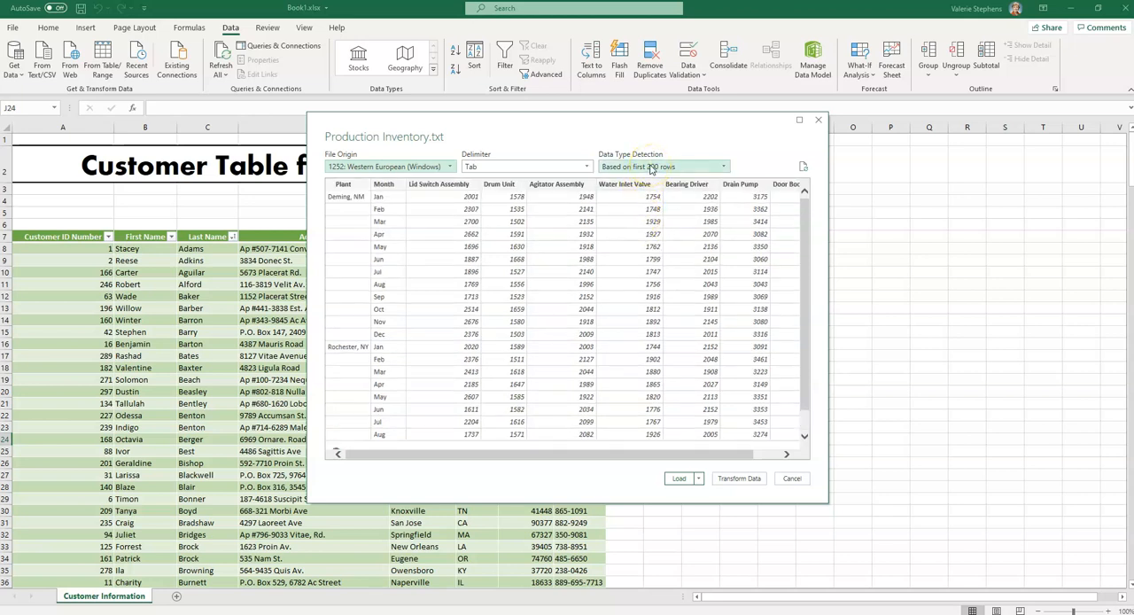
{"action": "left_click", "coordinate": [678, 481]}
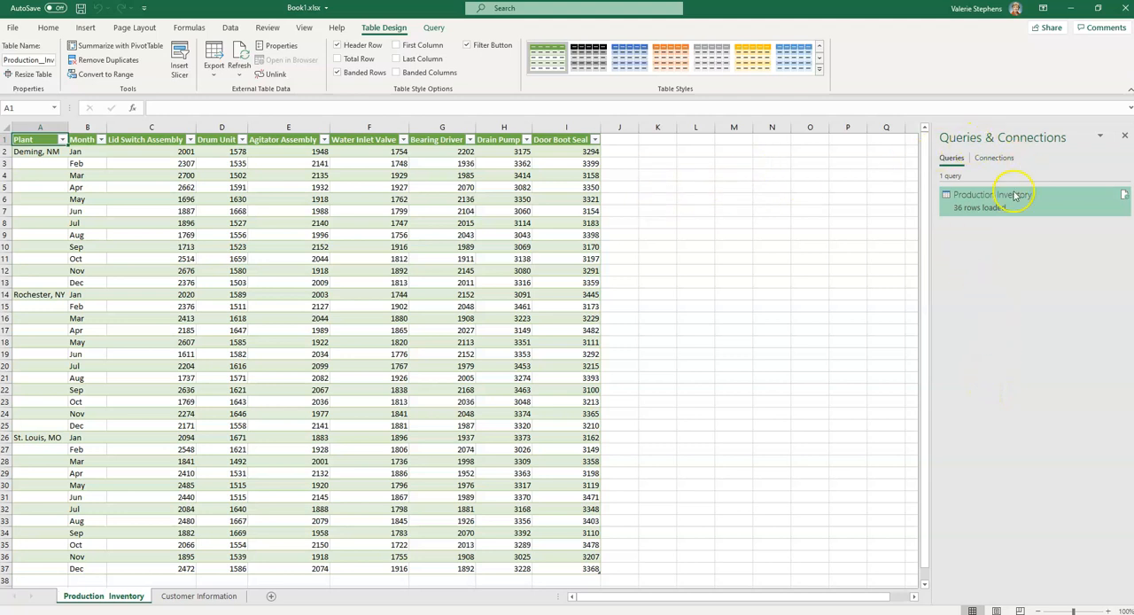
{"action": "mouse_move", "coordinate": [979, 202]}
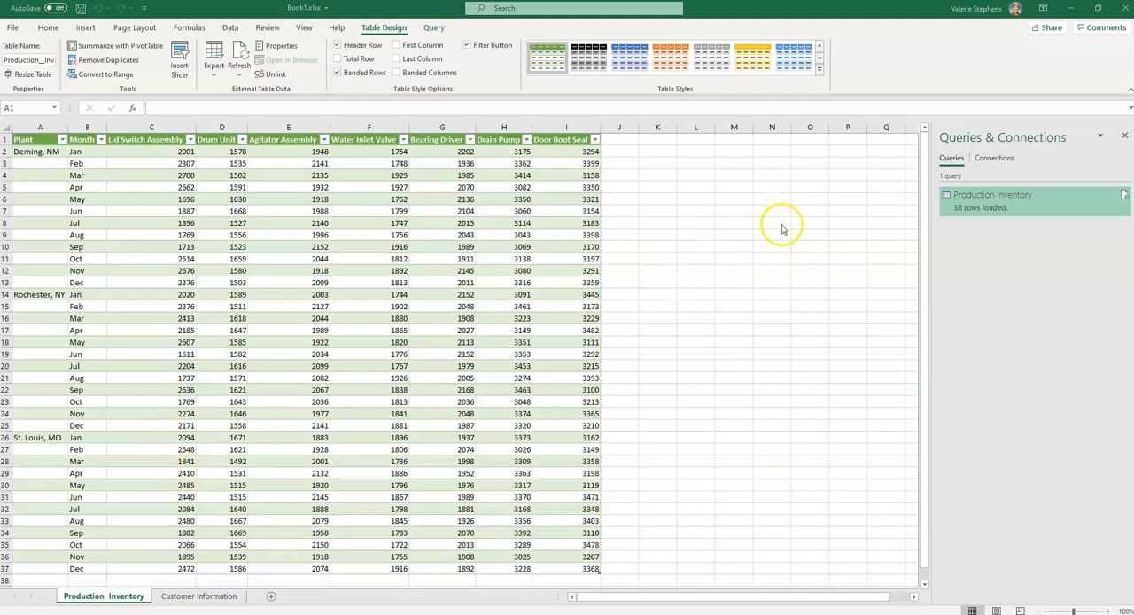
{"action": "left_click", "coordinate": [1123, 138]}
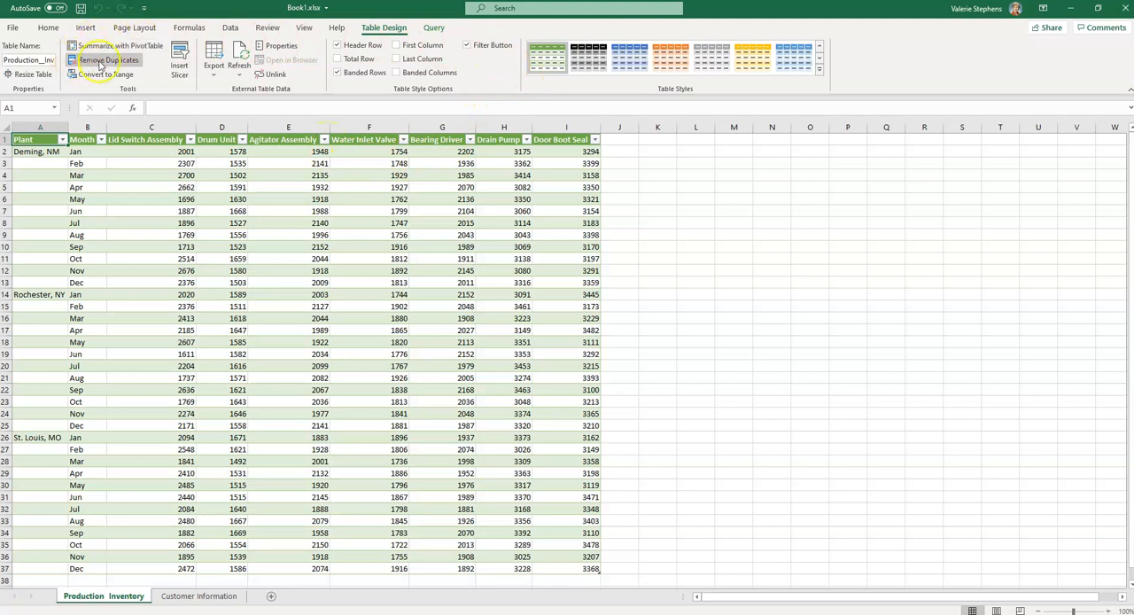
Remove the filter buttons from the production inventory table's header row and compare it with the Customer Information sheet
{"action": "left_click", "coordinate": [273, 295]}
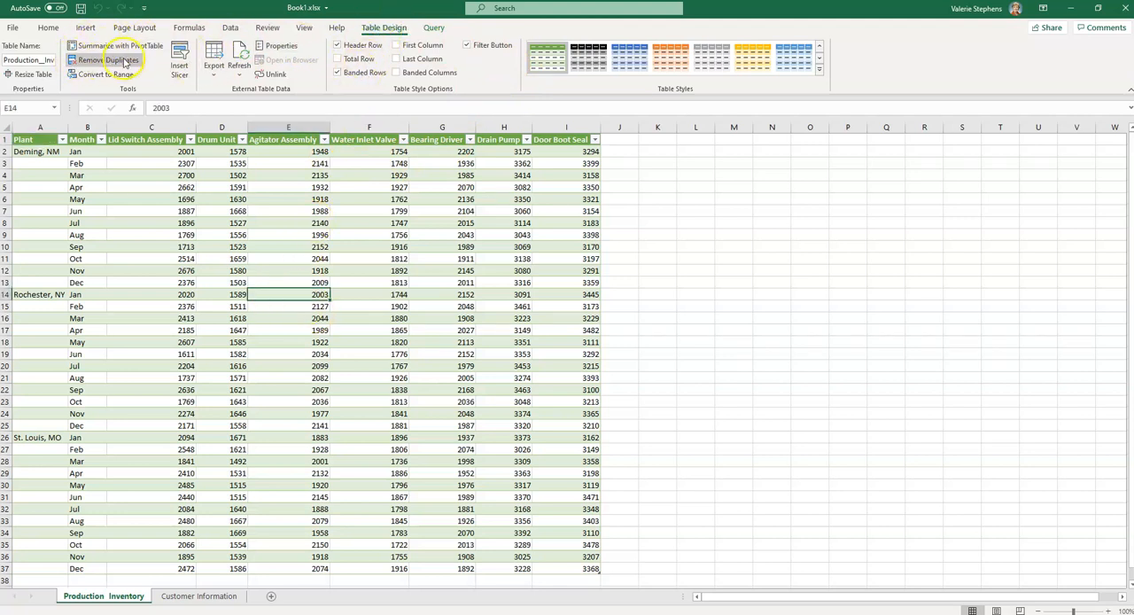
{"action": "left_click", "coordinate": [468, 46]}
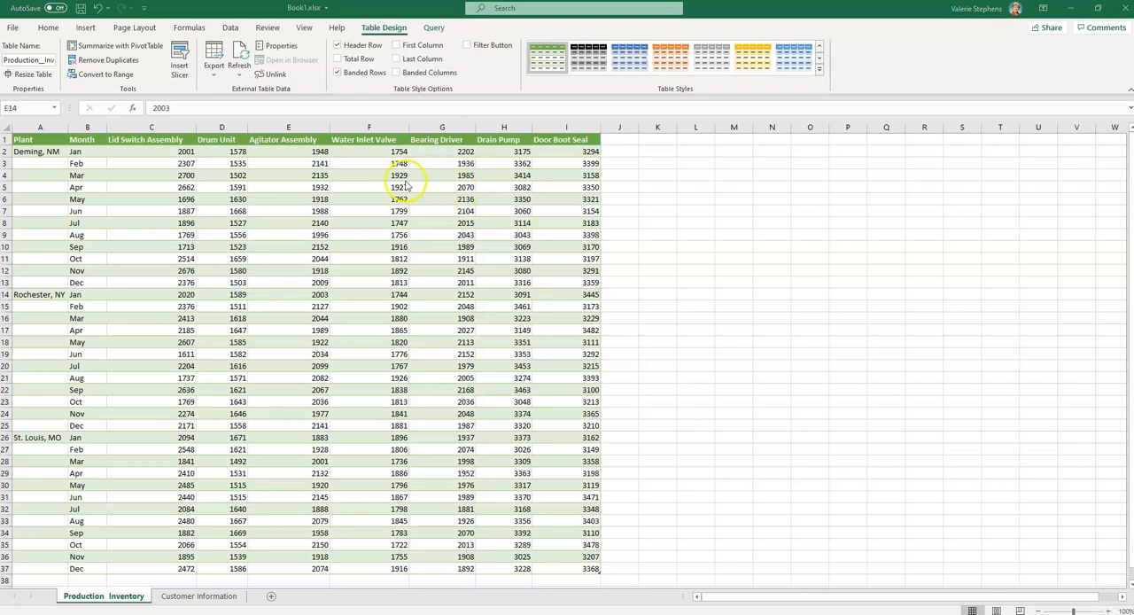
{"action": "left_click", "coordinate": [181, 599]}
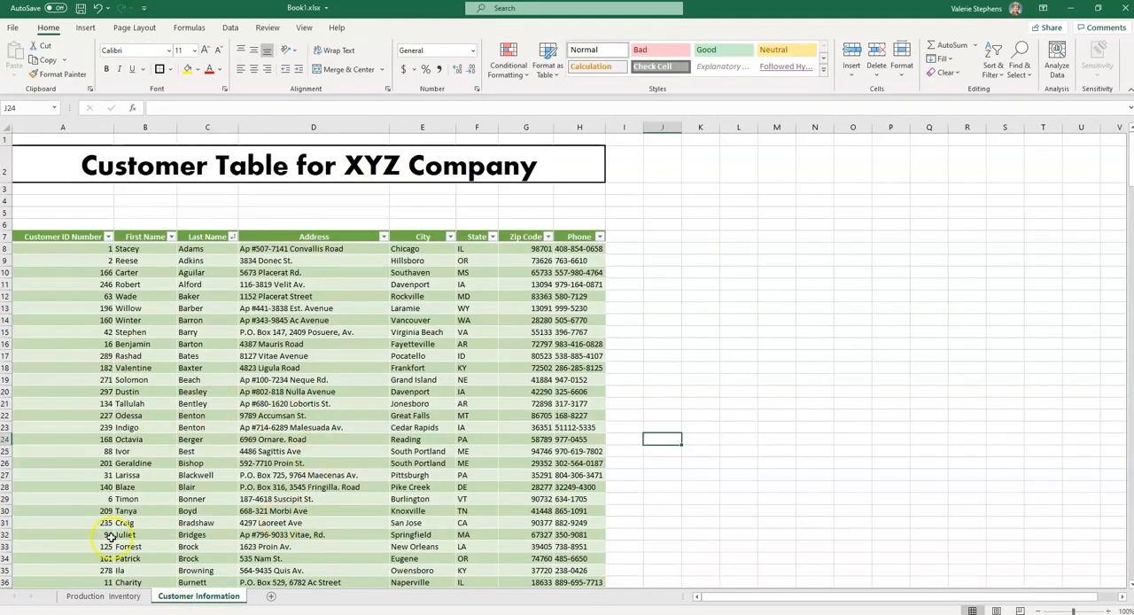
{"action": "left_click", "coordinate": [100, 597]}
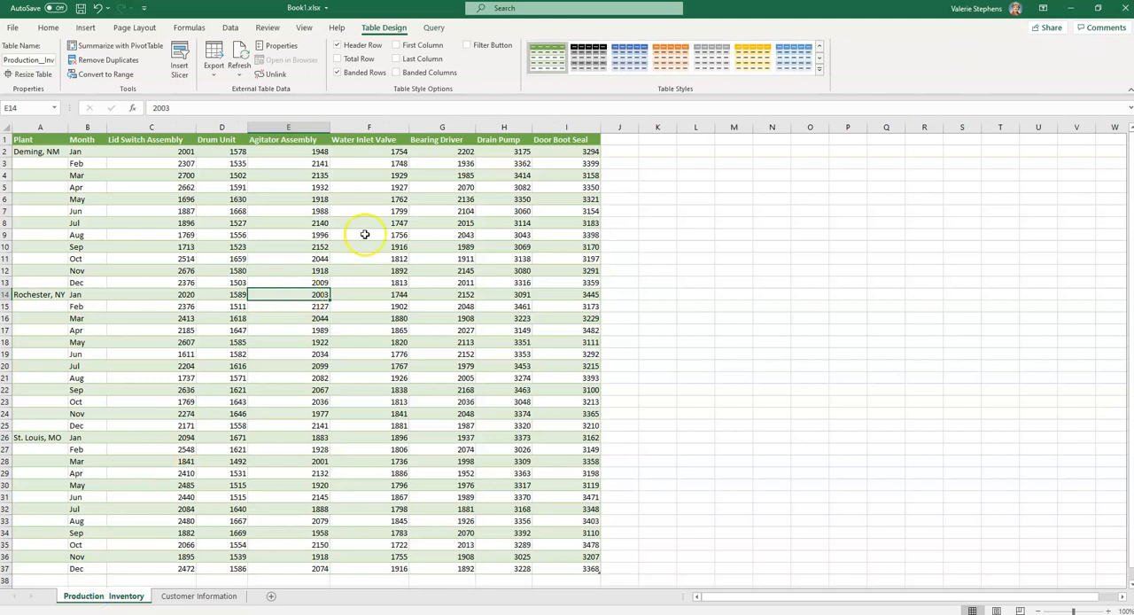
Apply a blue table style with a solid header and banded rows to the production inventory table
{"action": "left_click", "coordinate": [435, 280]}
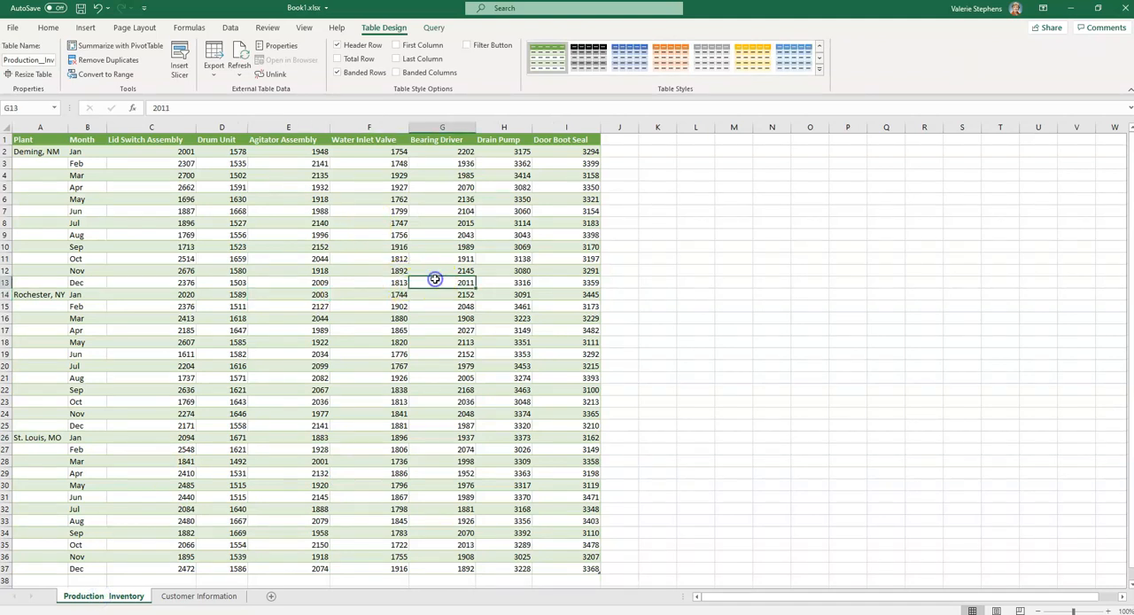
{"action": "left_click", "coordinate": [294, 201]}
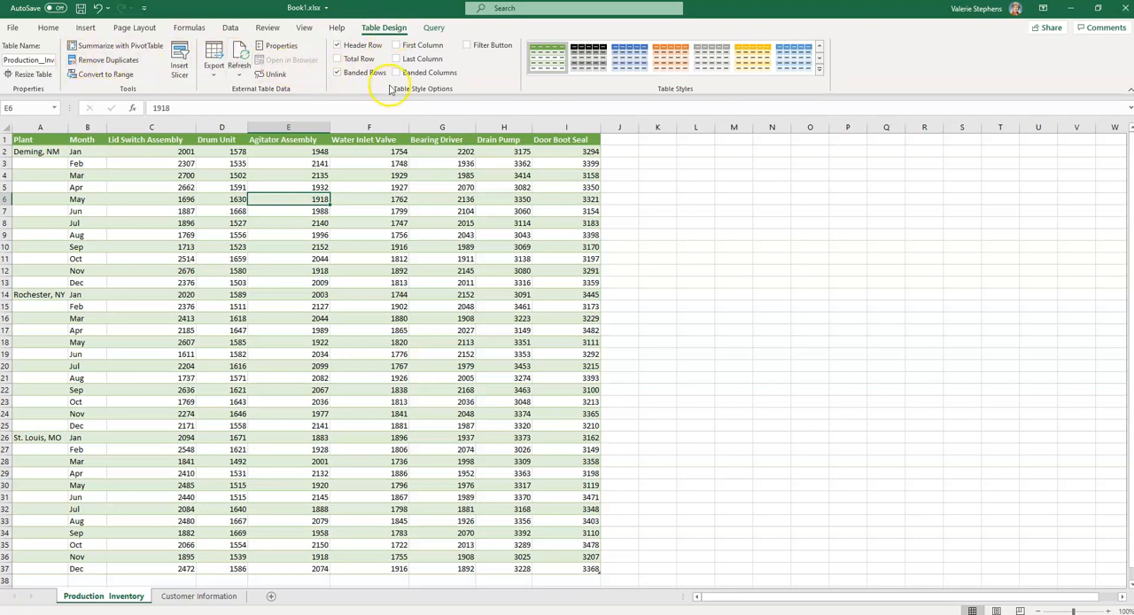
{"action": "left_click", "coordinate": [819, 59]}
{"action": "left_click", "coordinate": [819, 60]}
{"action": "left_click", "coordinate": [820, 49]}
{"action": "left_click", "coordinate": [820, 48]}
{"action": "left_click", "coordinate": [819, 49]}
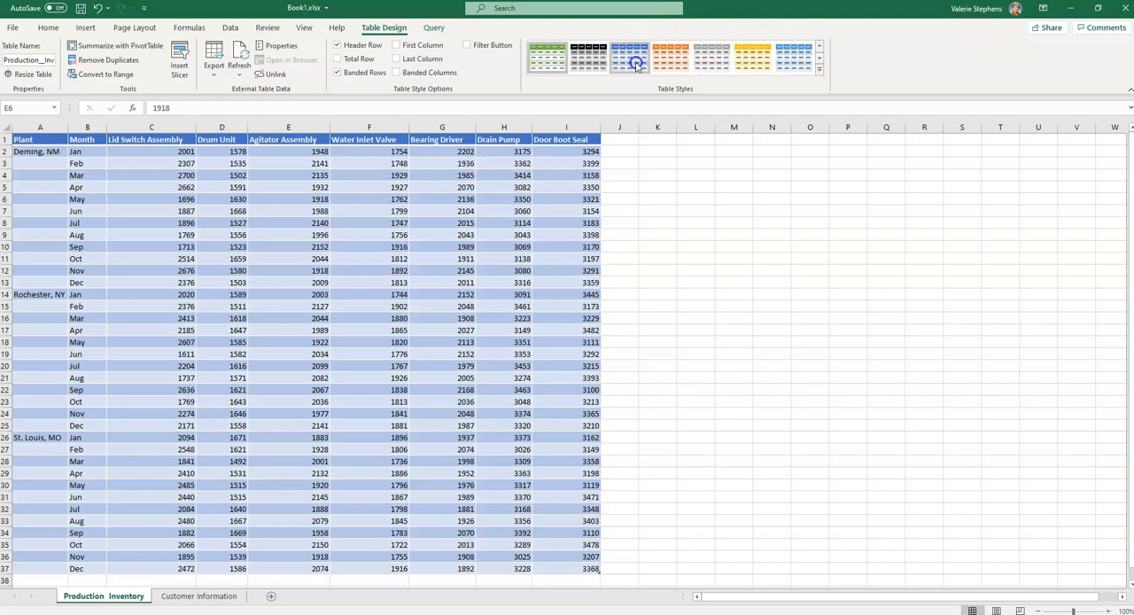
{"action": "left_click", "coordinate": [636, 65]}
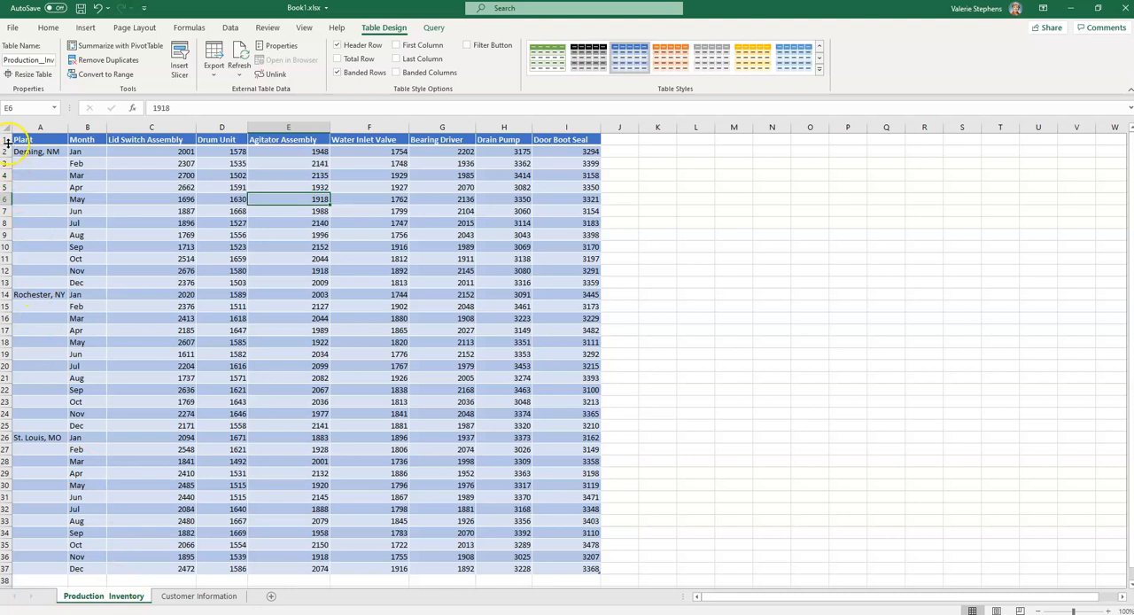
Insert six blank rows above the production inventory table so its header row sits in row 7
{"action": "left_click_drag", "start_coordinate": [7, 139], "coordinate": [7, 200]}
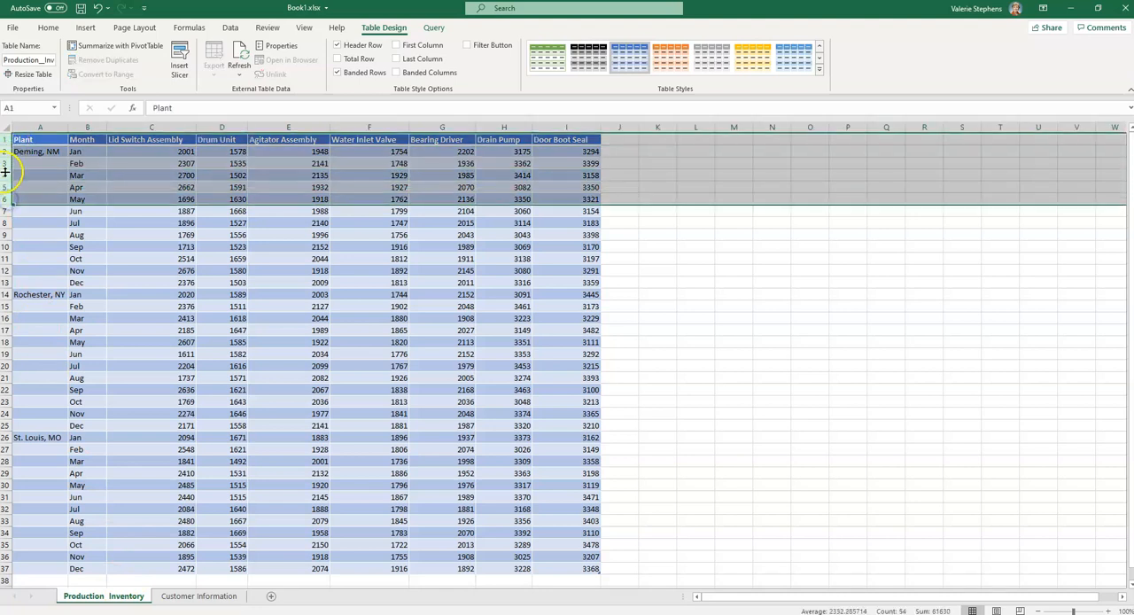
{"action": "right_click", "coordinate": [6, 175]}
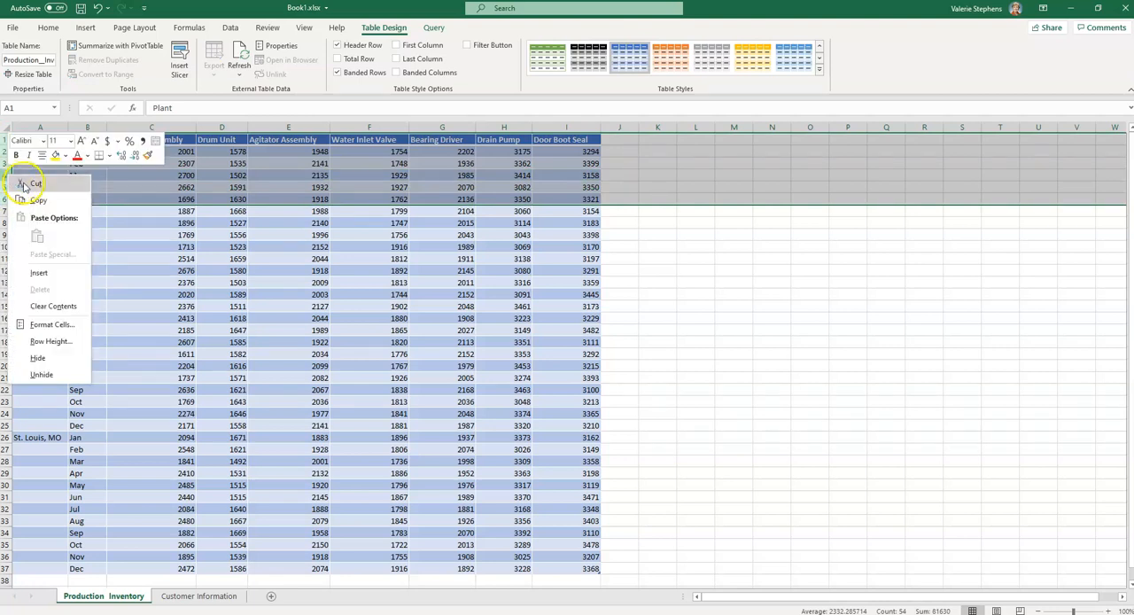
{"action": "left_click", "coordinate": [32, 273]}
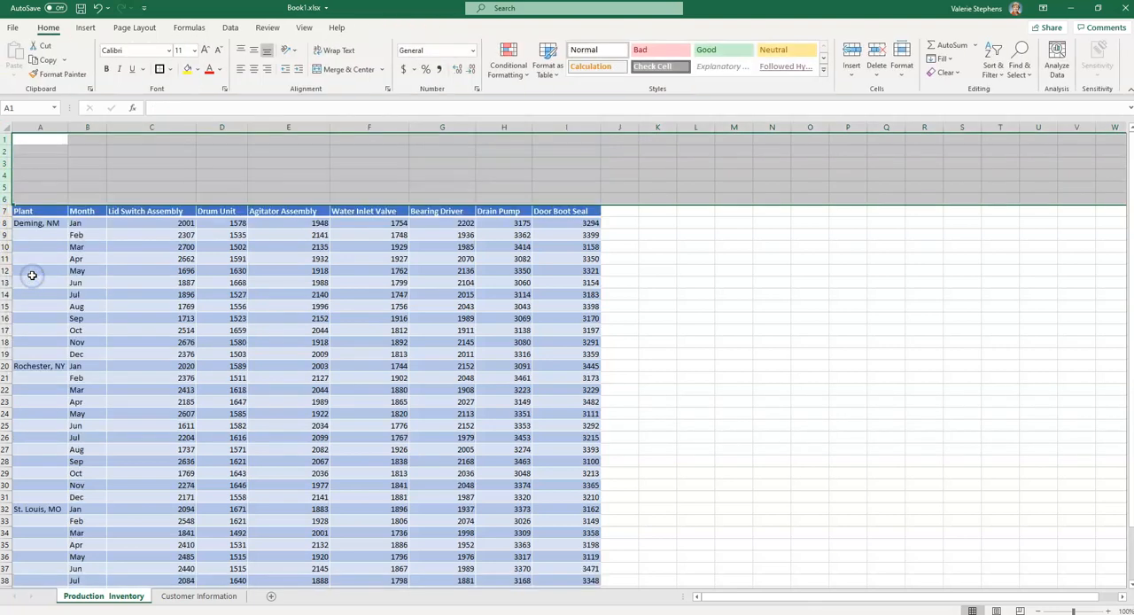
Enter the title "Production Inventory for This Year" in cell A2
{"action": "left_click", "coordinate": [97, 155]}
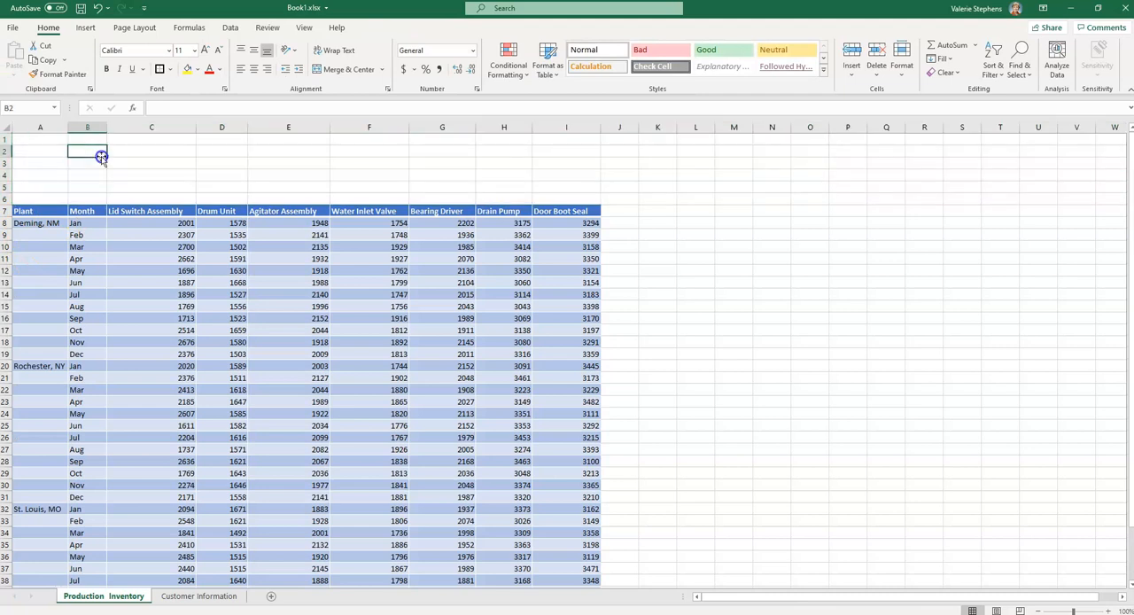
{"action": "left_click", "coordinate": [58, 150]}
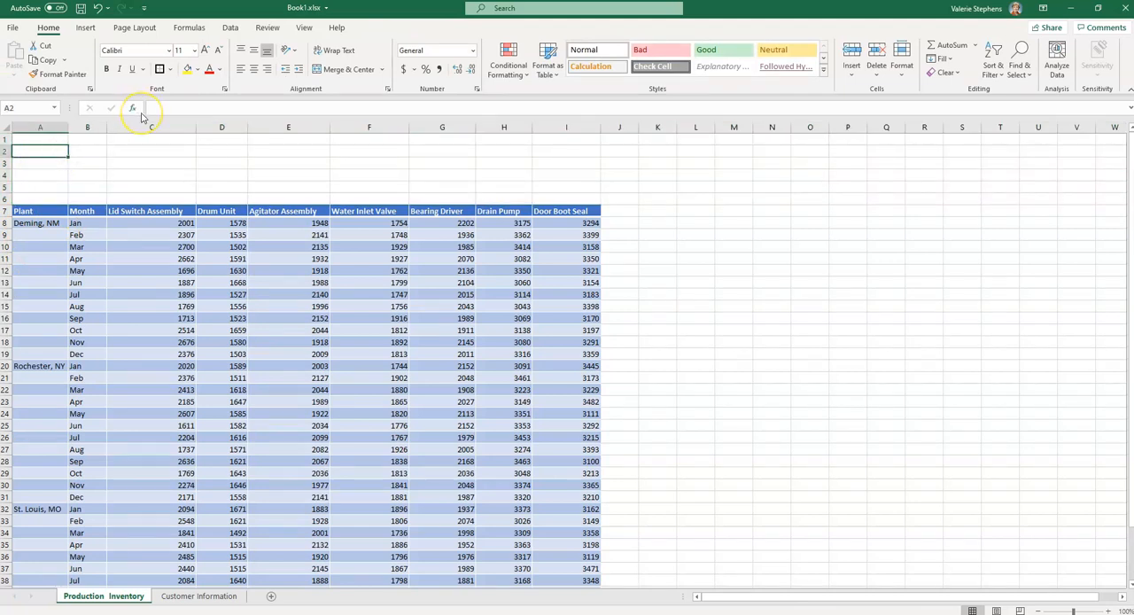
{"action": "type", "text": "Pro"}
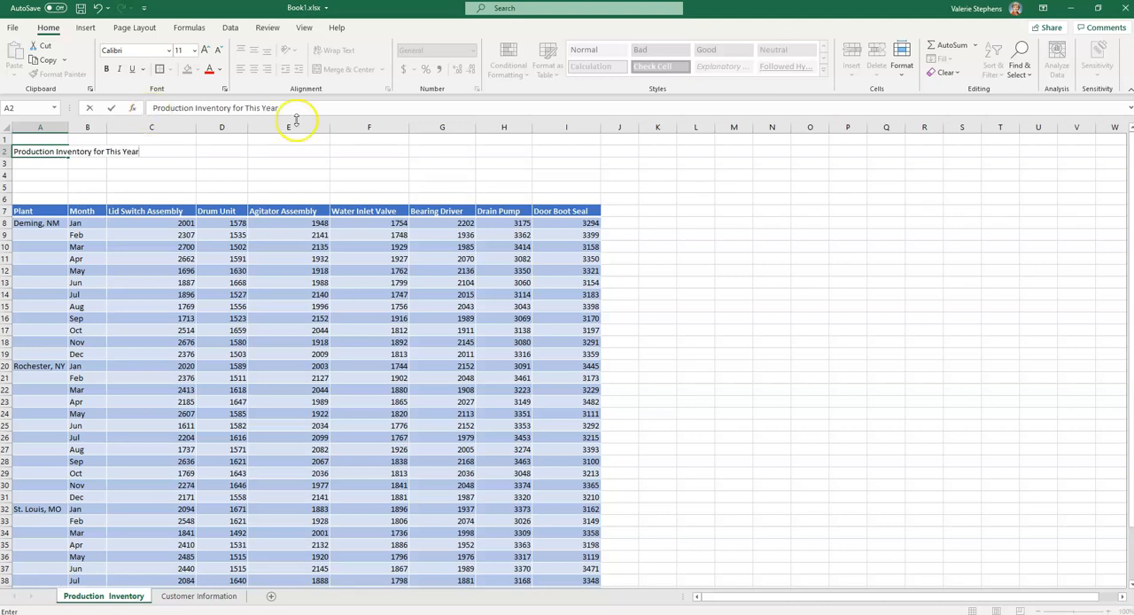
Format the title in cell A2 with the Aharoni font at size 36
{"action": "left_click", "coordinate": [11, 151]}
{"action": "left_click", "coordinate": [23, 151]}
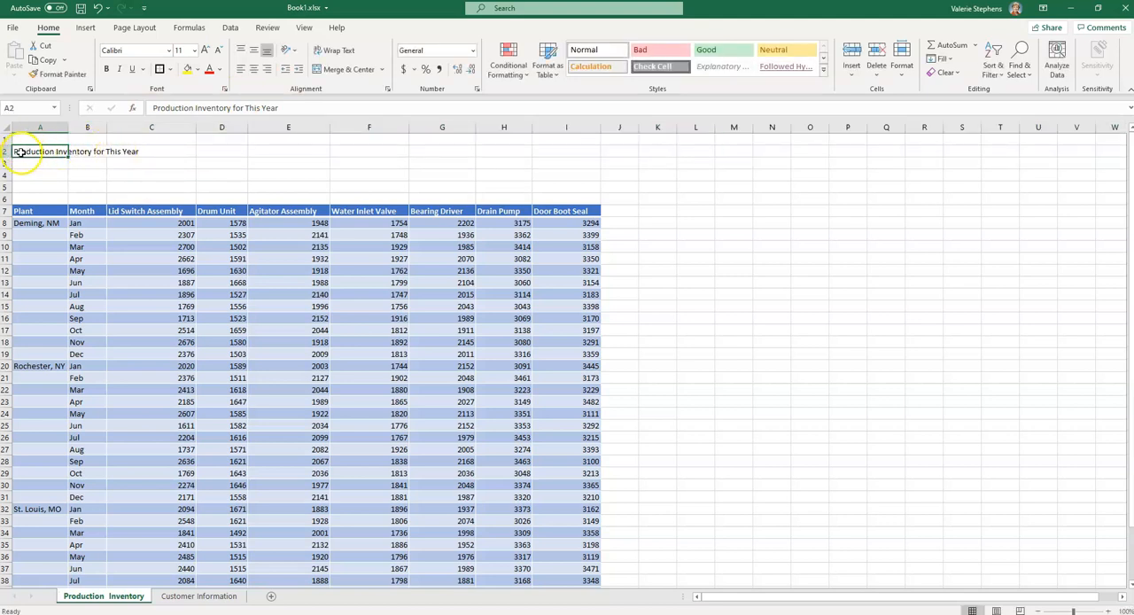
{"action": "left_click_drag", "start_coordinate": [291, 107], "coordinate": [126, 108]}
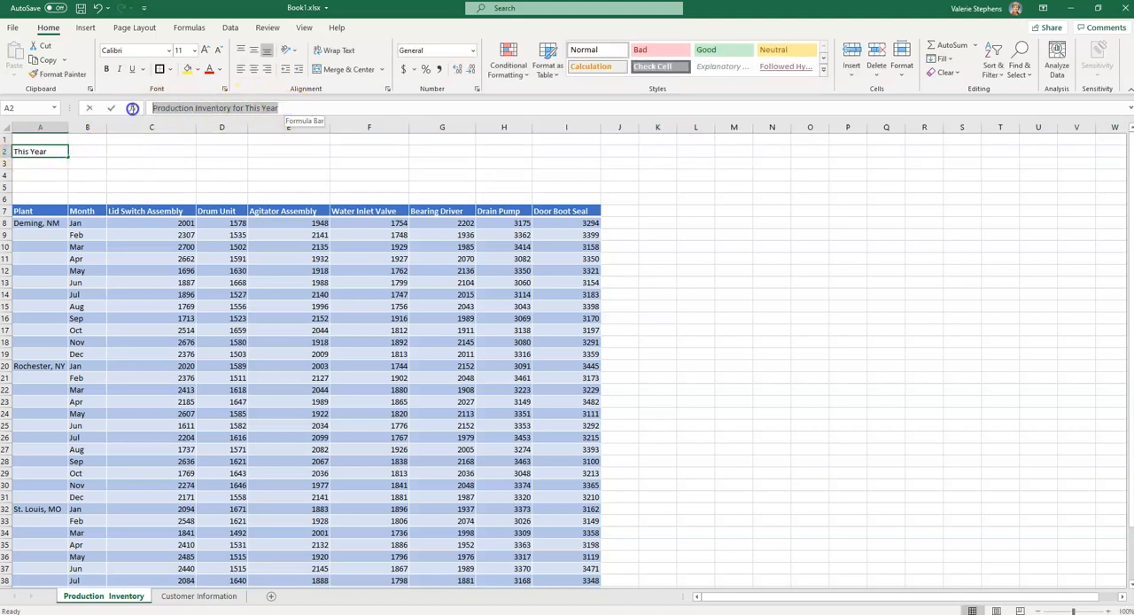
{"action": "left_click", "coordinate": [169, 51]}
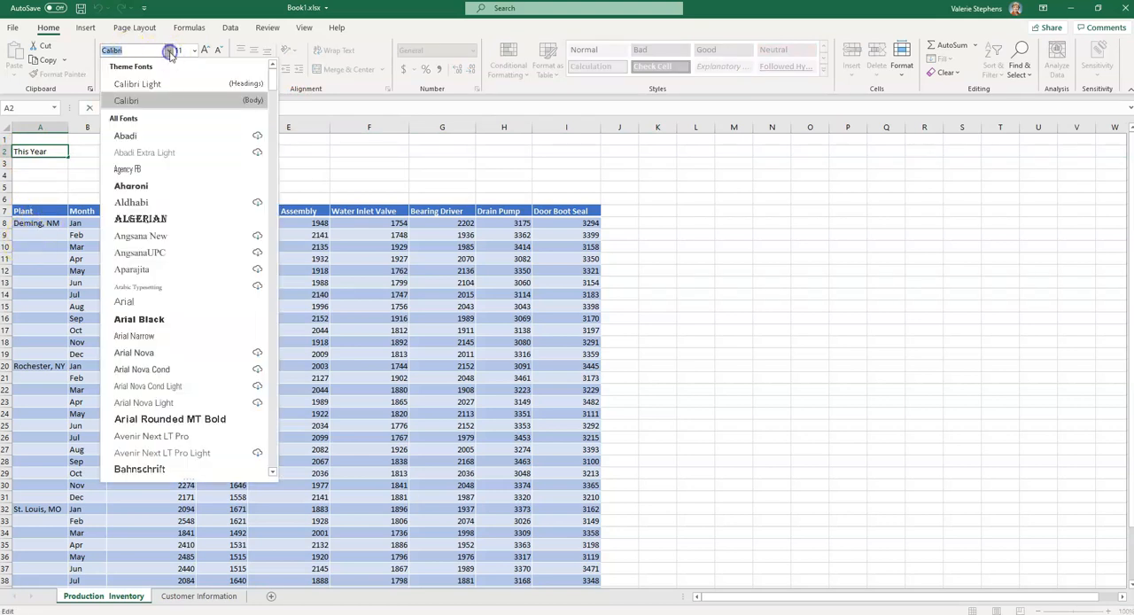
{"action": "left_click", "coordinate": [146, 188]}
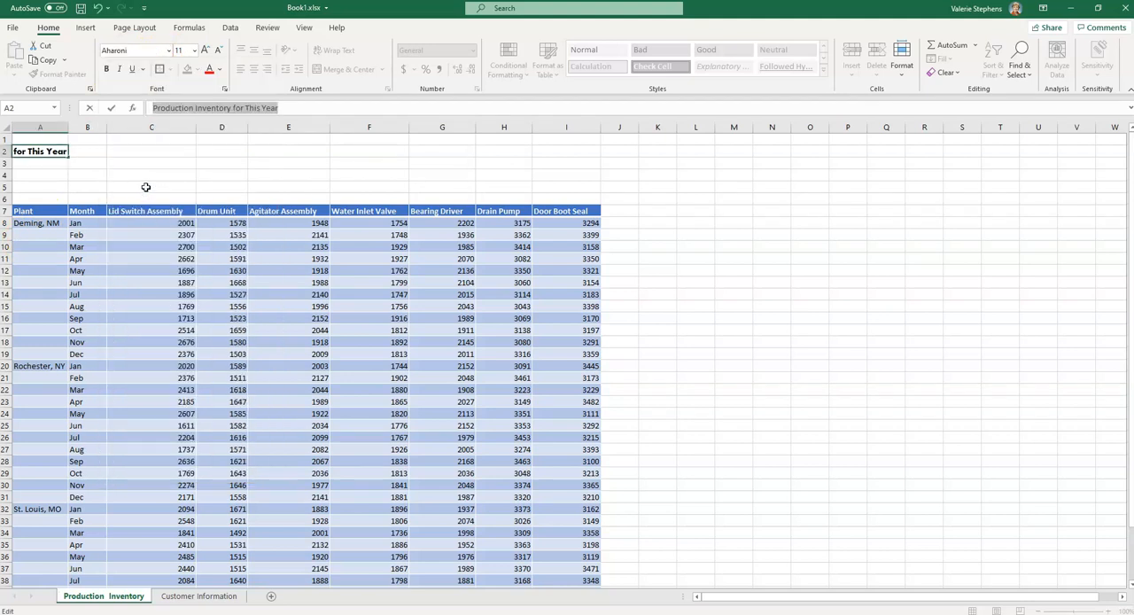
{"action": "left_click", "coordinate": [194, 50]}
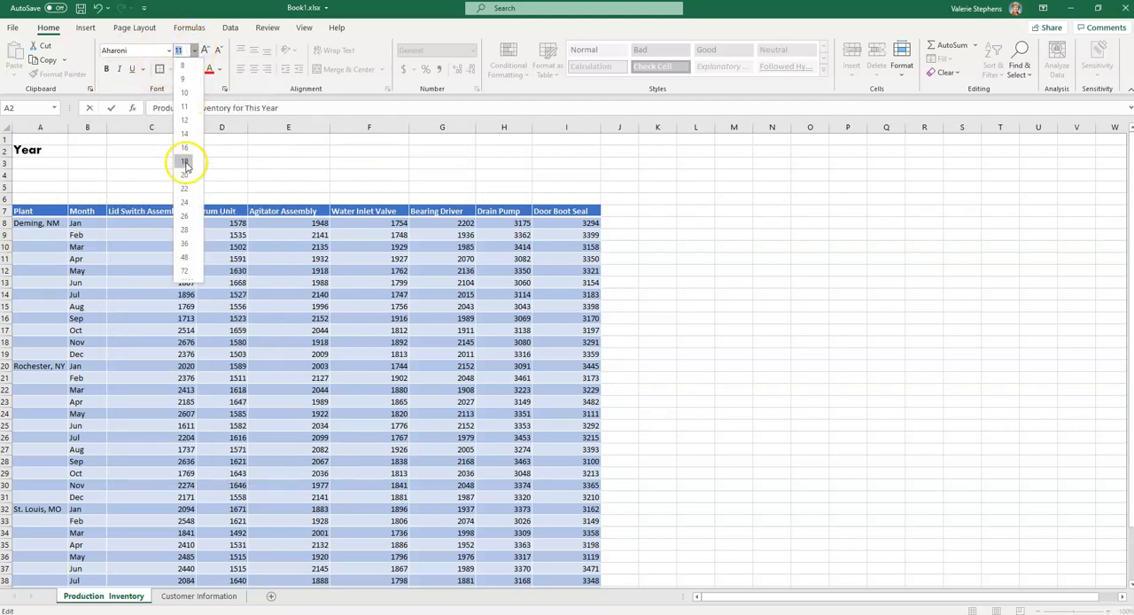
{"action": "left_click", "coordinate": [185, 241]}
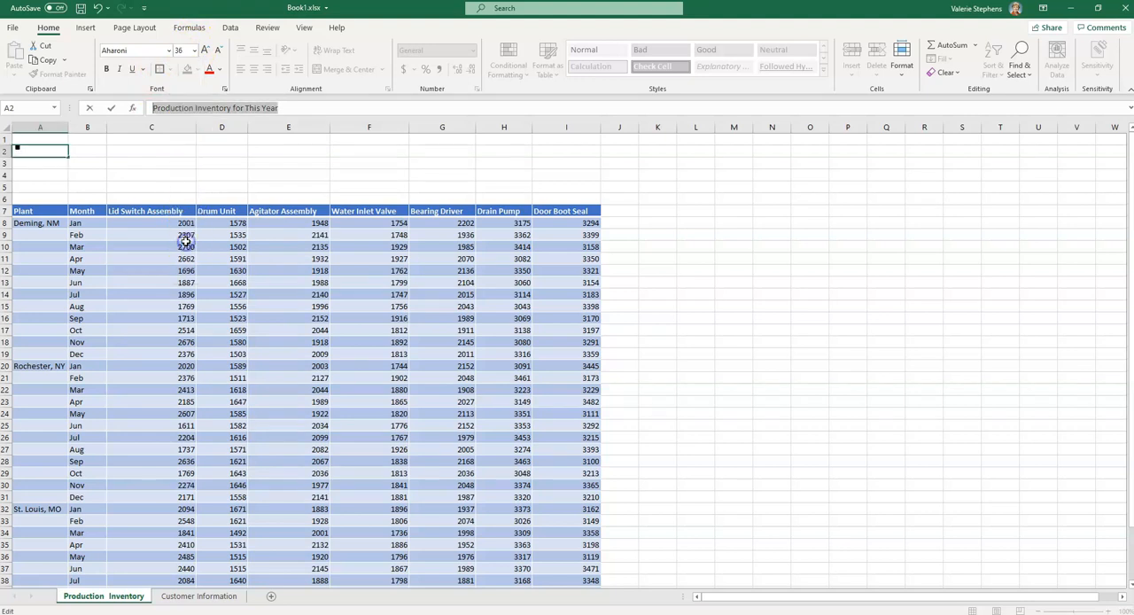
{"action": "left_click", "coordinate": [97, 162]}
Merge and center the production inventory title across cells A2 to H2
{"action": "left_click_drag", "start_coordinate": [35, 170], "coordinate": [514, 173]}
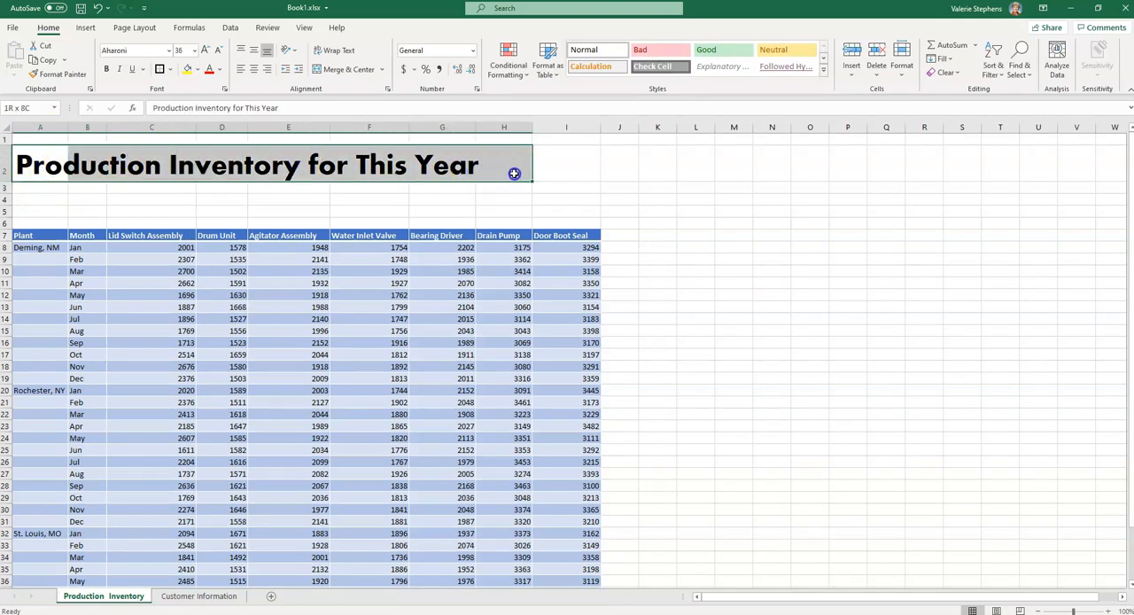
{"action": "left_click", "coordinate": [337, 70]}
{"action": "left_click", "coordinate": [283, 209]}
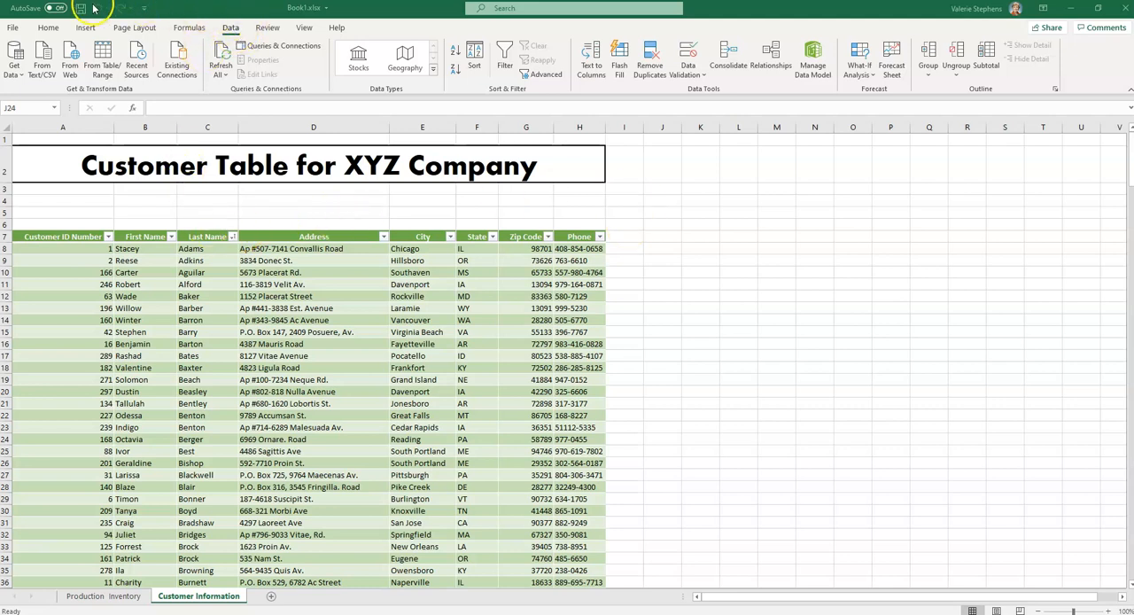
Import the text file Prospective Clients.txt as a comma-delimited table on a new sheet and close the queries list
{"action": "left_click", "coordinate": [18, 71]}
{"action": "mouse_move", "coordinate": [44, 102]}
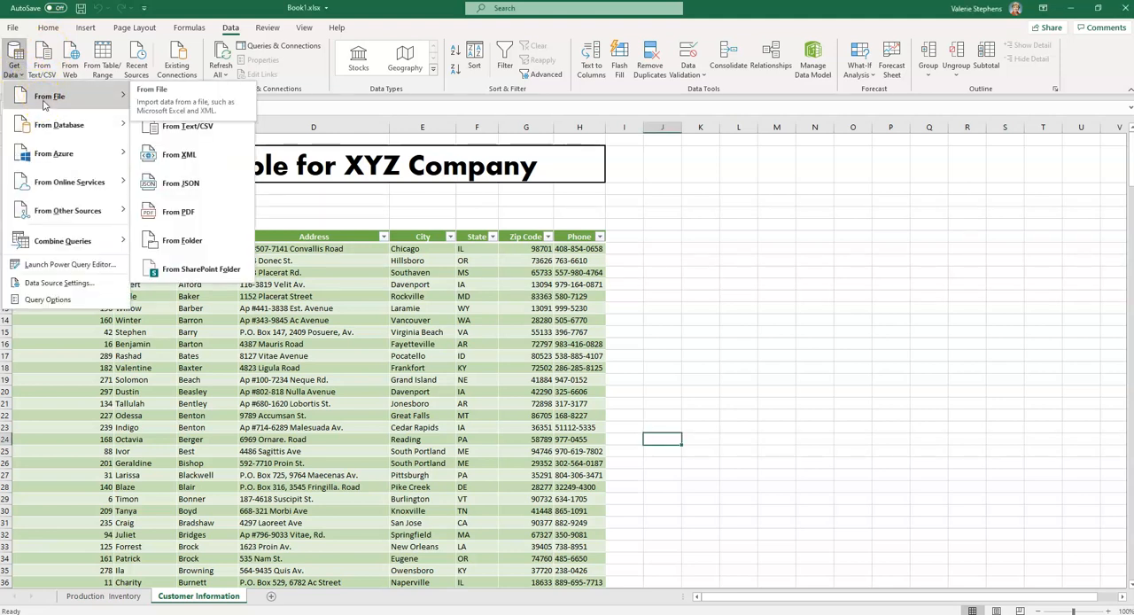
{"action": "left_click", "coordinate": [188, 131]}
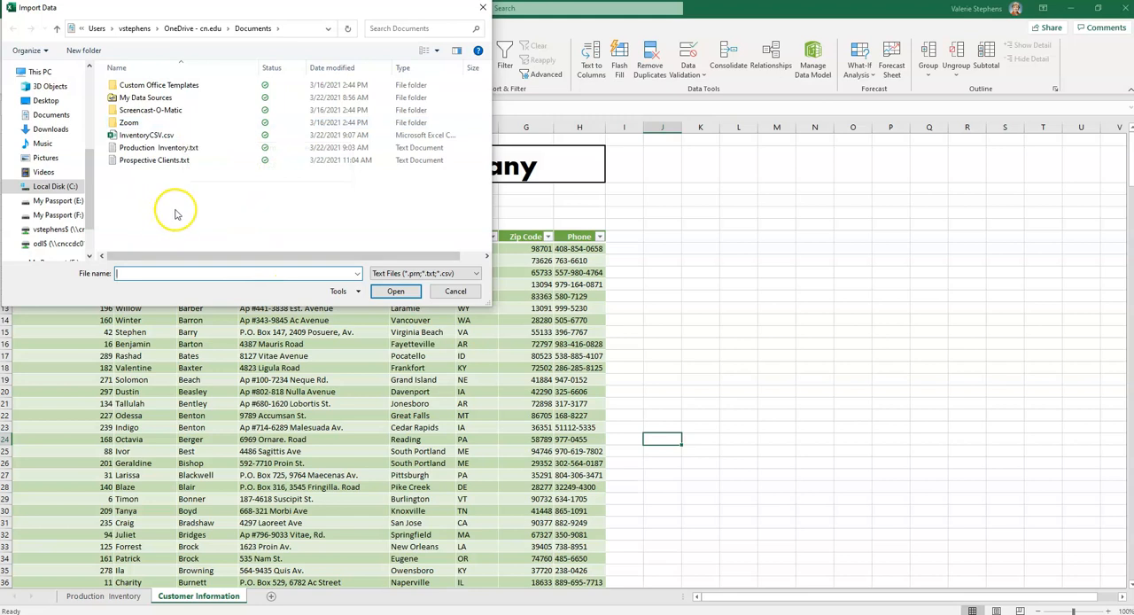
{"action": "left_click", "coordinate": [143, 163]}
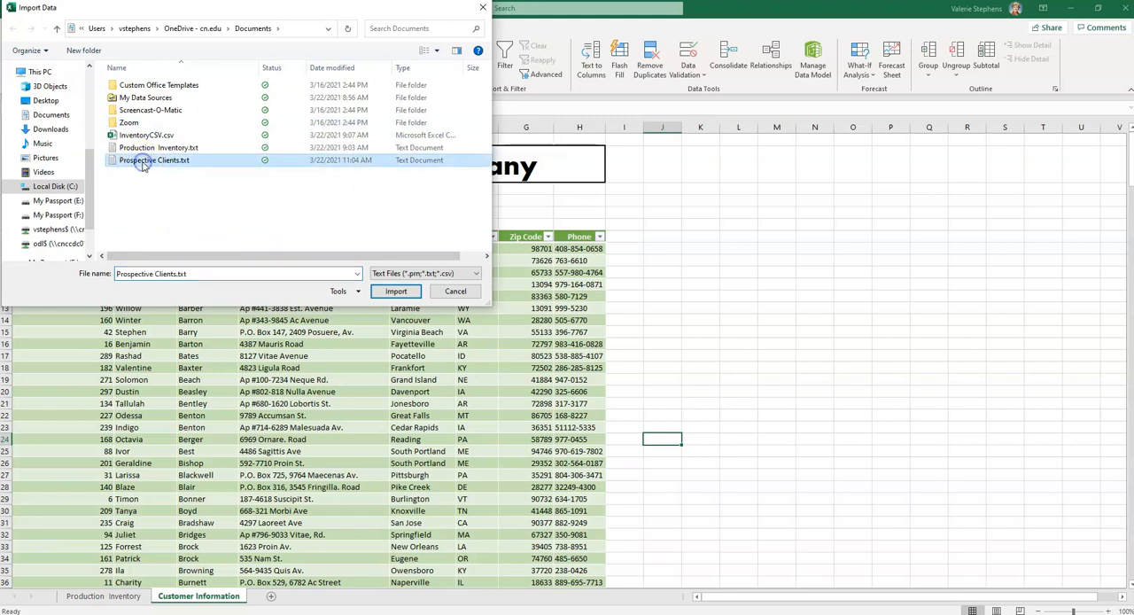
{"action": "left_click", "coordinate": [394, 291]}
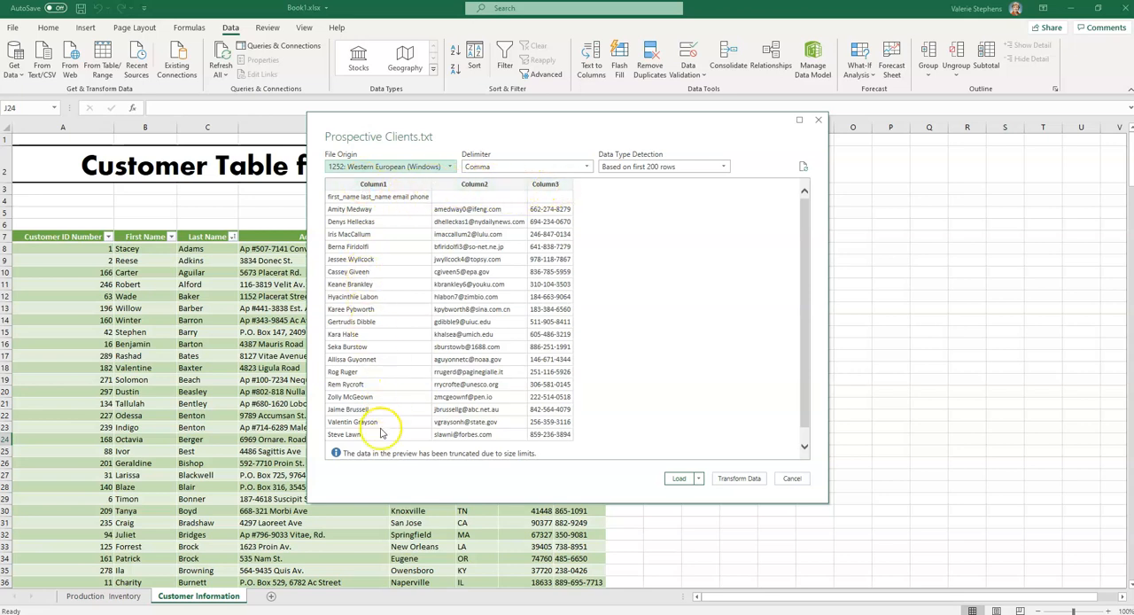
{"action": "left_click", "coordinate": [681, 478]}
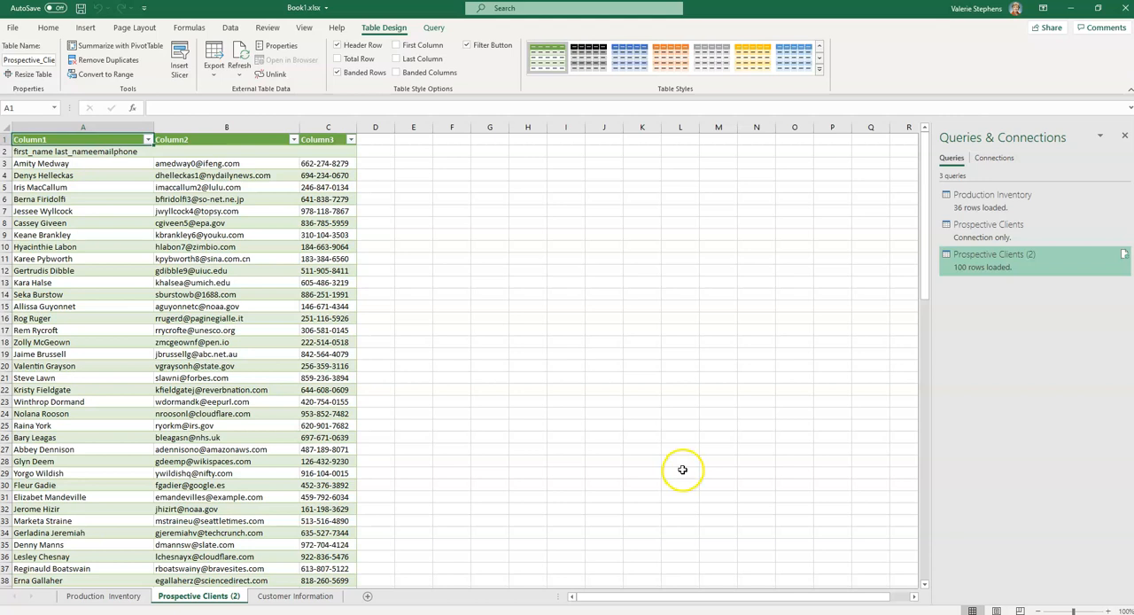
{"action": "left_click", "coordinate": [1125, 137]}
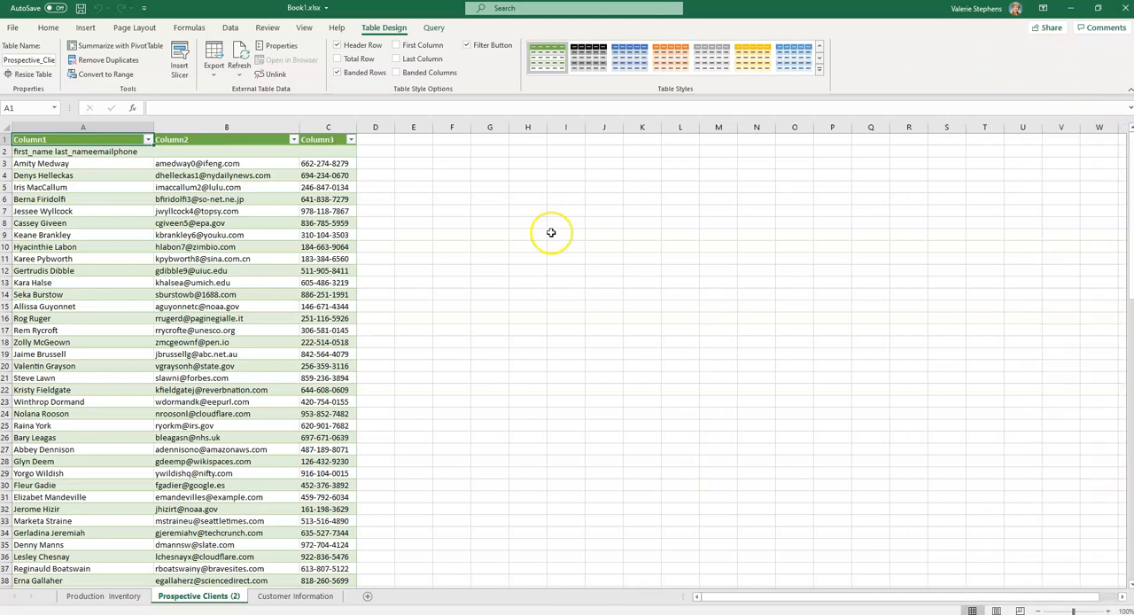
Delete row 2 of the prospective clients sheet, which holds the run-together field names
{"action": "left_click", "coordinate": [138, 247]}
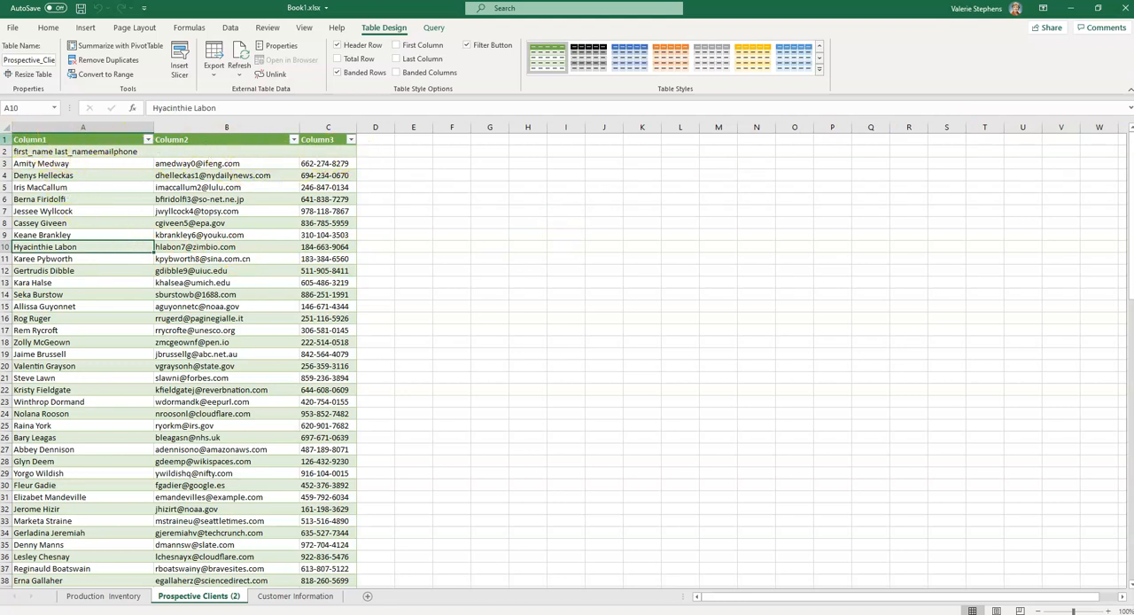
{"action": "left_click", "coordinate": [7, 151]}
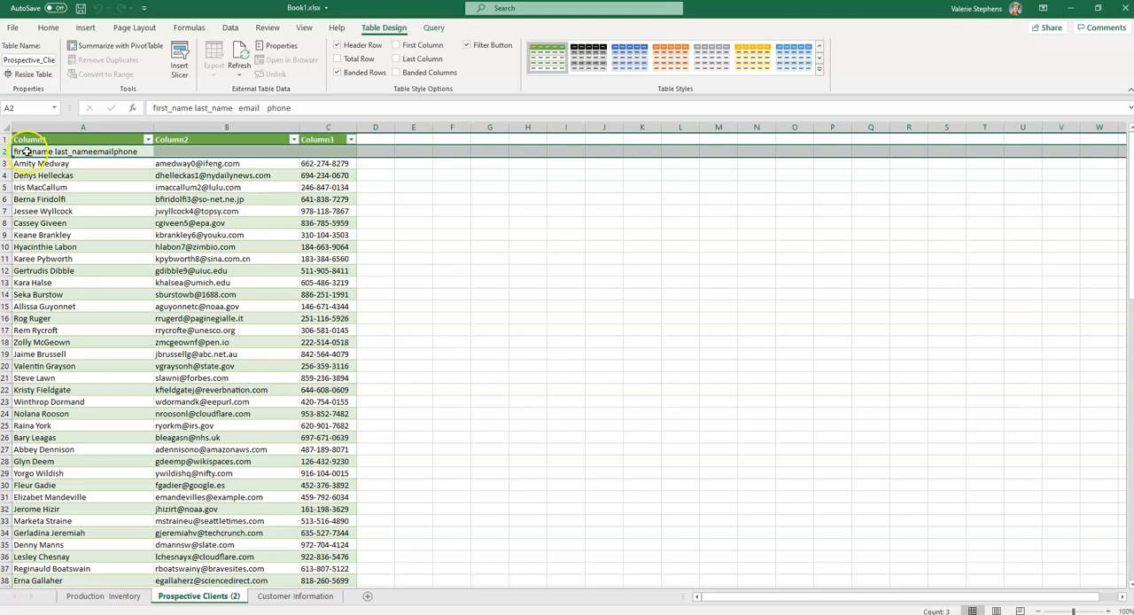
{"action": "right_click", "coordinate": [27, 151]}
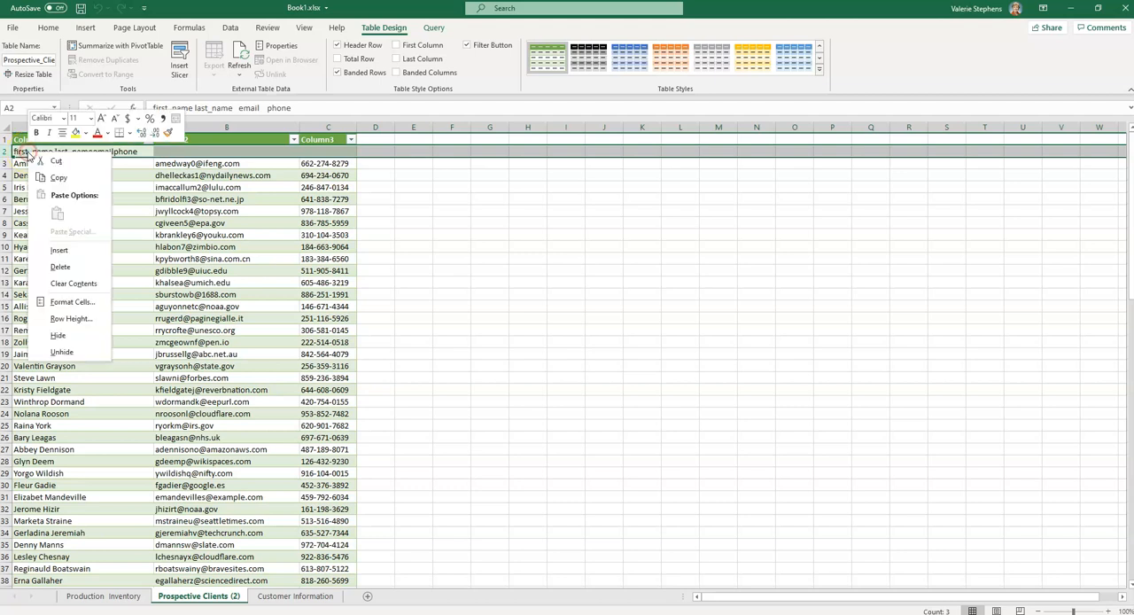
{"action": "left_click", "coordinate": [64, 267]}
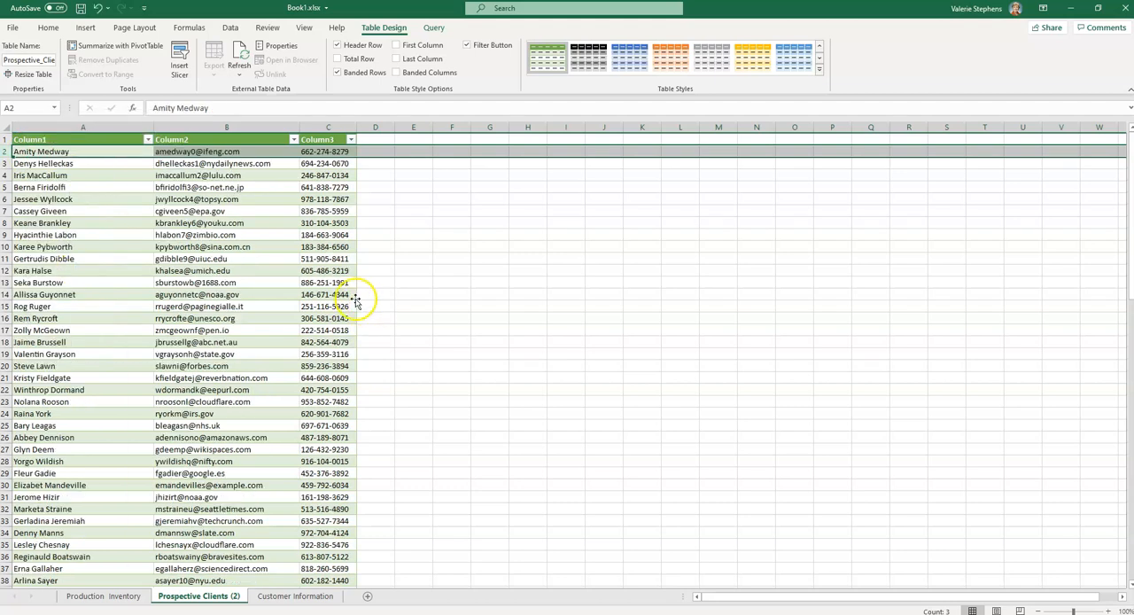
Rename the prospective clients table's second and third column headers as "Email" and "Phone"
{"action": "left_click", "coordinate": [63, 140]}
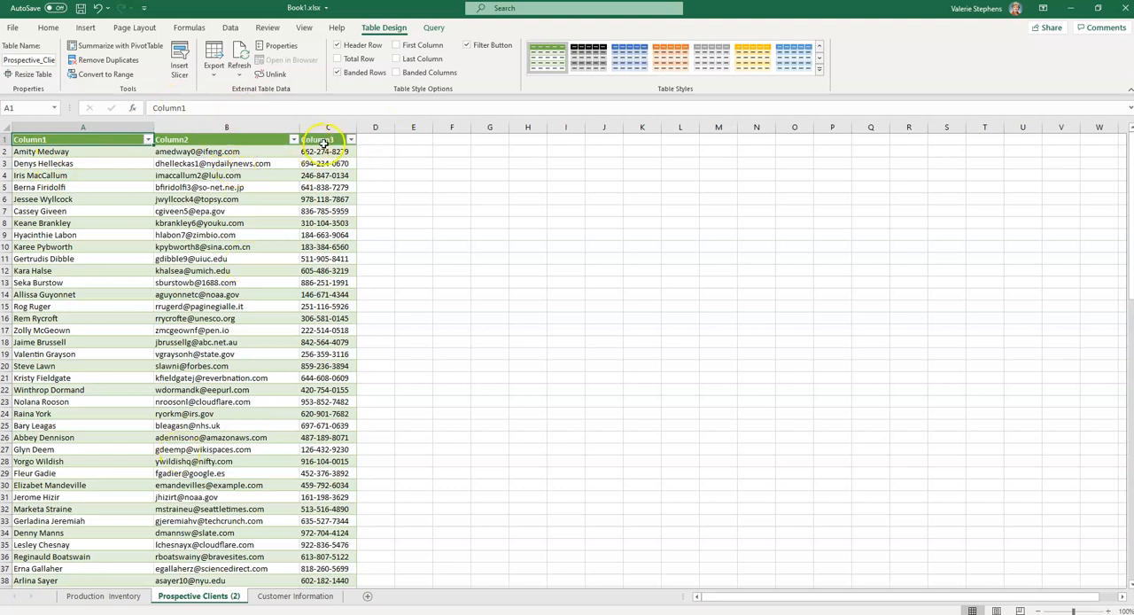
{"action": "left_click", "coordinate": [187, 139]}
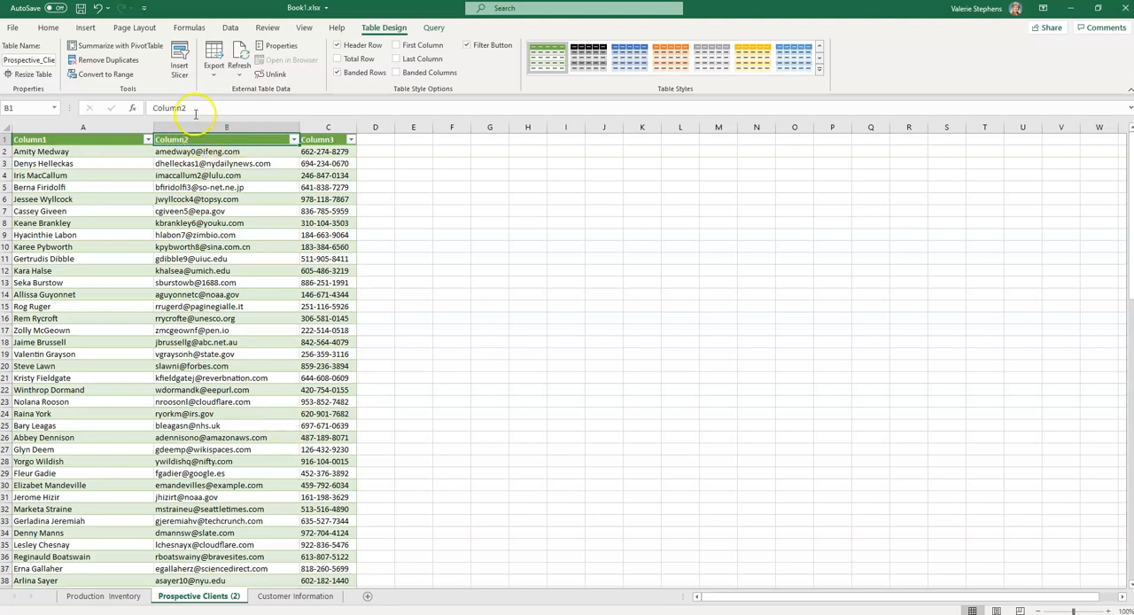
{"action": "left_click_drag", "start_coordinate": [202, 108], "coordinate": [155, 110]}
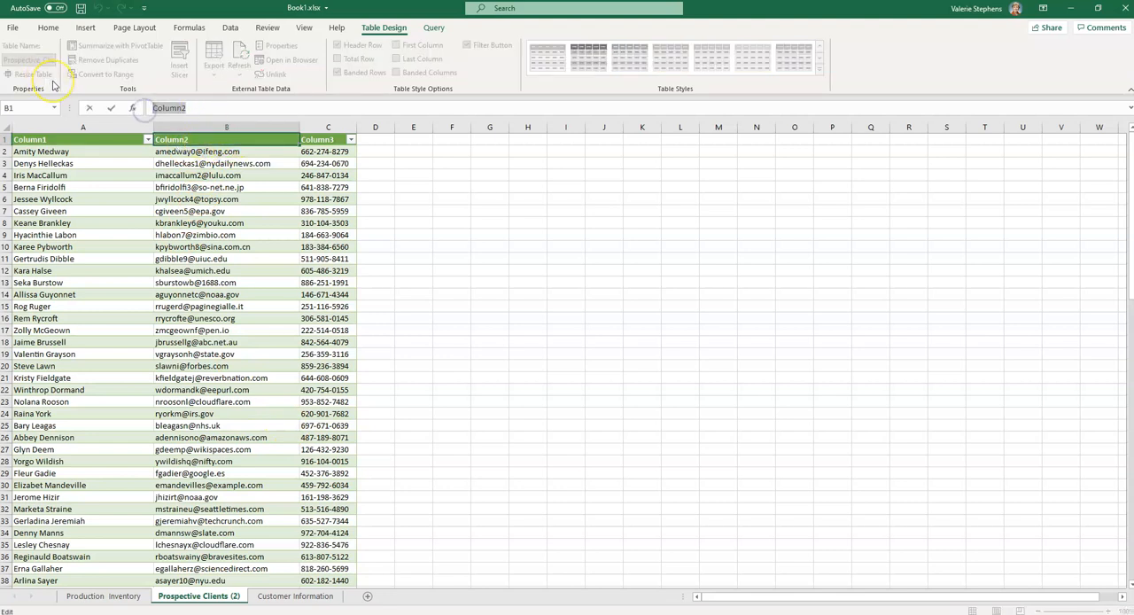
{"action": "type", "text": "Email"}
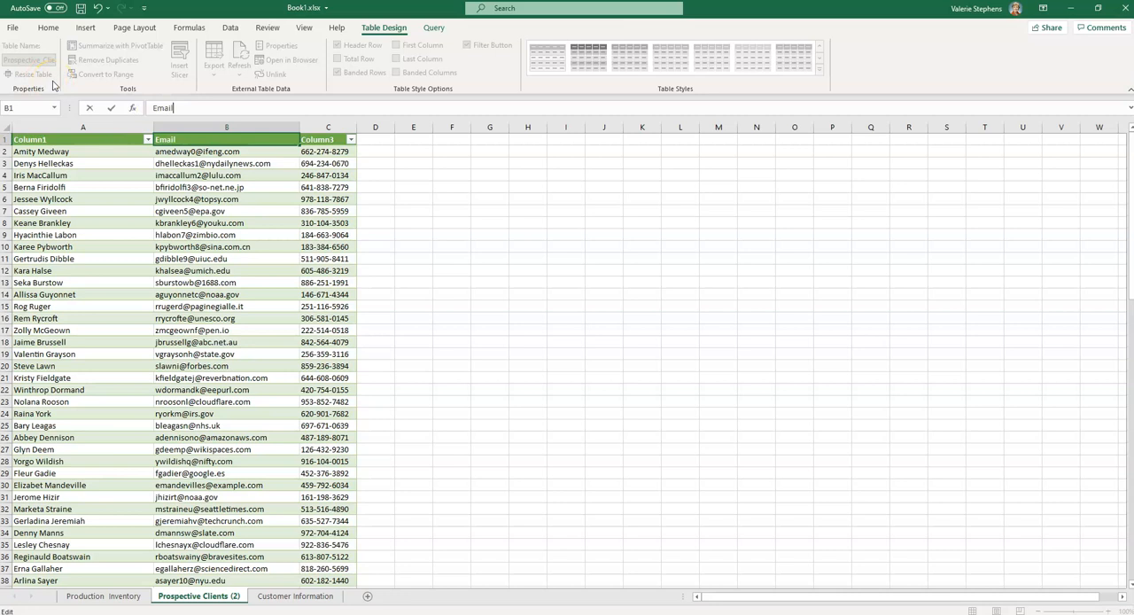
{"action": "left_click", "coordinate": [321, 140]}
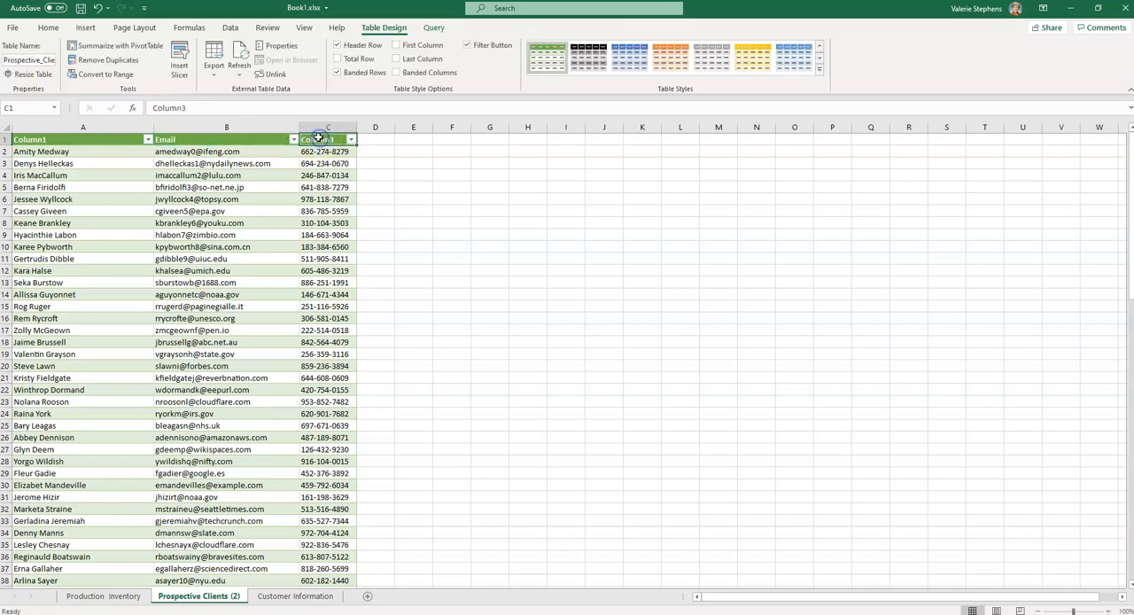
{"action": "left_click_drag", "start_coordinate": [219, 107], "coordinate": [133, 107]}
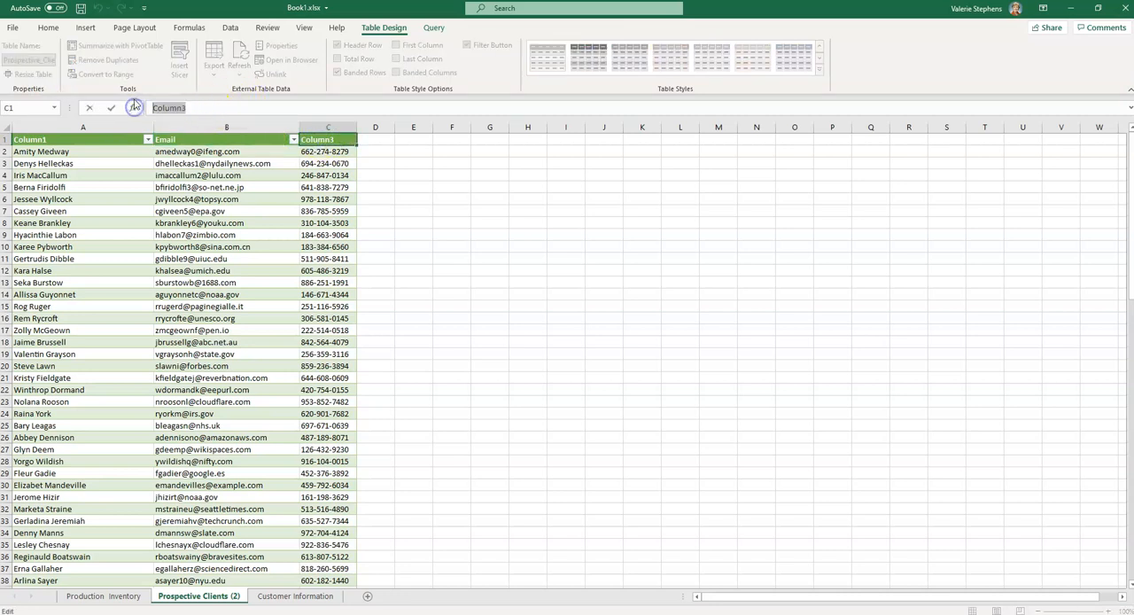
{"action": "type", "text": "Phone"}
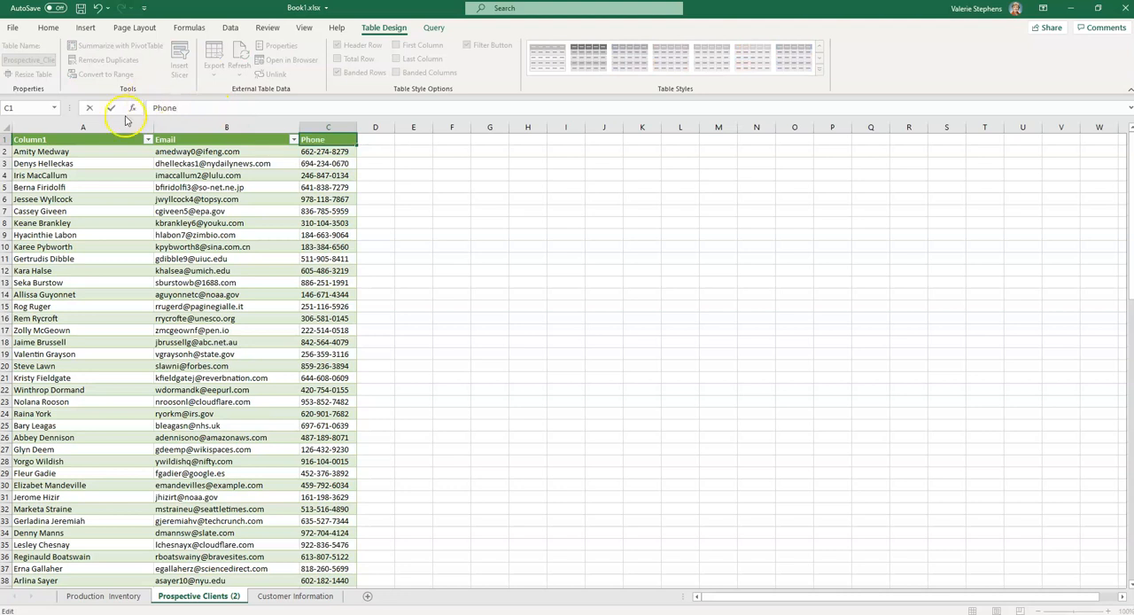
{"action": "left_click", "coordinate": [88, 152]}
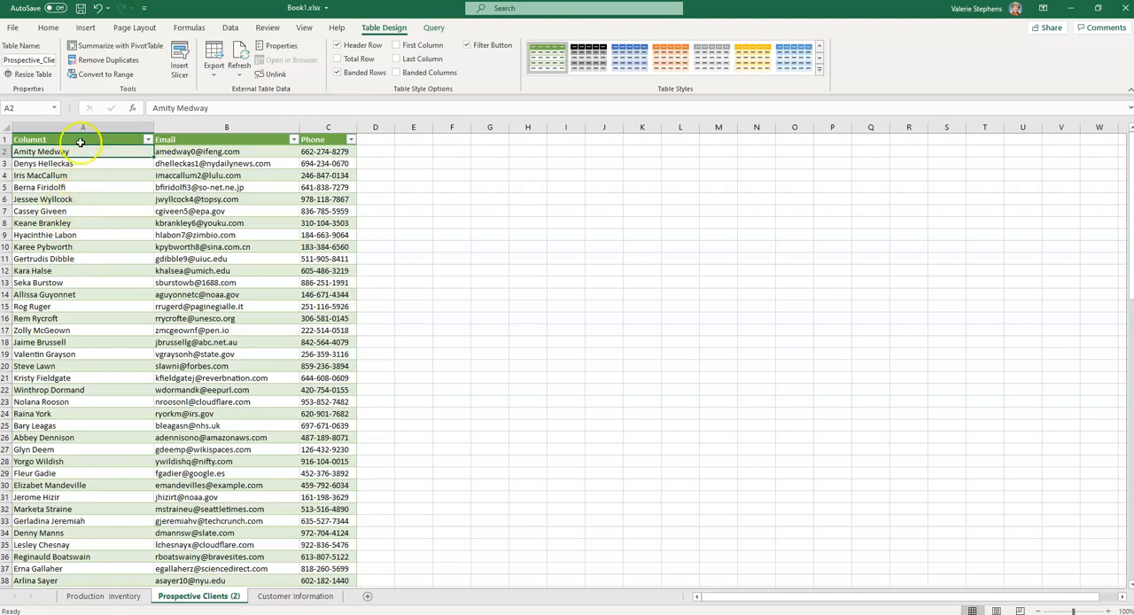
Insert an empty column before the Email column to make room for splitting the client names
{"action": "left_click", "coordinate": [232, 29]}
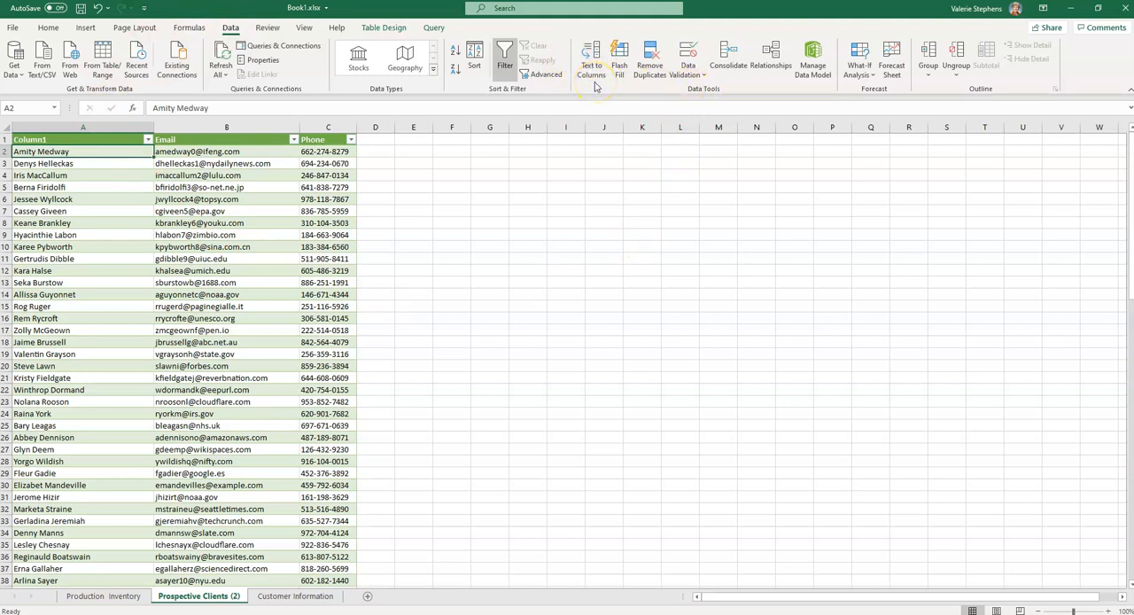
{"action": "left_click", "coordinate": [228, 128]}
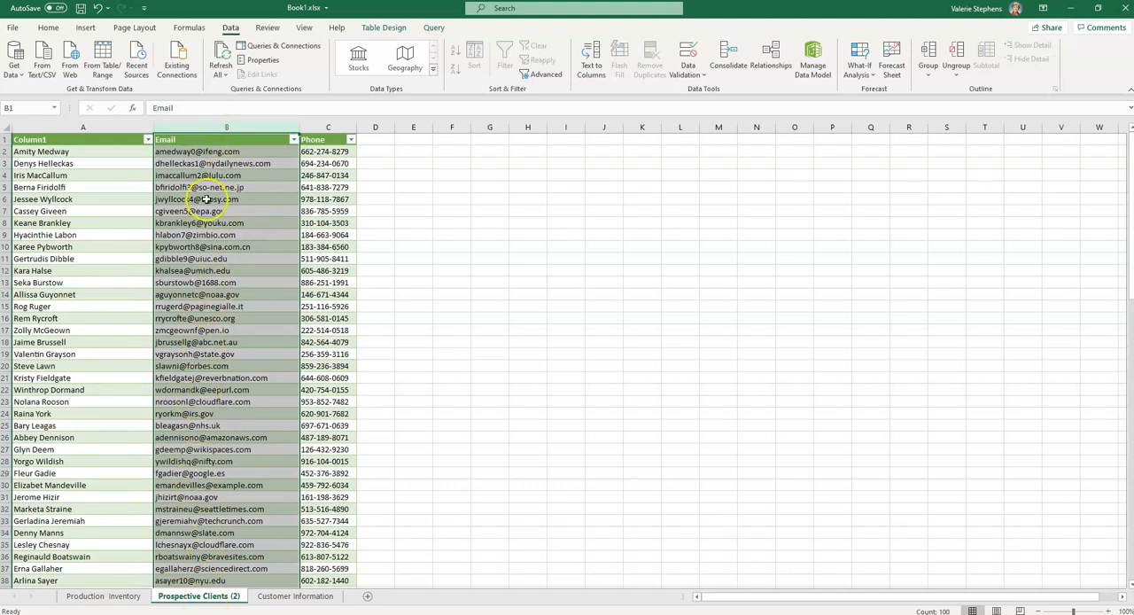
{"action": "right_click", "coordinate": [194, 127]}
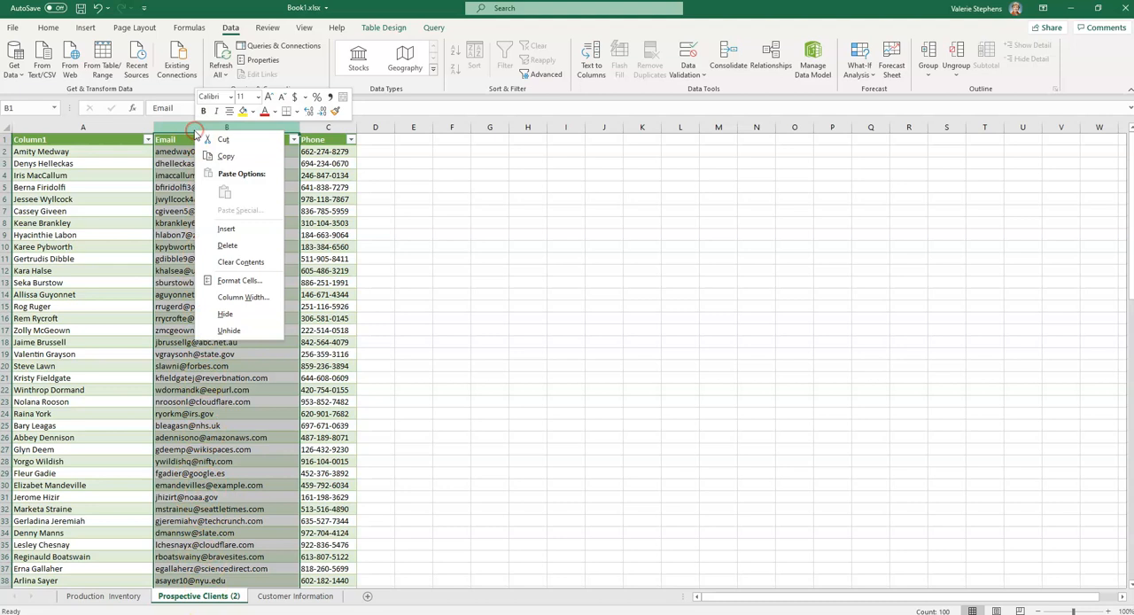
{"action": "left_click", "coordinate": [223, 230]}
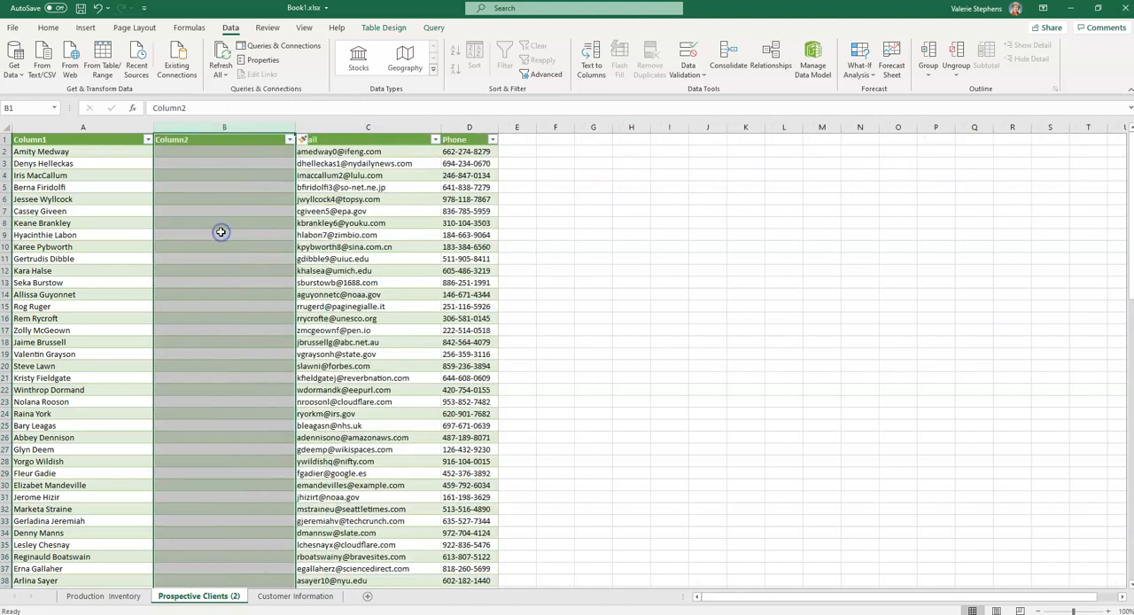
{"action": "left_click", "coordinate": [221, 151]}
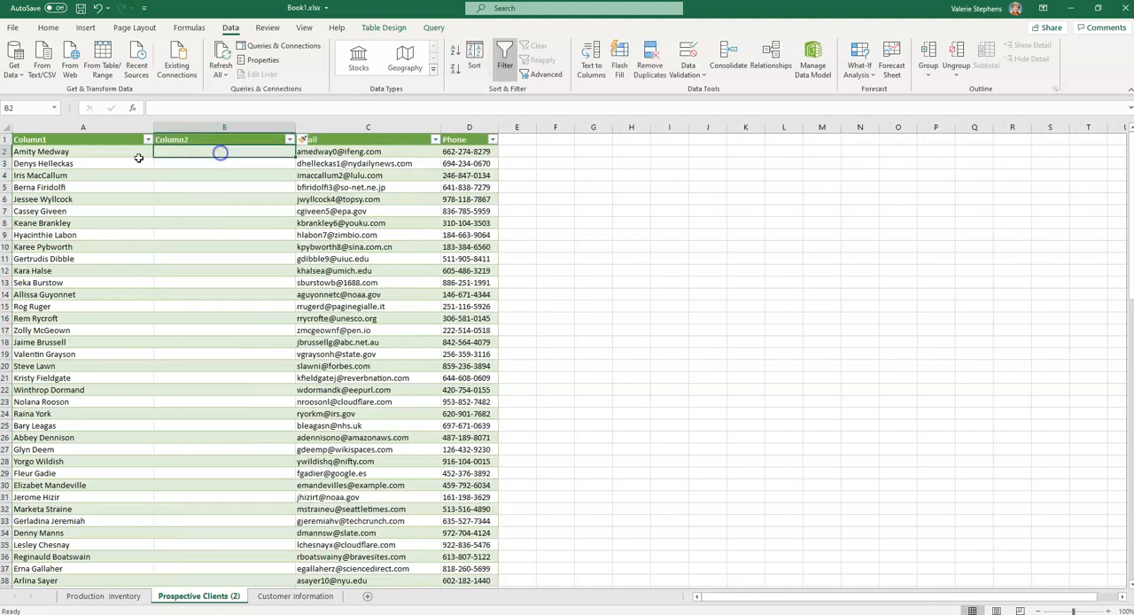
Rename the prospective clients table's first two column headers as "First Name" and "Last Name"
{"action": "left_click", "coordinate": [53, 139]}
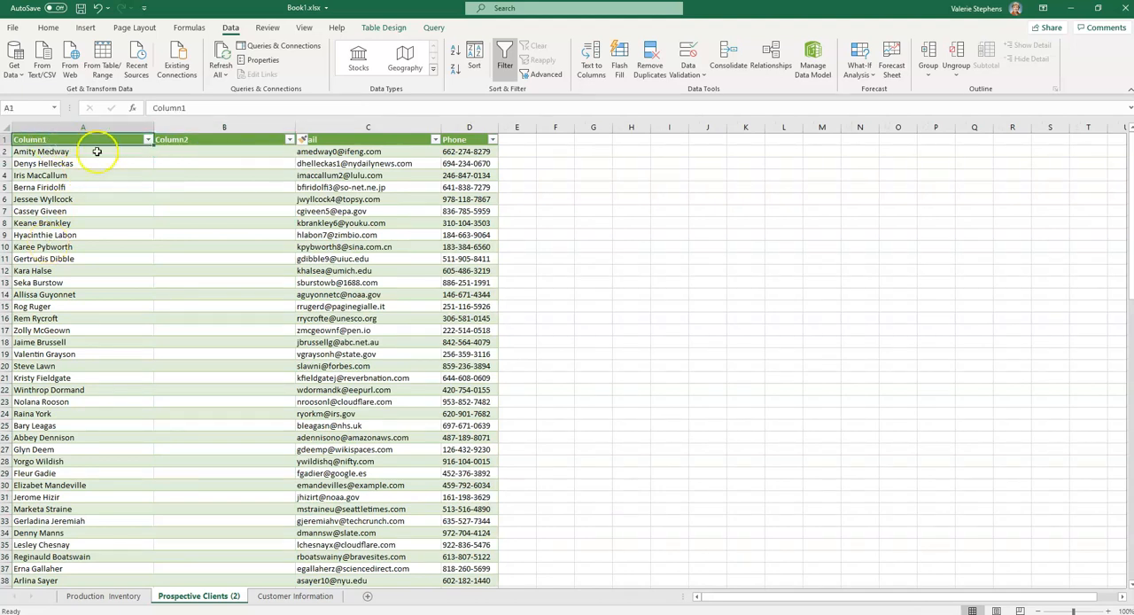
{"action": "double_click", "coordinate": [33, 140]}
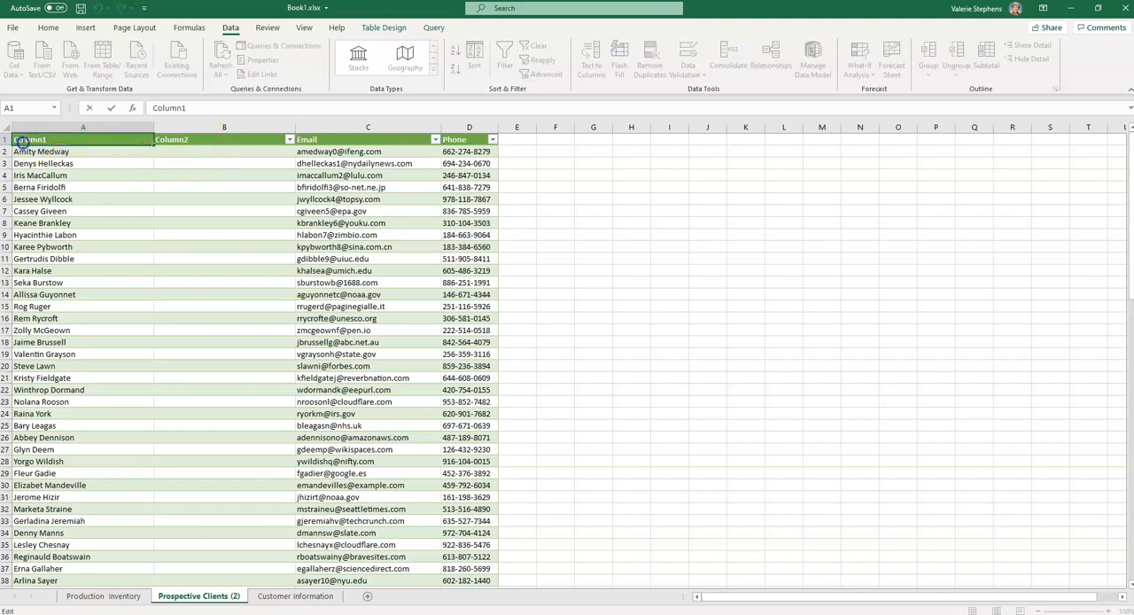
{"action": "left_click_drag", "start_coordinate": [202, 109], "coordinate": [152, 108]}
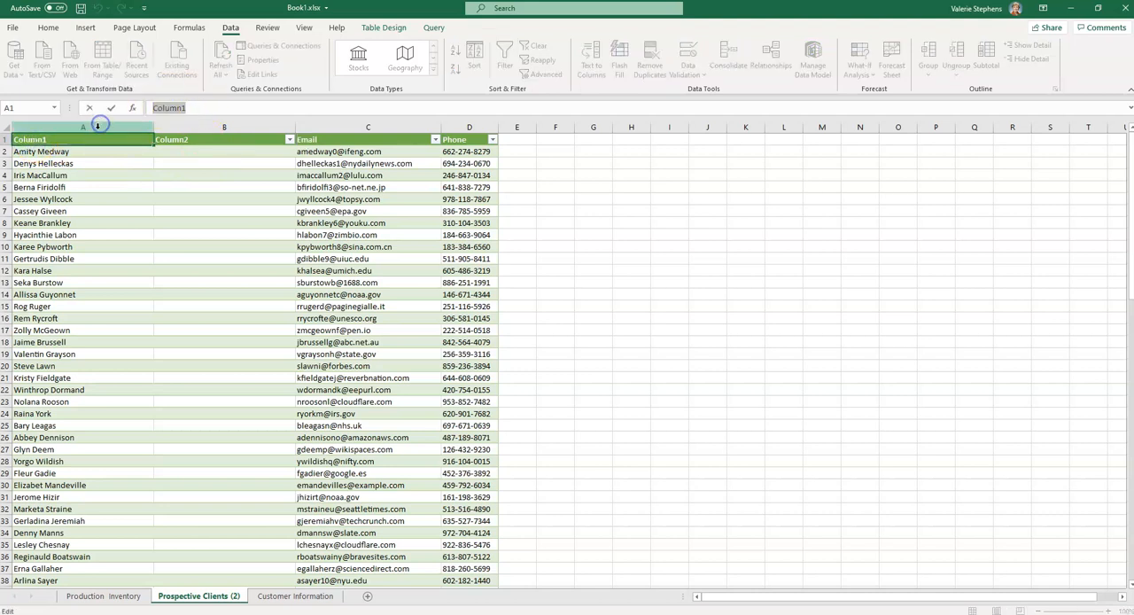
{"action": "type", "text": "First Name"}
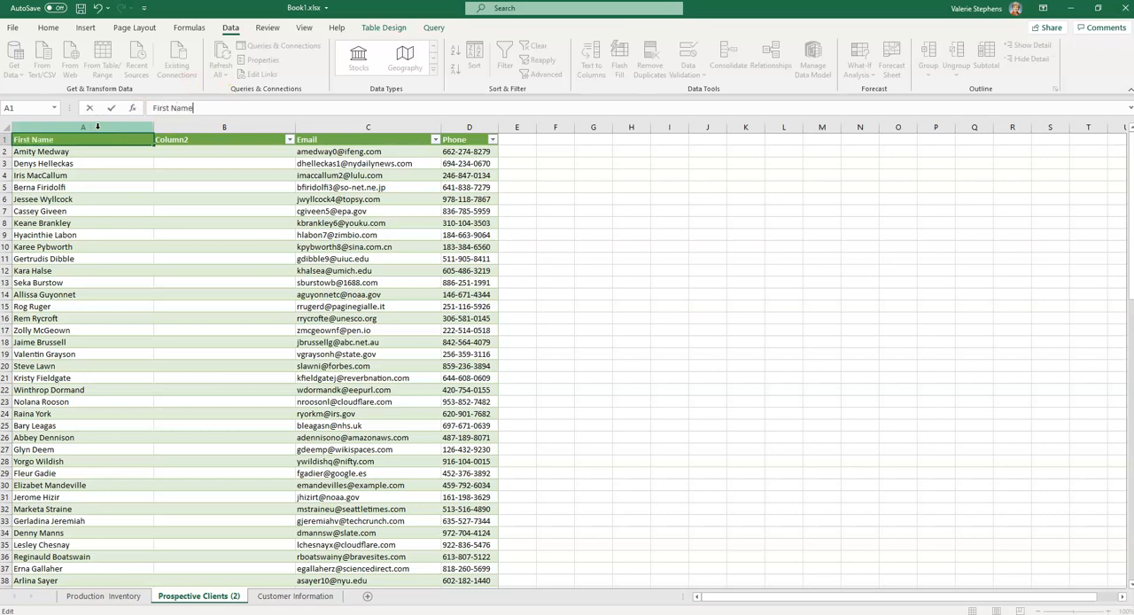
{"action": "left_click", "coordinate": [228, 140]}
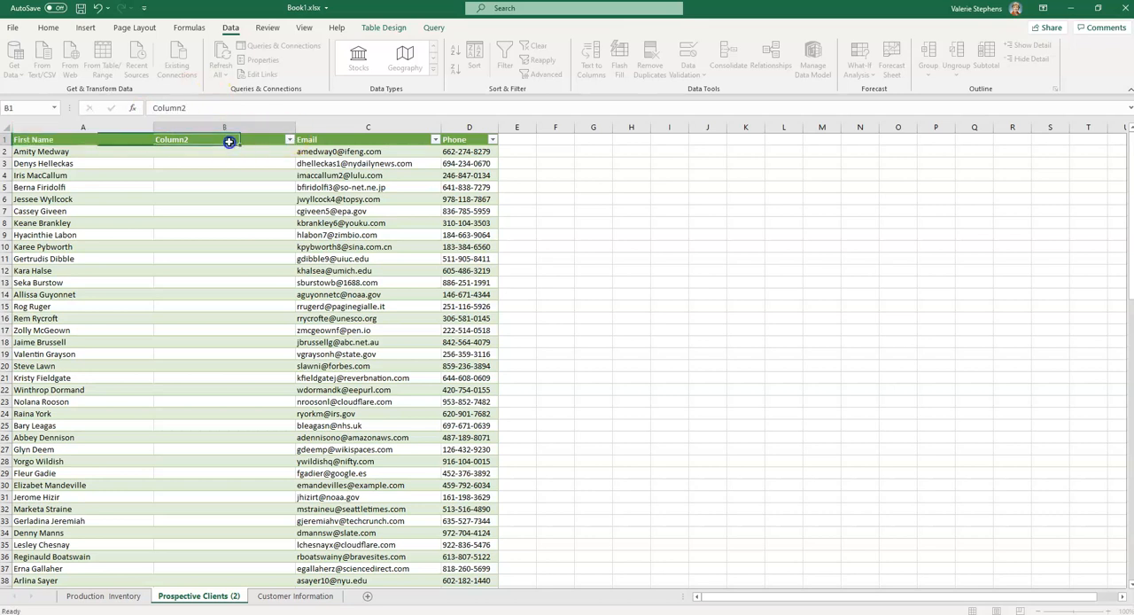
{"action": "left_click_drag", "start_coordinate": [180, 108], "coordinate": [131, 109]}
{"action": "type", "text": "Last Name"}
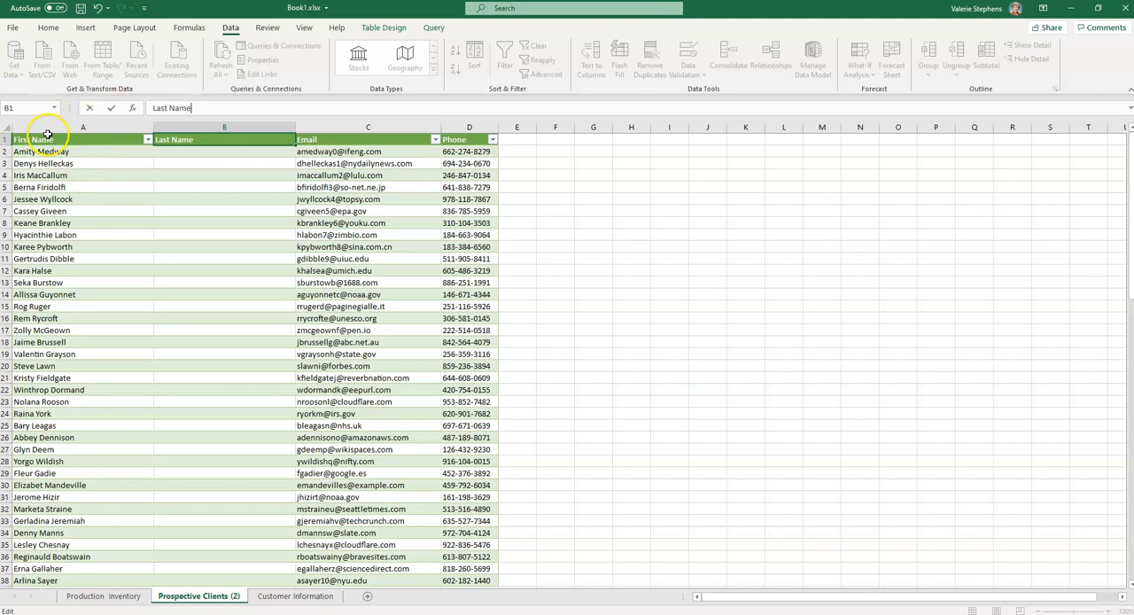
Split the full names in column A into two columns with Text to Columns, delimited by Space only, replacing the existing data
{"action": "left_click", "coordinate": [50, 127]}
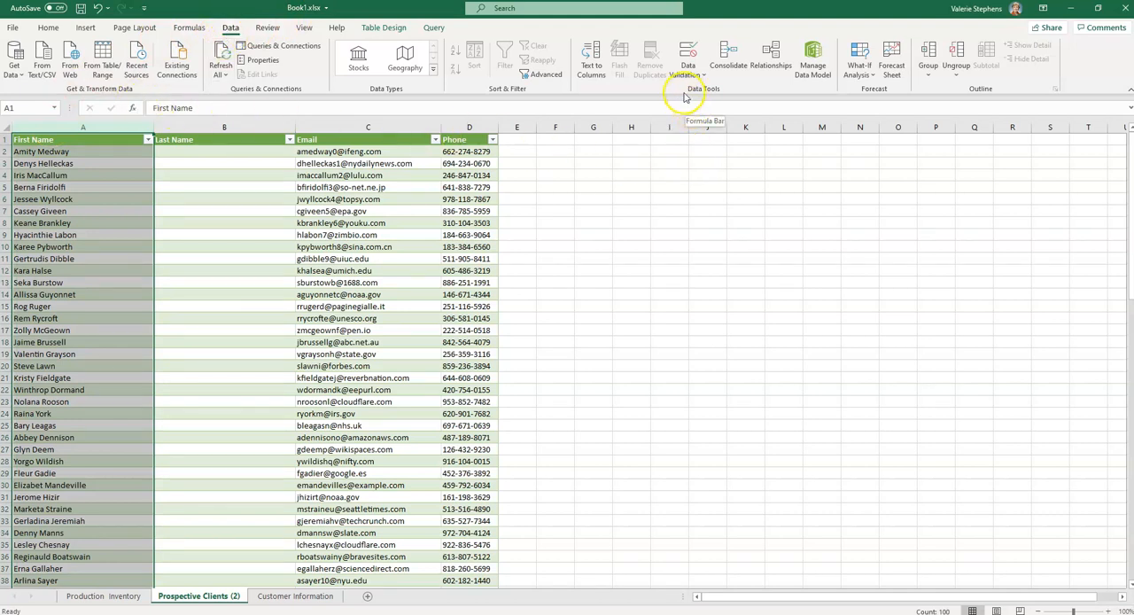
{"action": "left_click", "coordinate": [595, 69]}
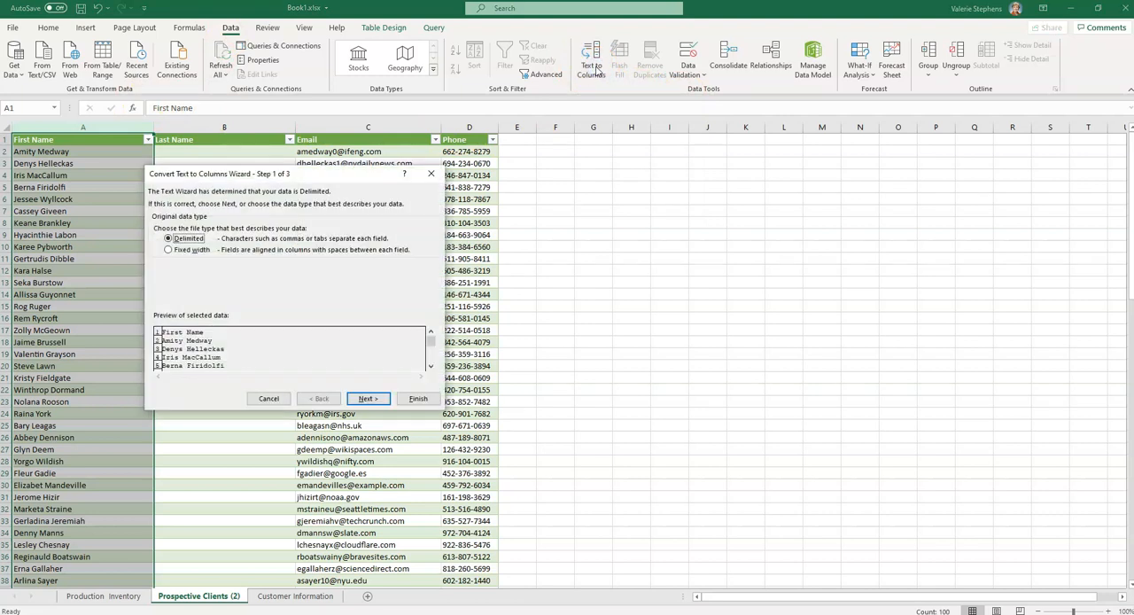
{"action": "left_click", "coordinate": [178, 242]}
{"action": "left_click", "coordinate": [376, 404]}
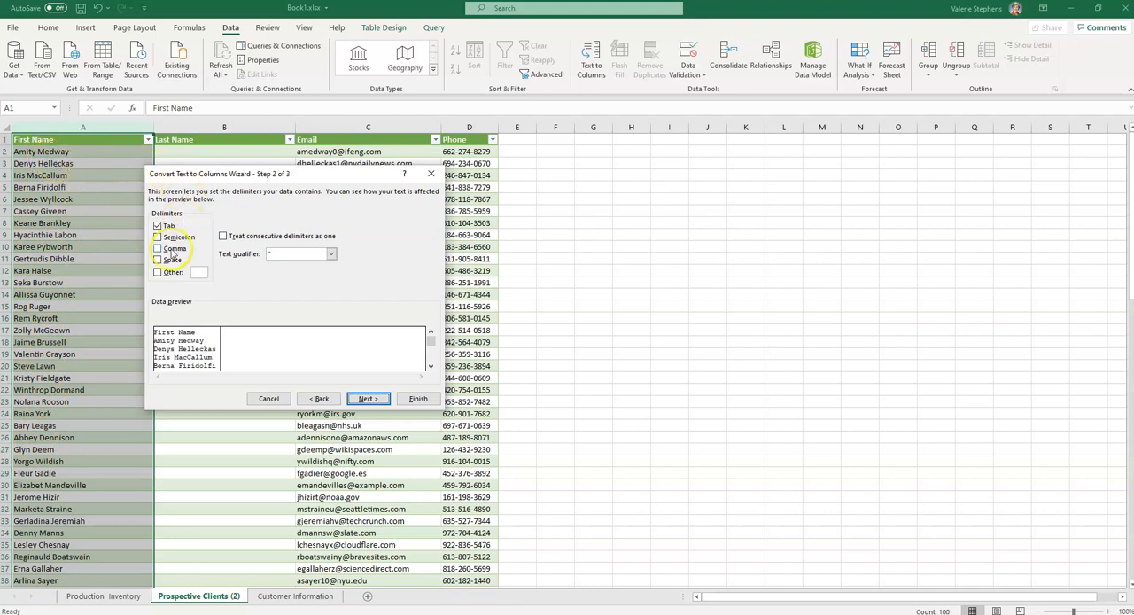
{"action": "left_click", "coordinate": [157, 226]}
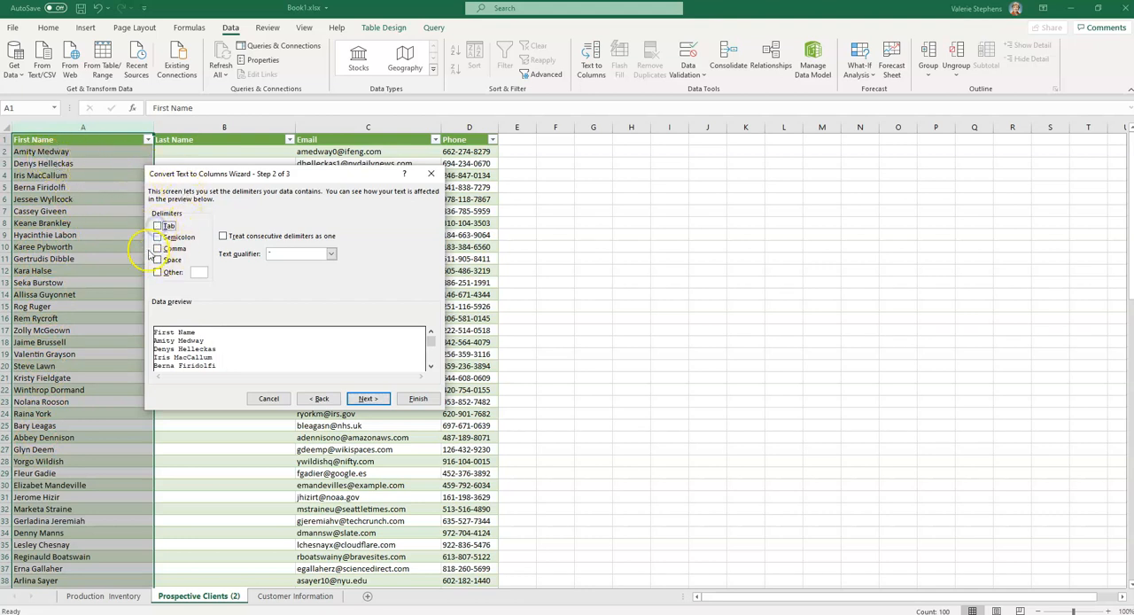
{"action": "left_click", "coordinate": [157, 261]}
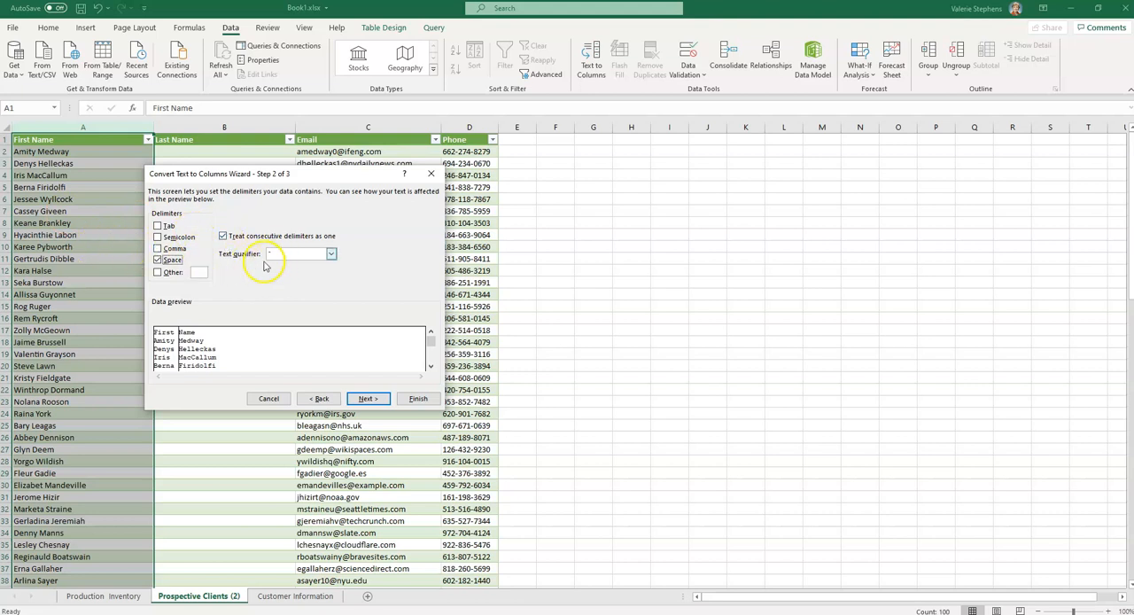
{"action": "left_click", "coordinate": [158, 274]}
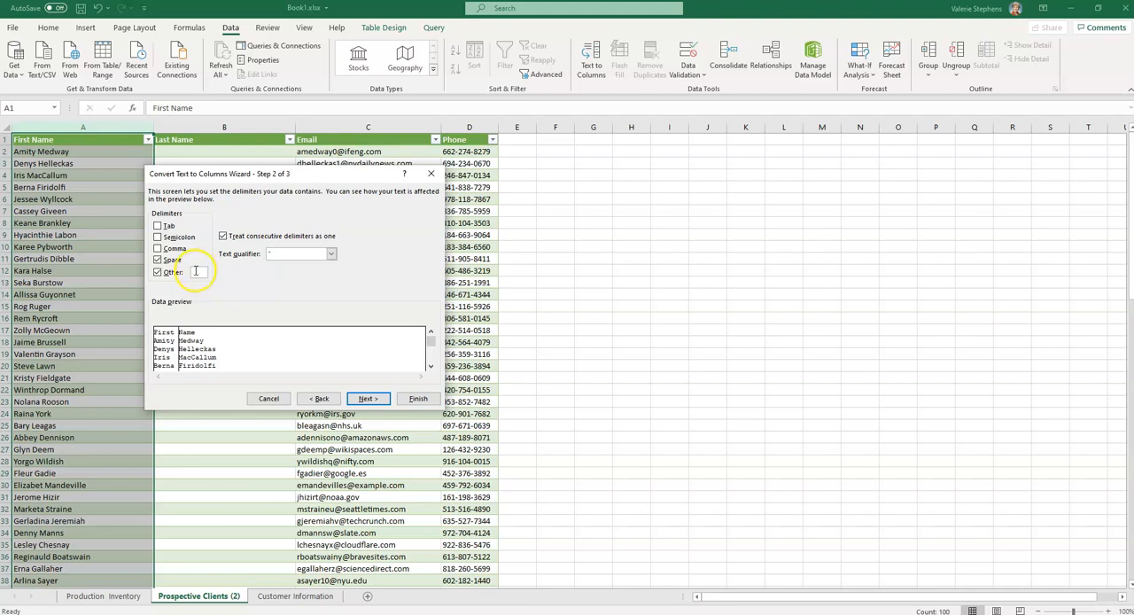
{"action": "left_click", "coordinate": [200, 274]}
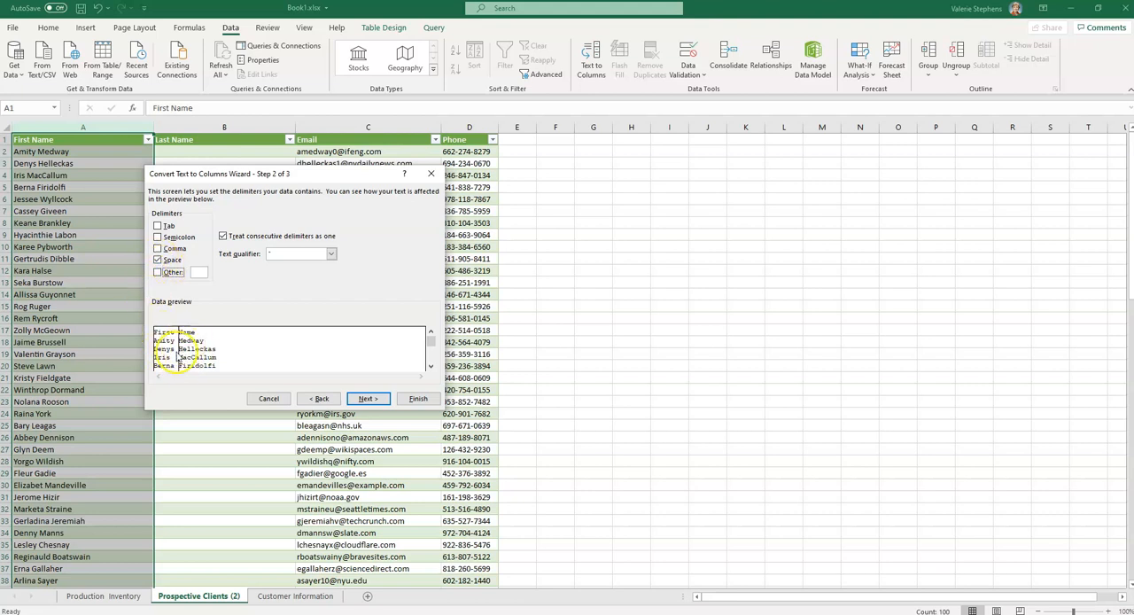
{"action": "left_click", "coordinate": [368, 399]}
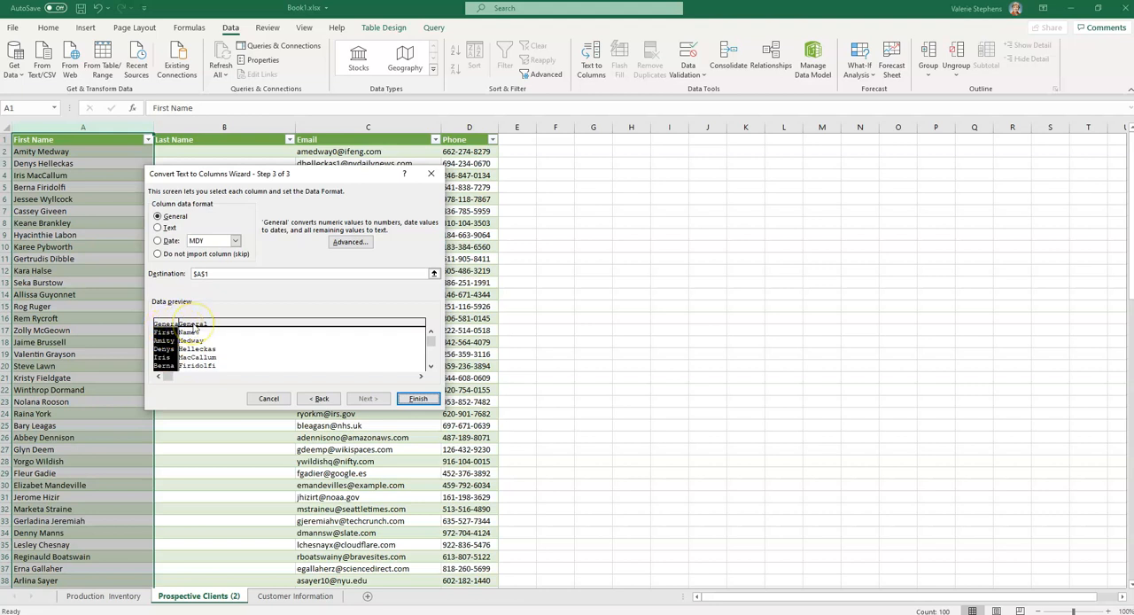
{"action": "left_click", "coordinate": [422, 400]}
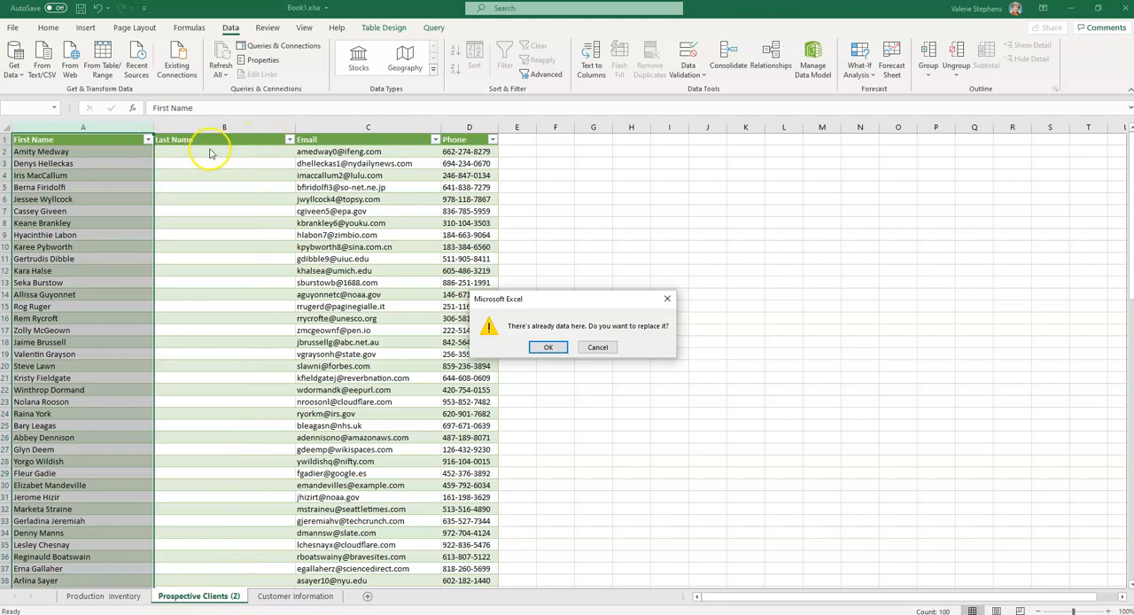
{"action": "left_click", "coordinate": [548, 348]}
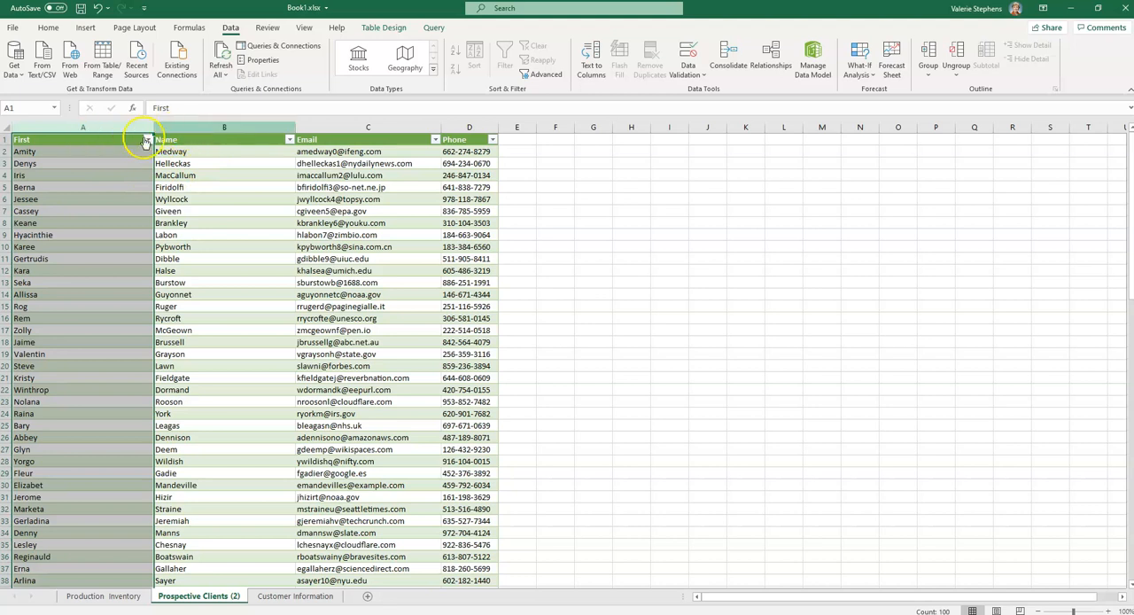
Correct the headers above the split names to read "First Name" in A1 and "Last Name" in B1
{"action": "left_click", "coordinate": [96, 139]}
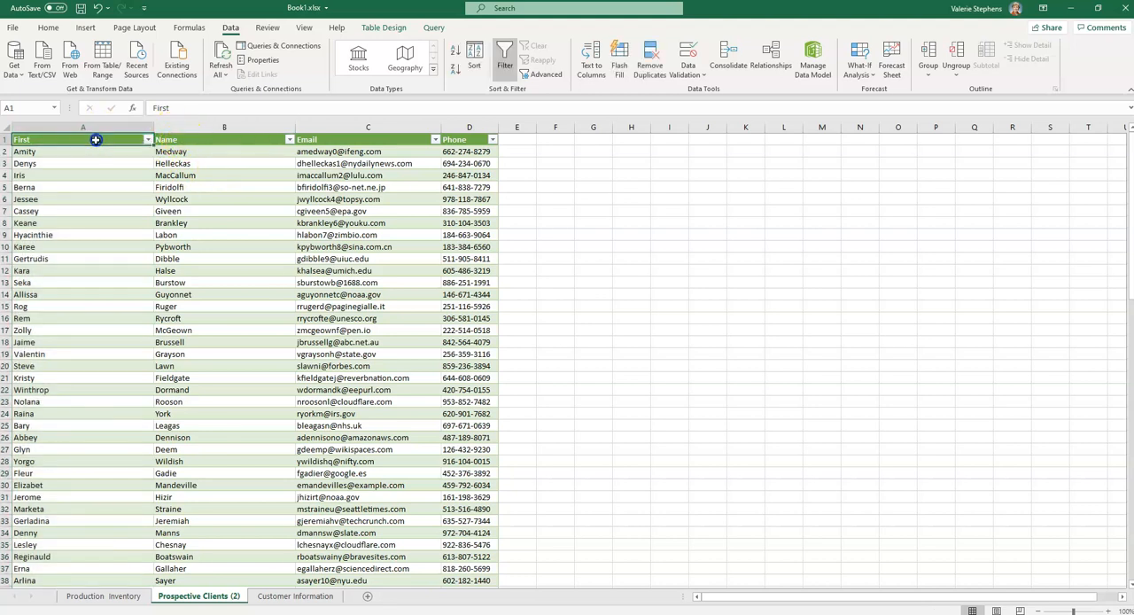
{"action": "left_click", "coordinate": [189, 106]}
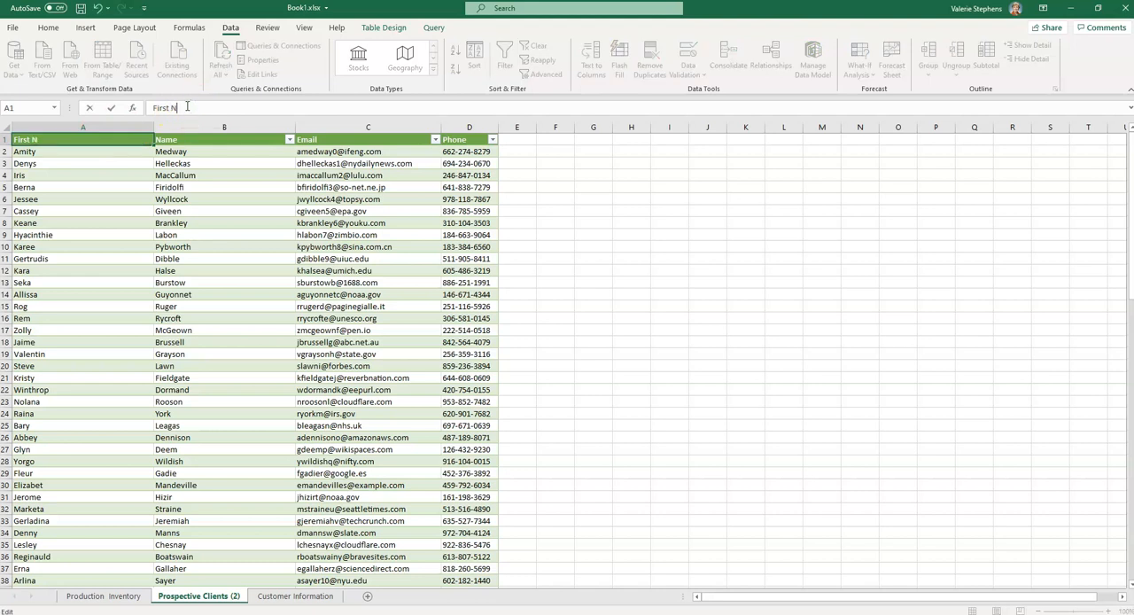
{"action": "left_click", "coordinate": [227, 140]}
{"action": "left_click", "coordinate": [151, 107]}
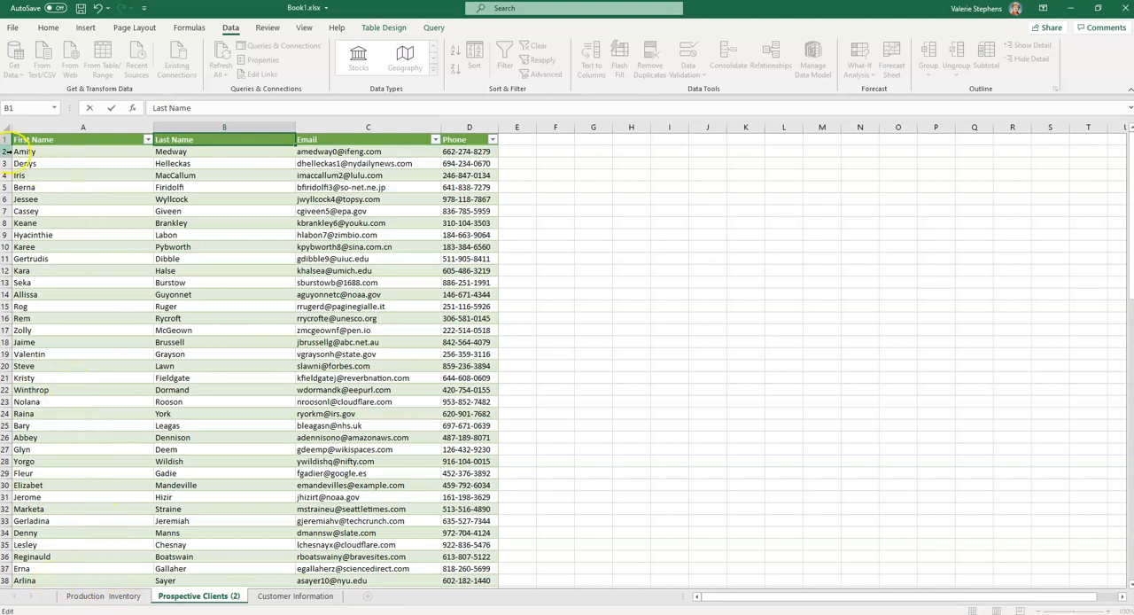
Insert six blank rows above the prospective clients table
{"action": "left_click_drag", "start_coordinate": [7, 139], "coordinate": [7, 205]}
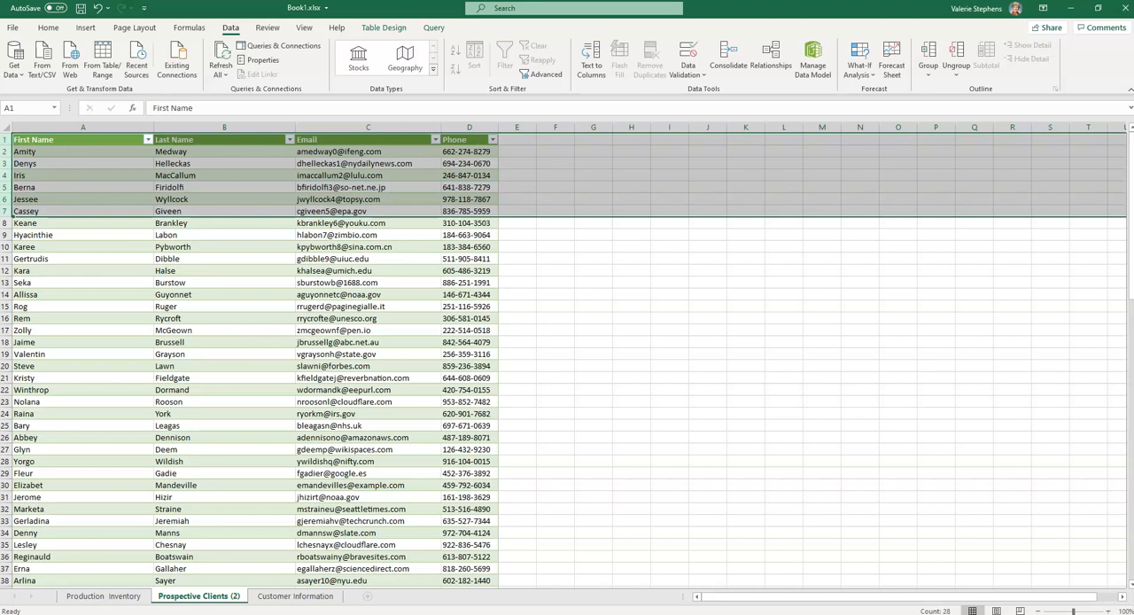
{"action": "right_click", "coordinate": [10, 165]}
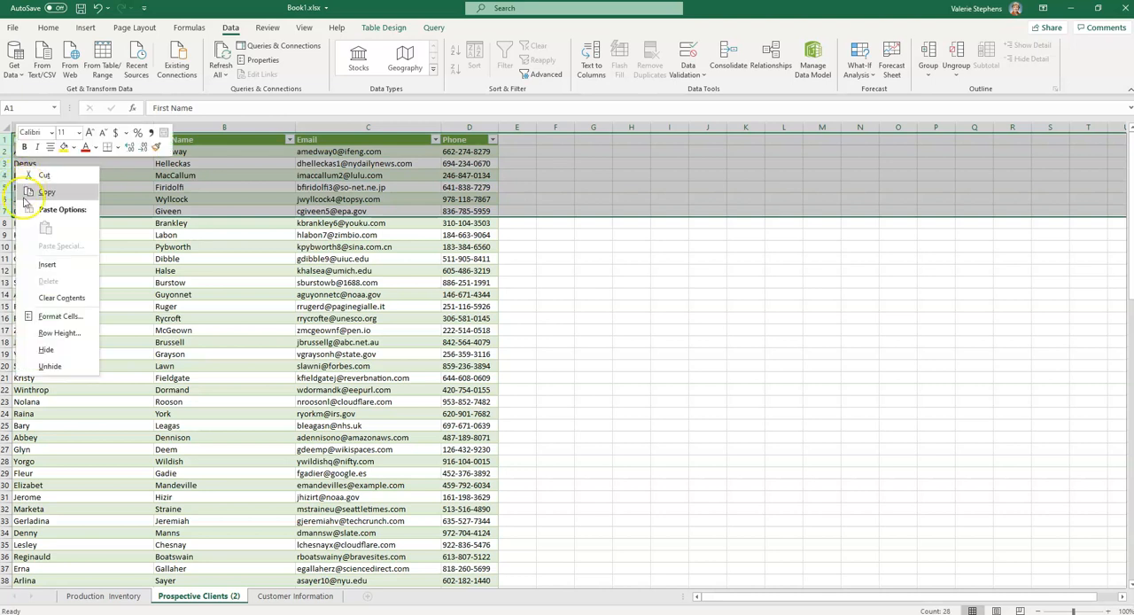
{"action": "left_click", "coordinate": [8, 139]}
{"action": "left_click_drag", "start_coordinate": [7, 139], "coordinate": [6, 199]}
{"action": "right_click", "coordinate": [7, 199]}
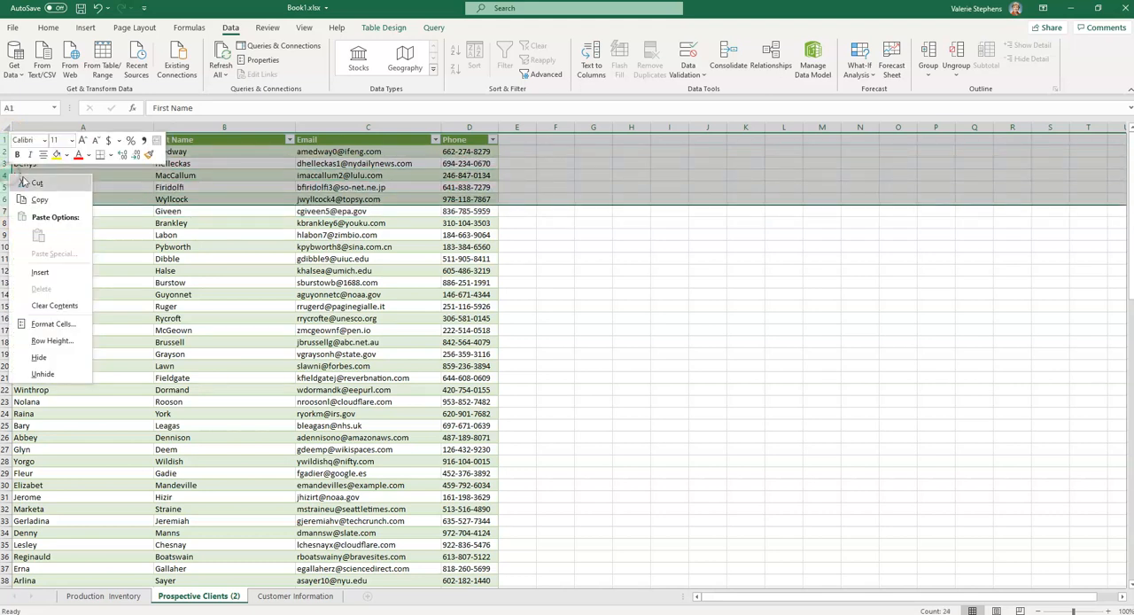
{"action": "left_click", "coordinate": [42, 273]}
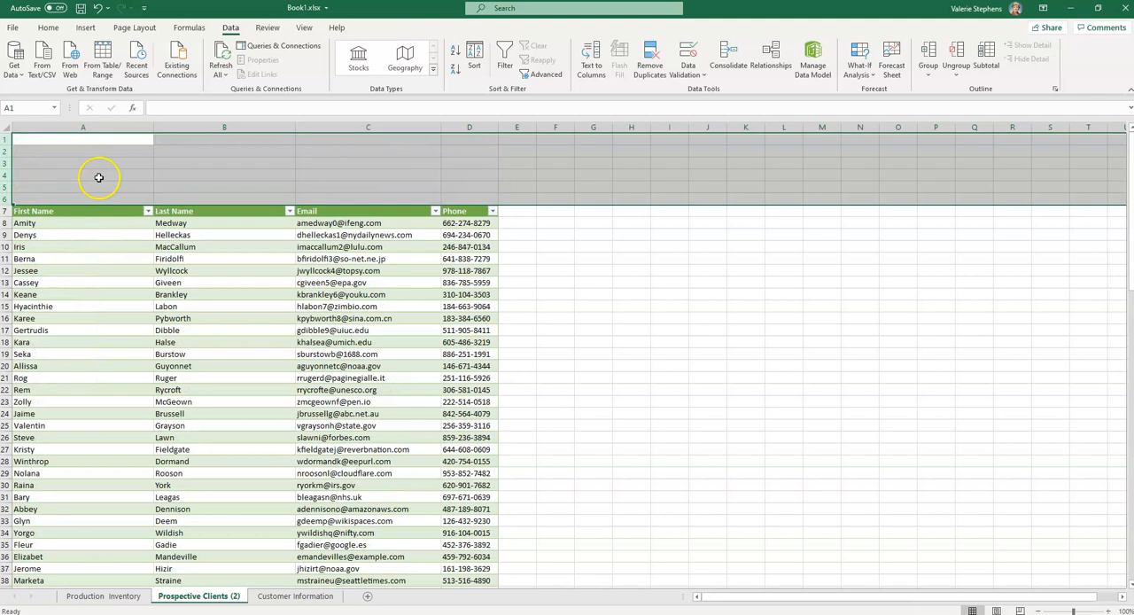
Enter the title "Prospective Customers" in cell A2
{"action": "left_click", "coordinate": [87, 151]}
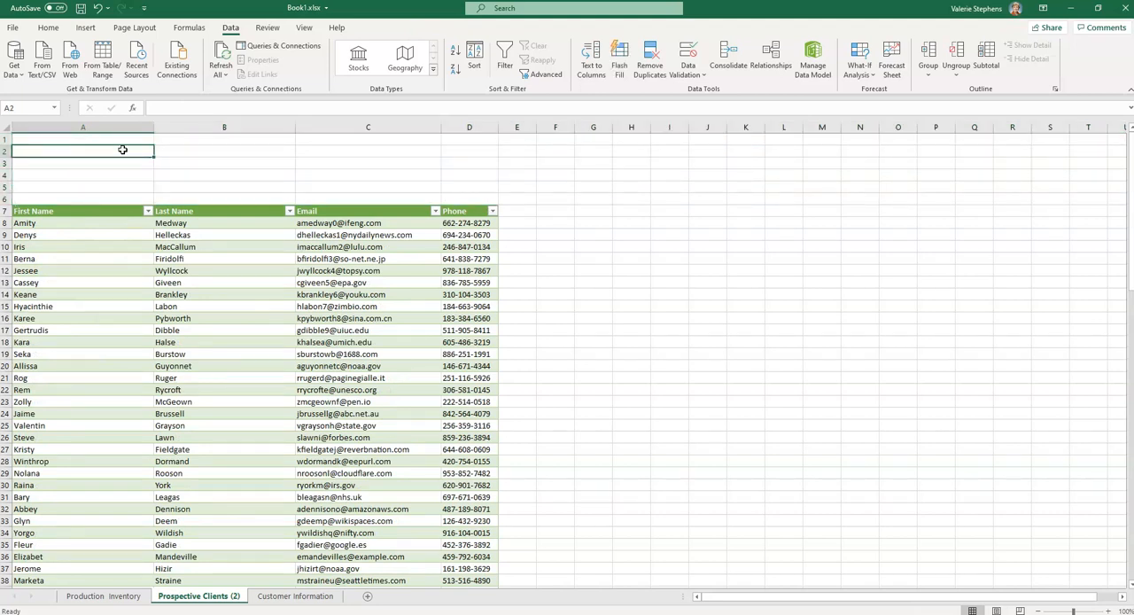
{"action": "type", "text": "Prospective Customers"}
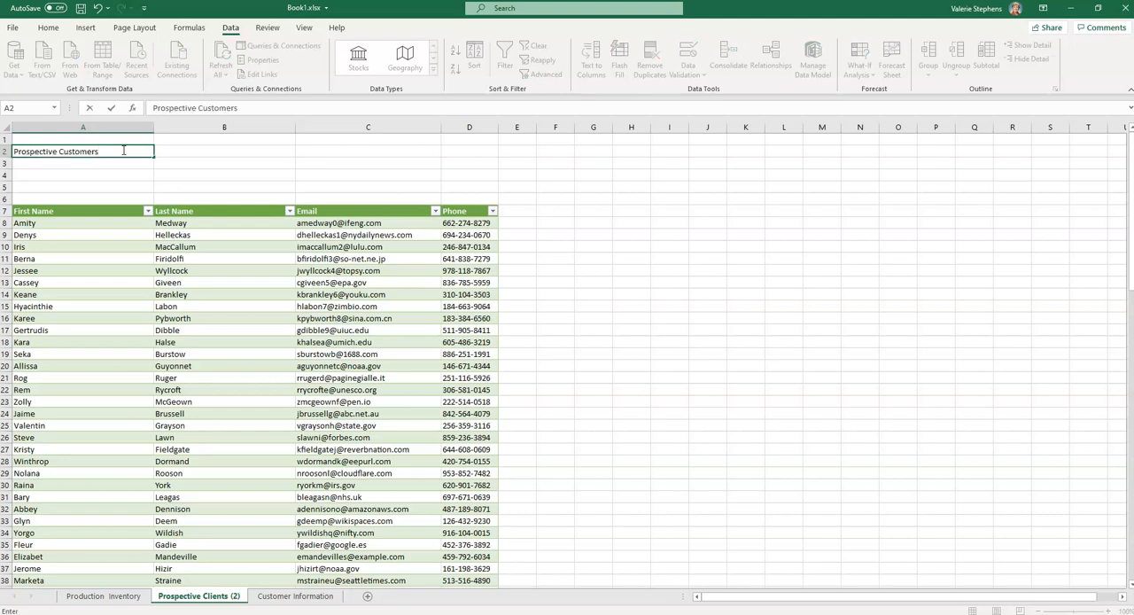
{"action": "left_click", "coordinate": [266, 172]}
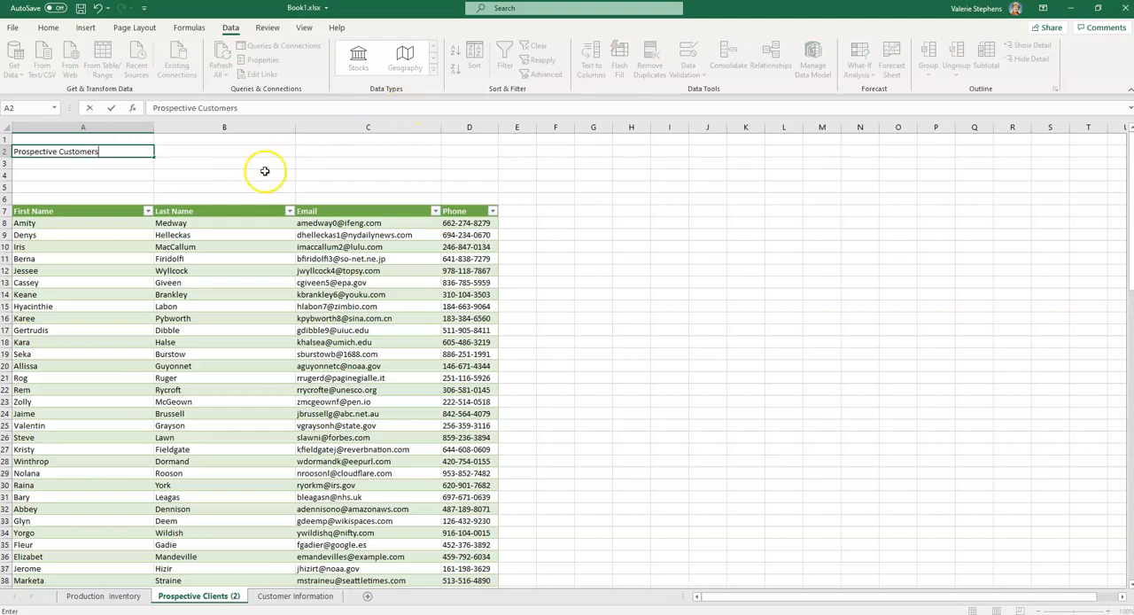
Change the font of the title in cell A2 to Aharoni
{"action": "left_click", "coordinate": [111, 149]}
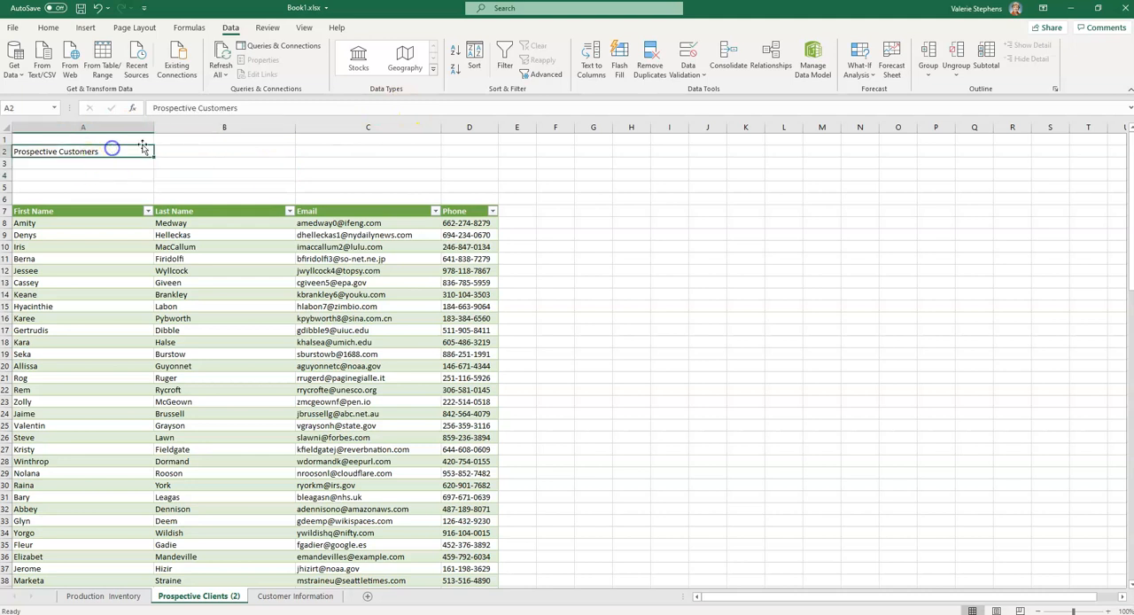
{"action": "left_click", "coordinate": [41, 29]}
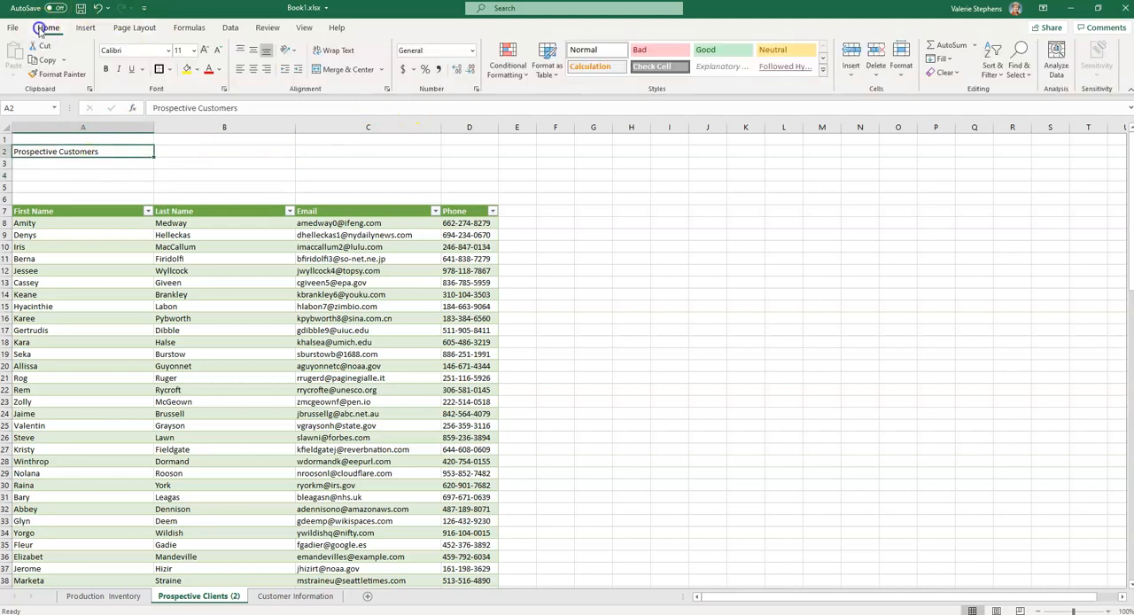
{"action": "left_click", "coordinate": [169, 50]}
{"action": "left_click", "coordinate": [121, 201]}
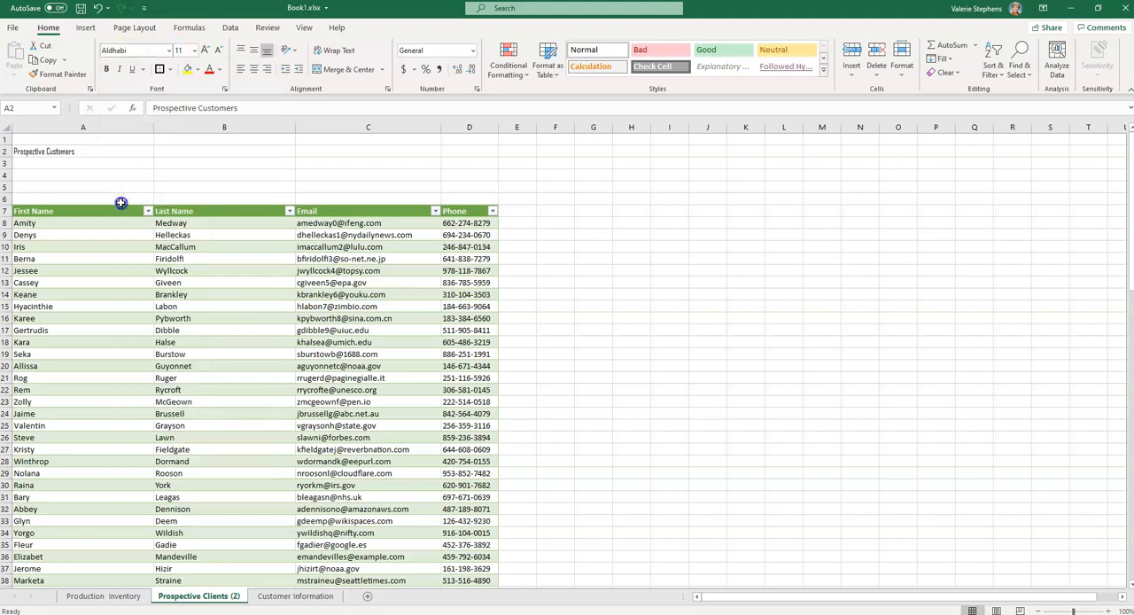
{"action": "left_click", "coordinate": [169, 50]}
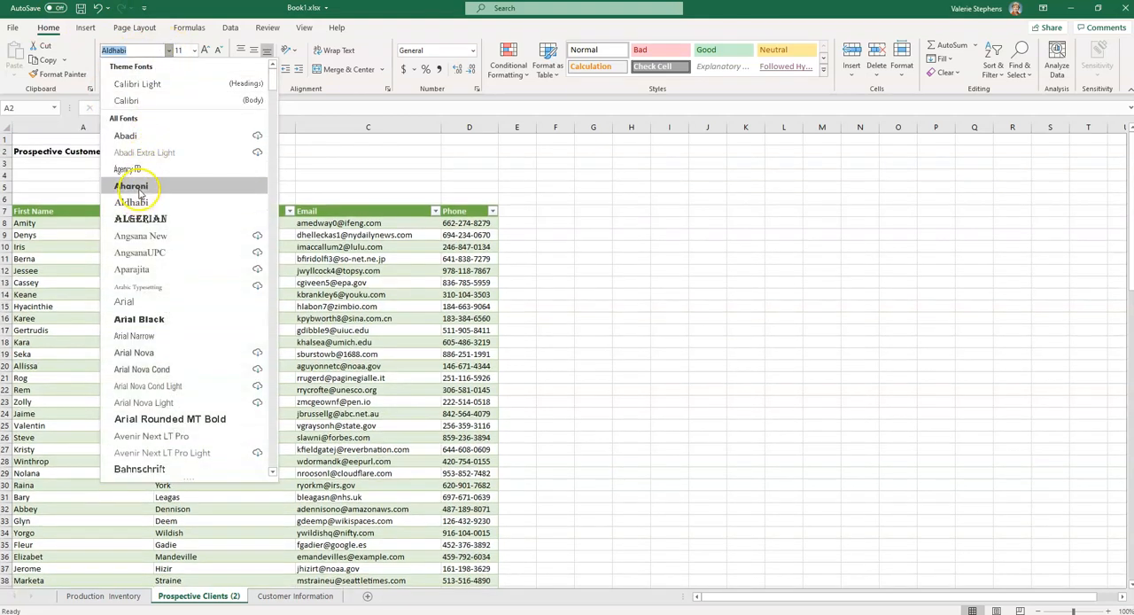
{"action": "left_click", "coordinate": [133, 186]}
Set the title's font size to 26 and merge and center it across cells A2:C2
{"action": "left_click", "coordinate": [194, 50]}
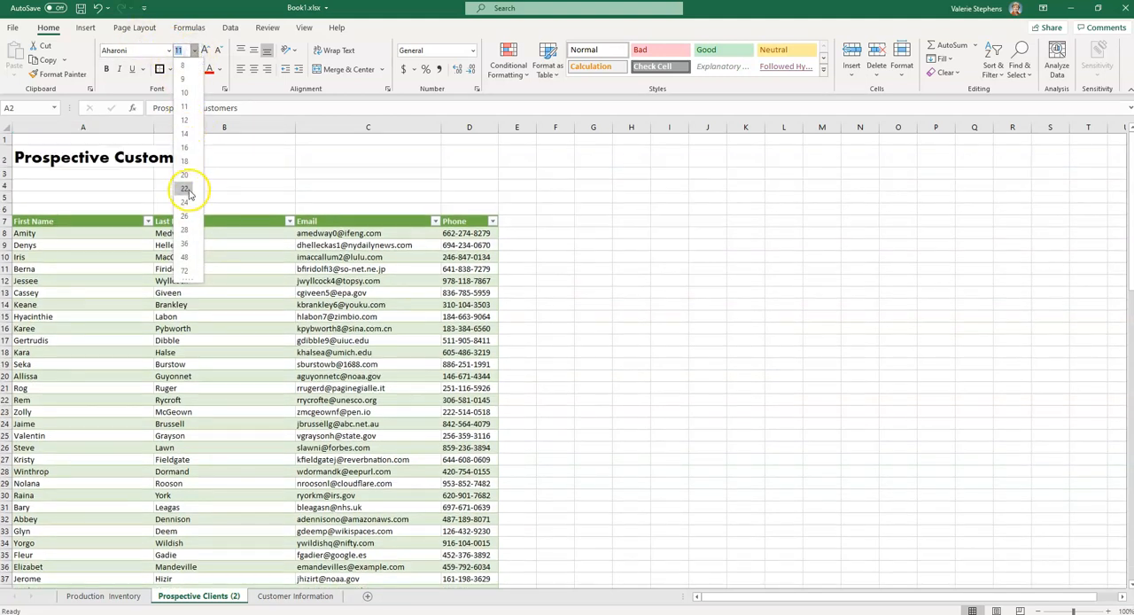
{"action": "left_click", "coordinate": [184, 216]}
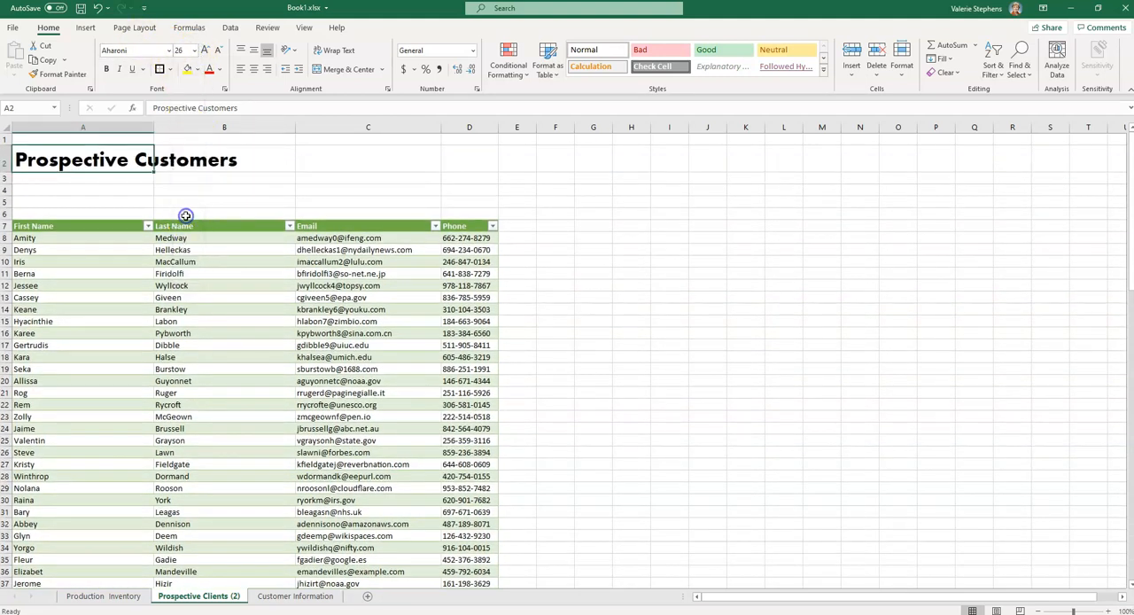
{"action": "left_click_drag", "start_coordinate": [65, 160], "coordinate": [336, 161]}
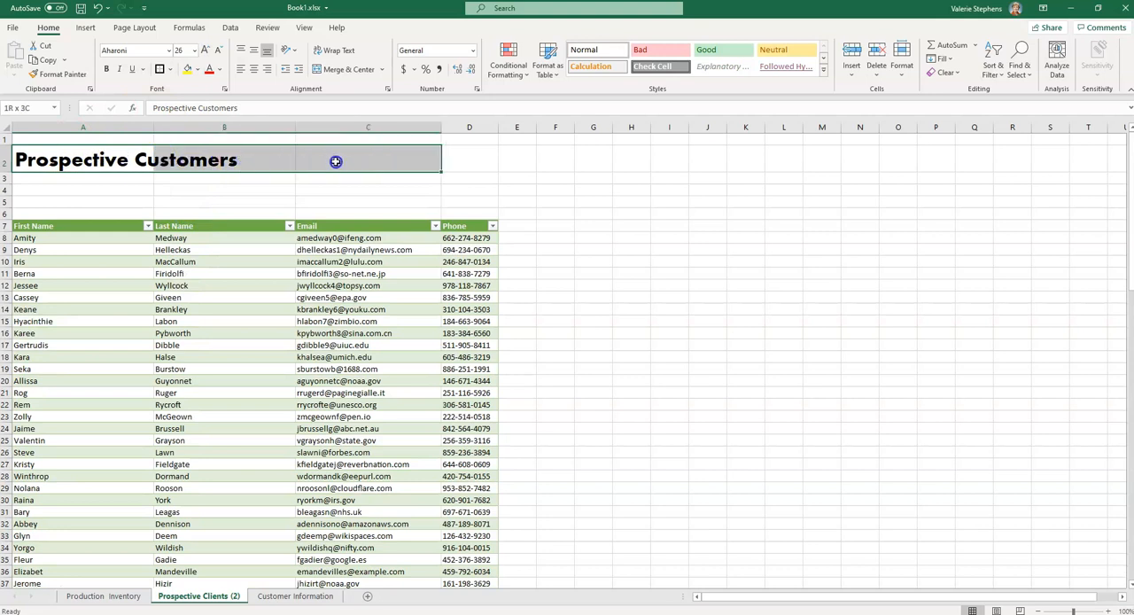
{"action": "left_click", "coordinate": [343, 71]}
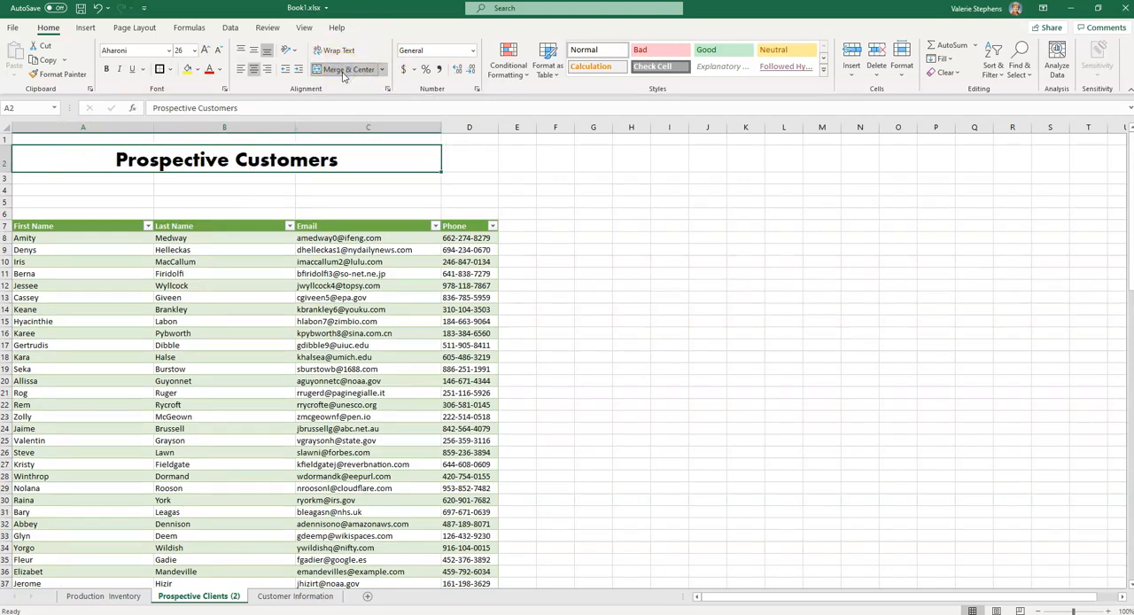
Rename the "Prospective Clients (2)" sheet to "Prospective Clients"
{"action": "scroll", "coordinate": [518, 409], "scroll_direction": "down", "scroll_amount": 3}
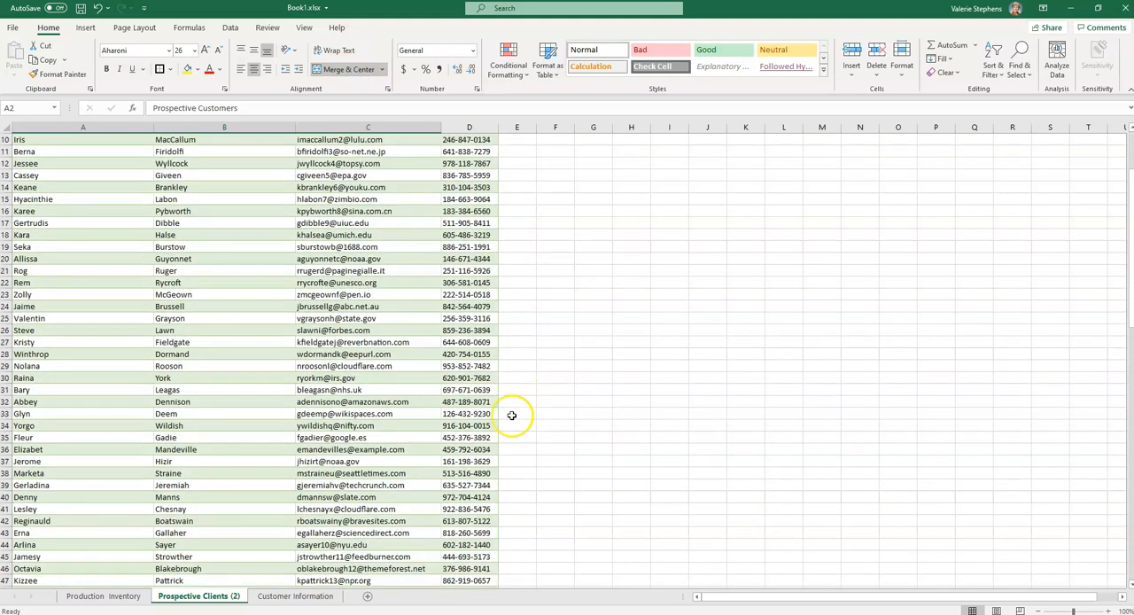
{"action": "right_click", "coordinate": [232, 595]}
{"action": "left_click", "coordinate": [215, 599]}
{"action": "left_click", "coordinate": [248, 126]}
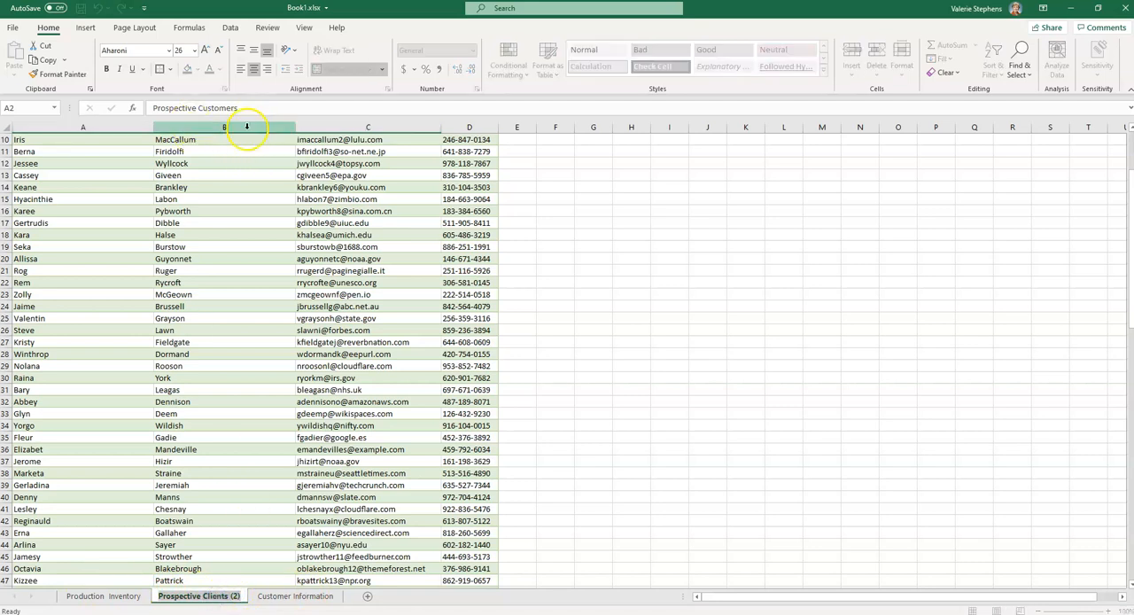
{"action": "left_click", "coordinate": [232, 596]}
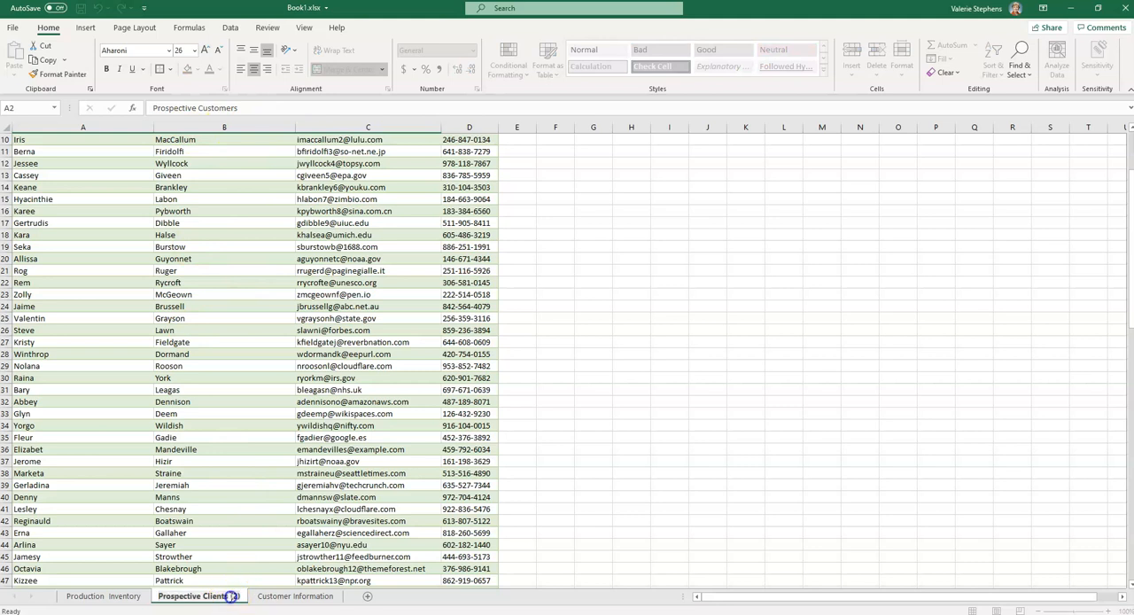
{"action": "key", "text": "BackSpace"}
{"action": "key", "text": "BackSpace"}
{"action": "key", "text": "BackSpace"}
{"action": "key", "text": "BackSpace"}
{"action": "key", "text": "BackSpace"}
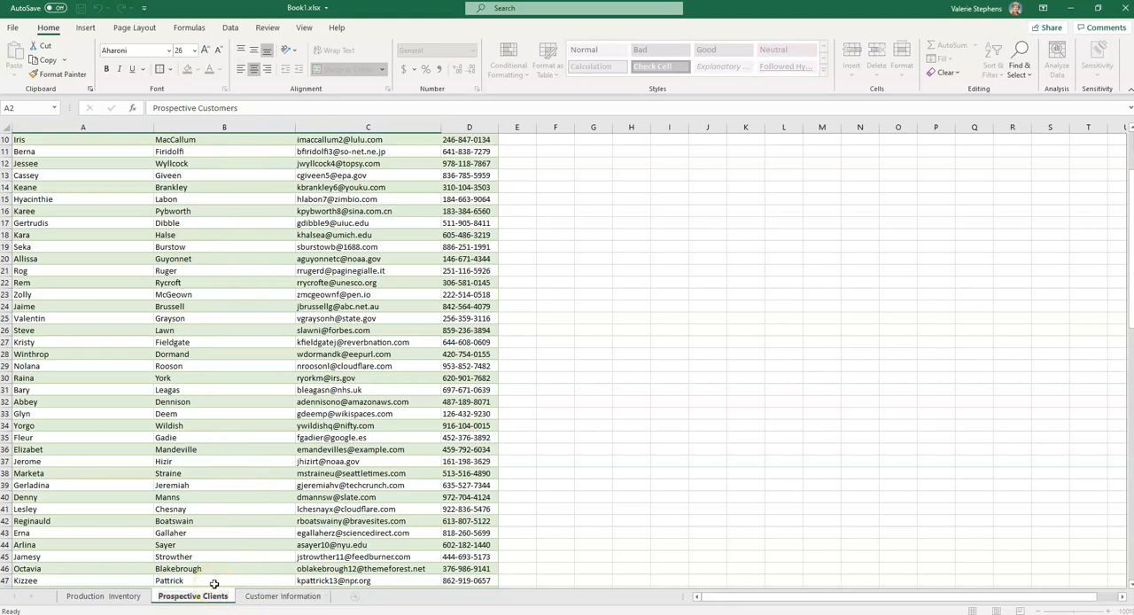
{"action": "left_click", "coordinate": [207, 597]}
Reorder the worksheets as Customer Information, Prospective Clients, Production Inventory
{"action": "left_click", "coordinate": [281, 596]}
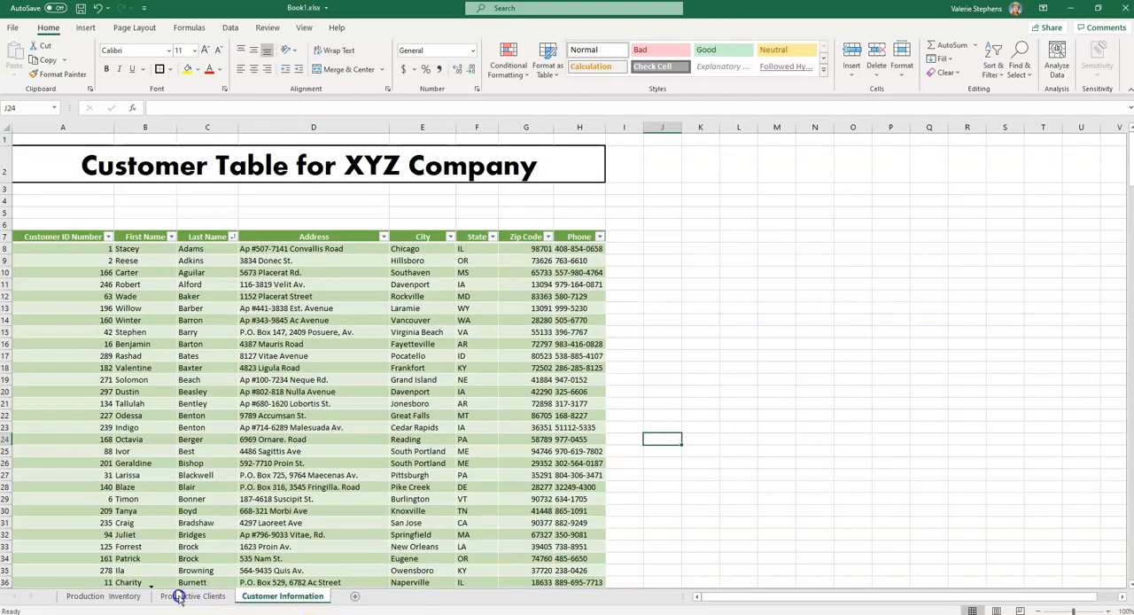
{"action": "left_click_drag", "start_coordinate": [54, 598], "coordinate": [52, 600]}
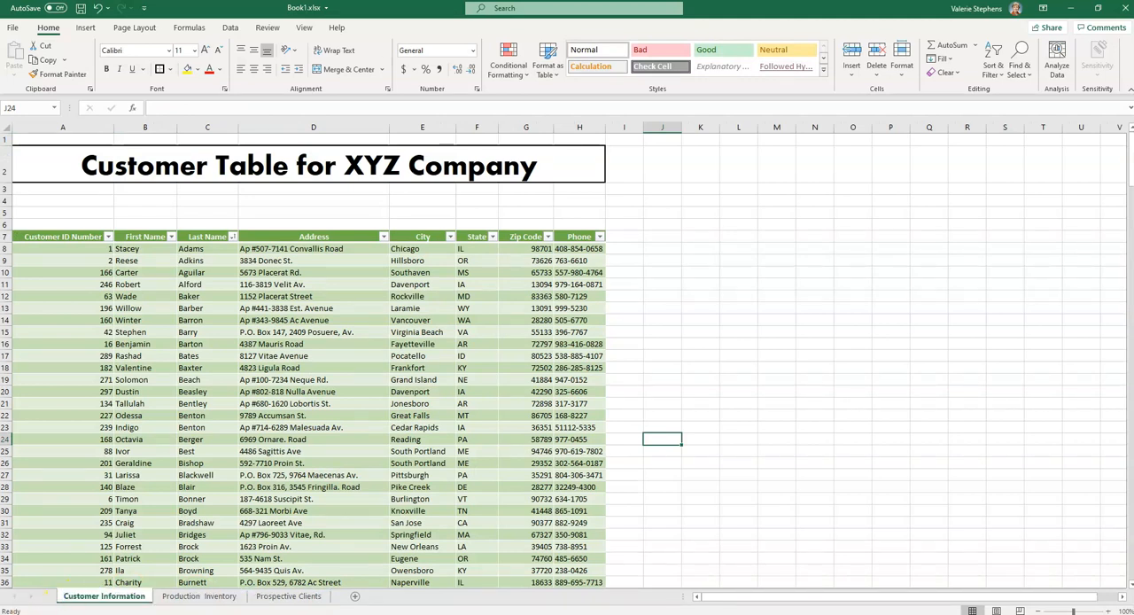
{"action": "left_click", "coordinate": [289, 596]}
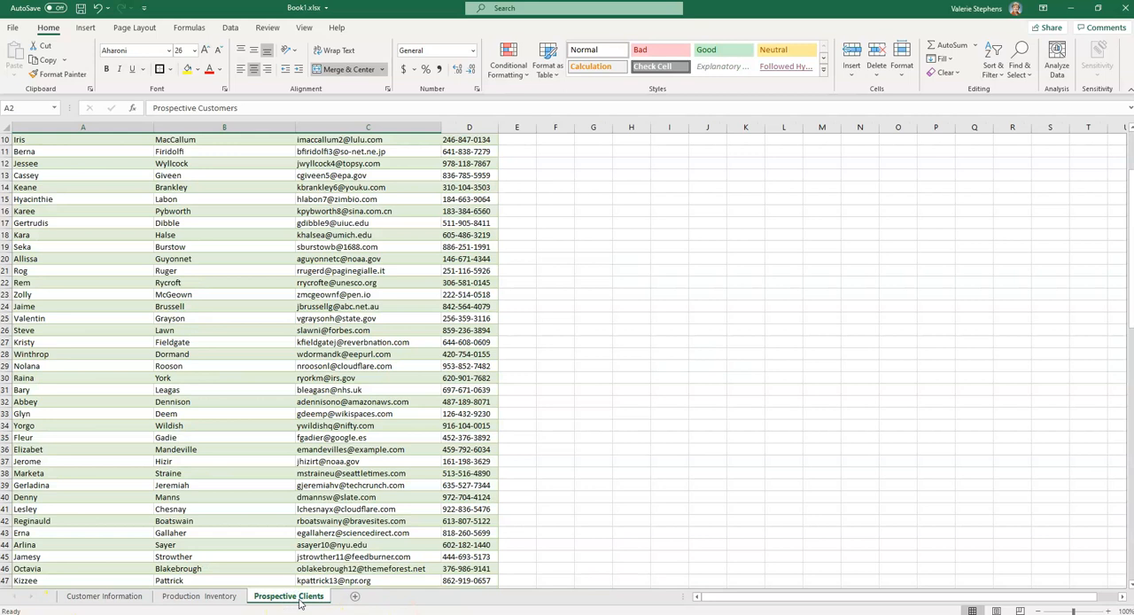
{"action": "left_click_drag", "start_coordinate": [294, 601], "coordinate": [192, 608]}
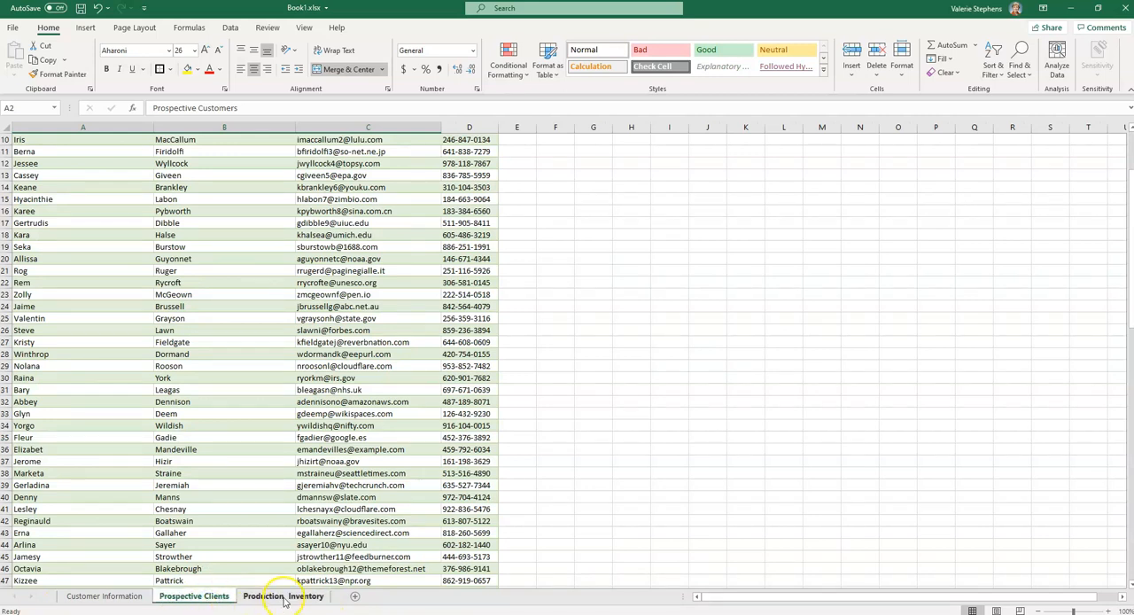
{"action": "left_click", "coordinate": [102, 597]}
Apply the orange table style with banded rows to the table on the Prospective Clients sheet
{"action": "left_click", "coordinate": [197, 597]}
{"action": "scroll", "coordinate": [361, 441], "scroll_direction": "up", "scroll_amount": 3}
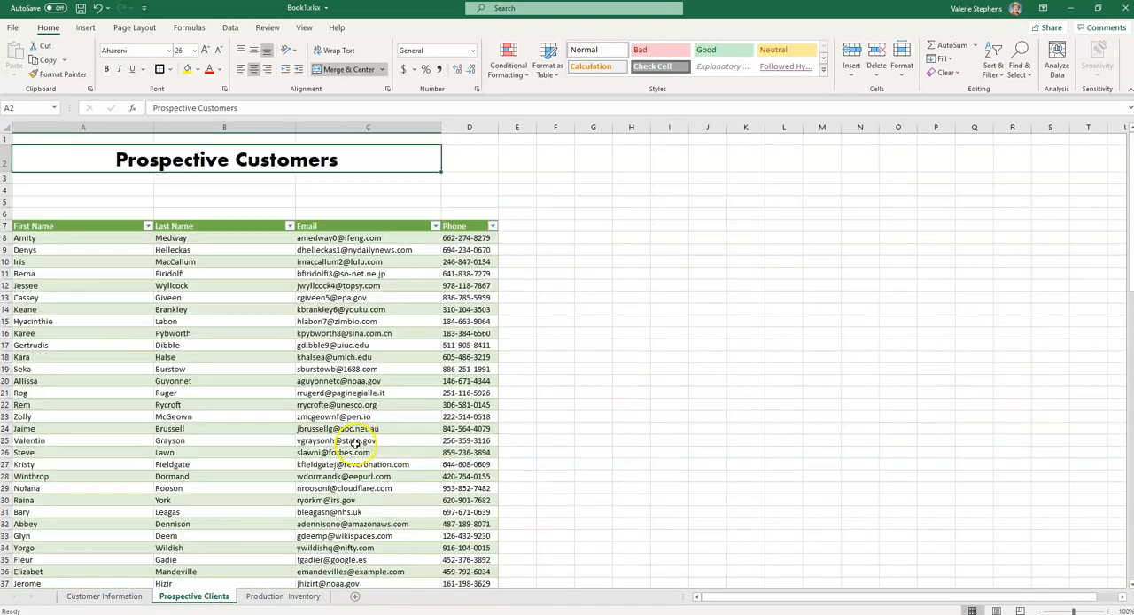
{"action": "left_click", "coordinate": [223, 295]}
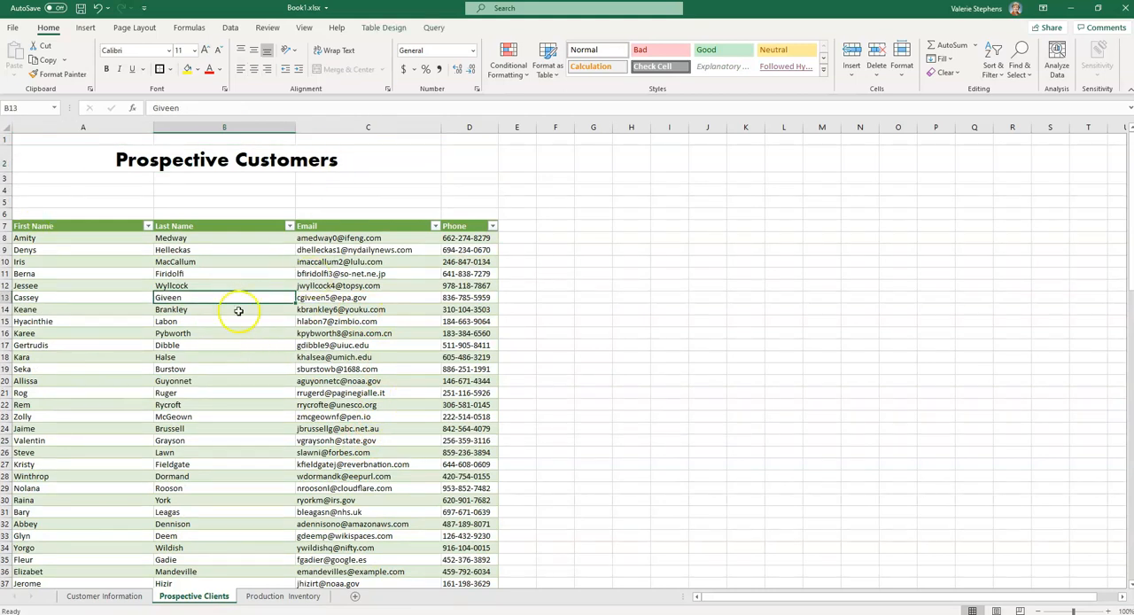
{"action": "left_click", "coordinate": [383, 27]}
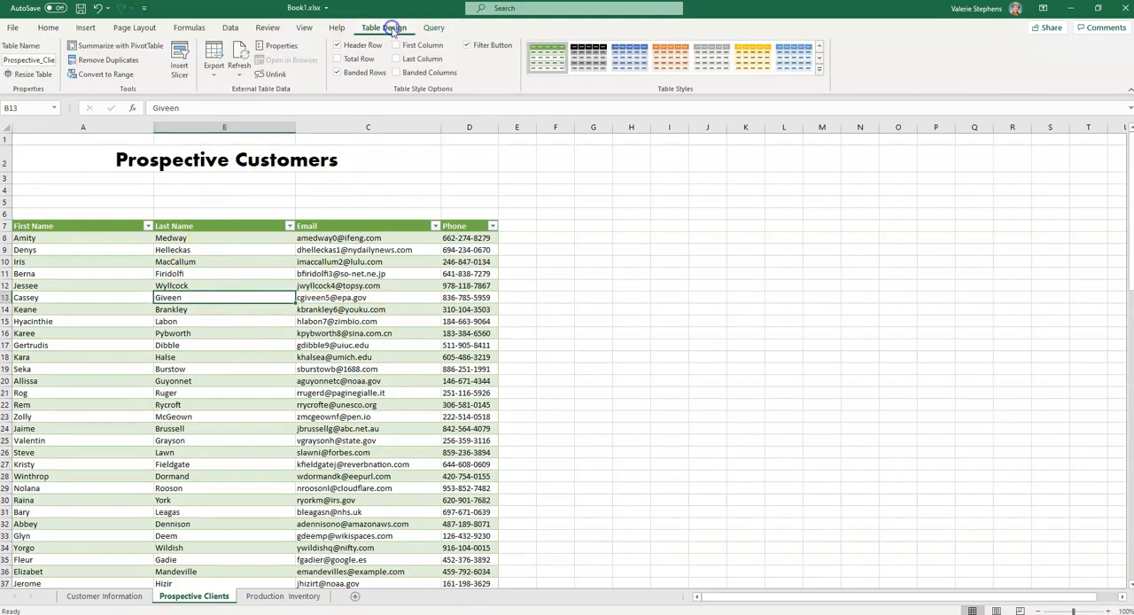
{"action": "left_click", "coordinate": [671, 57]}
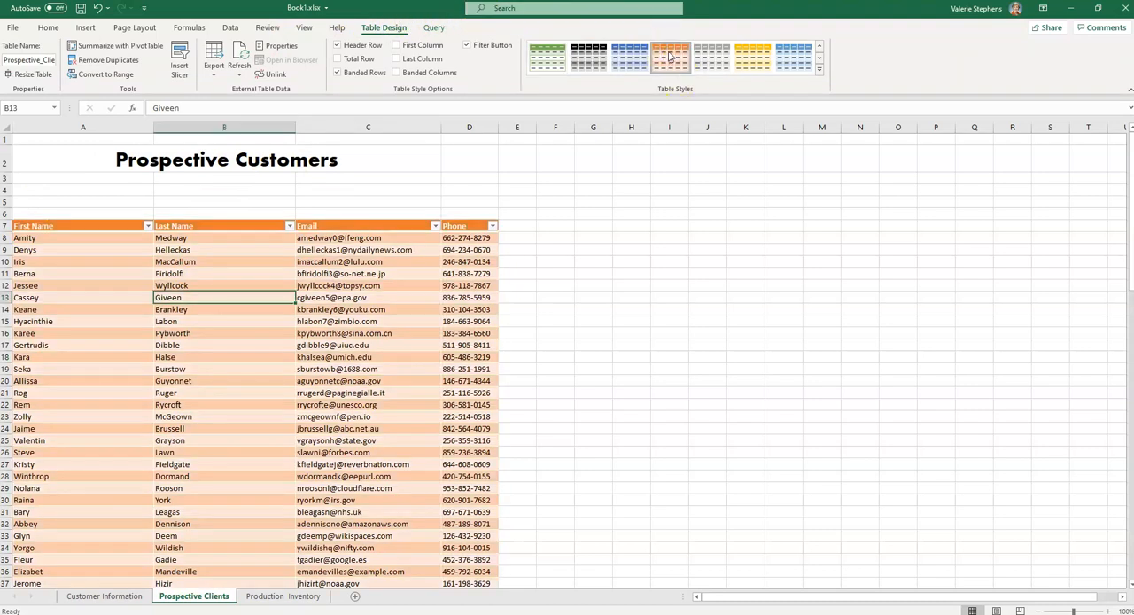